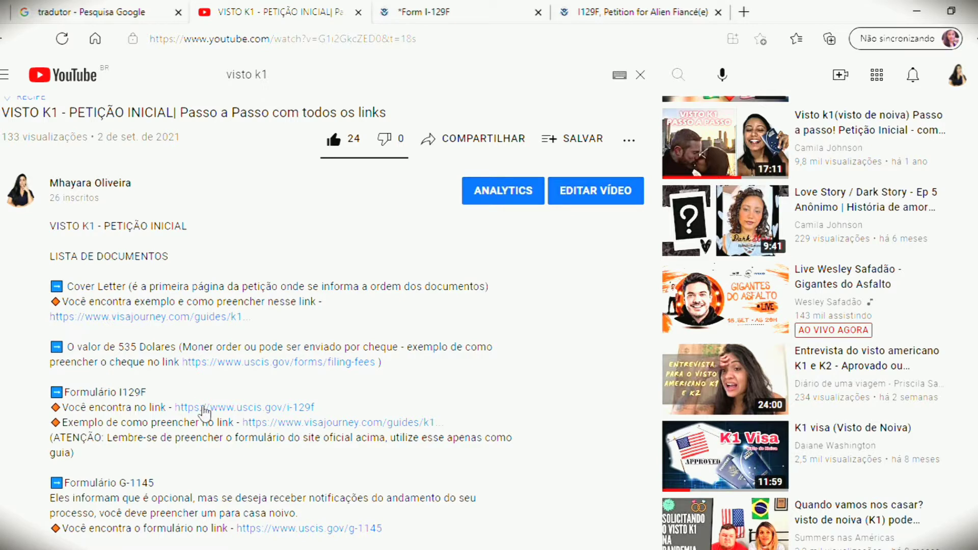
Step: Go from the I-129F form tab to the I-129F instructions PDF at Part 1 Specific Instructions
{"action": "left_click", "coordinate": [416, 7]}
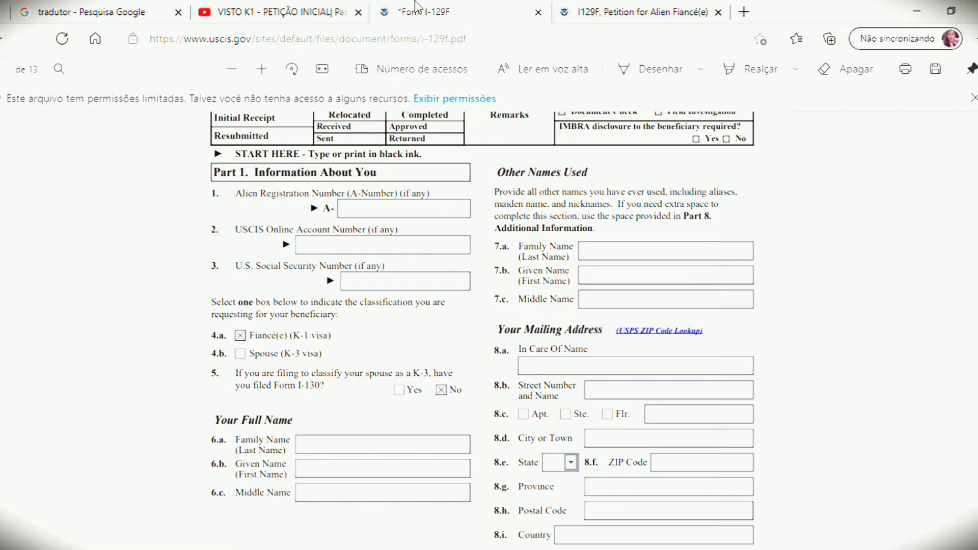
{"action": "left_click", "coordinate": [588, 7]}
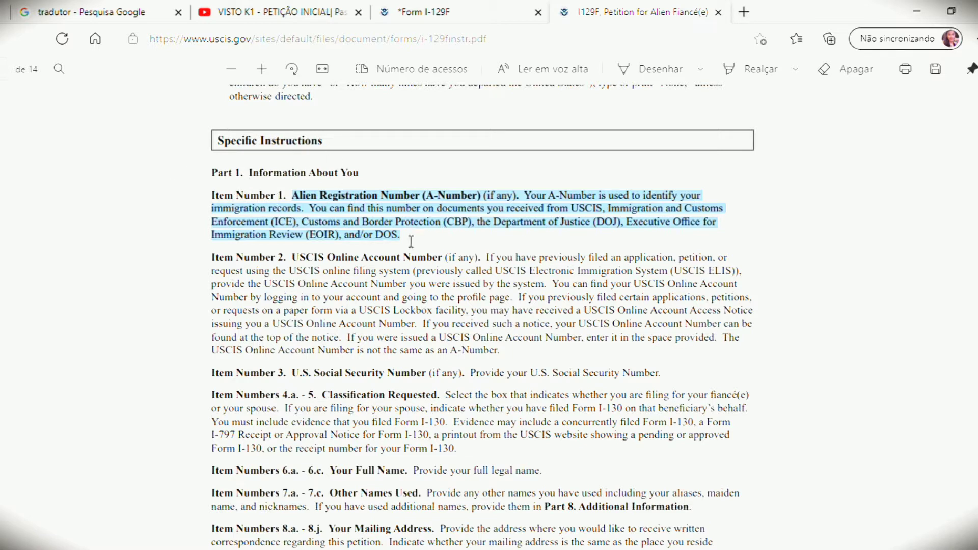
Step: Paste the Item Number 1 A-Number instructions into Google Translate for Portuguese, then return to the I-129F form
{"action": "left_click", "coordinate": [109, 6]}
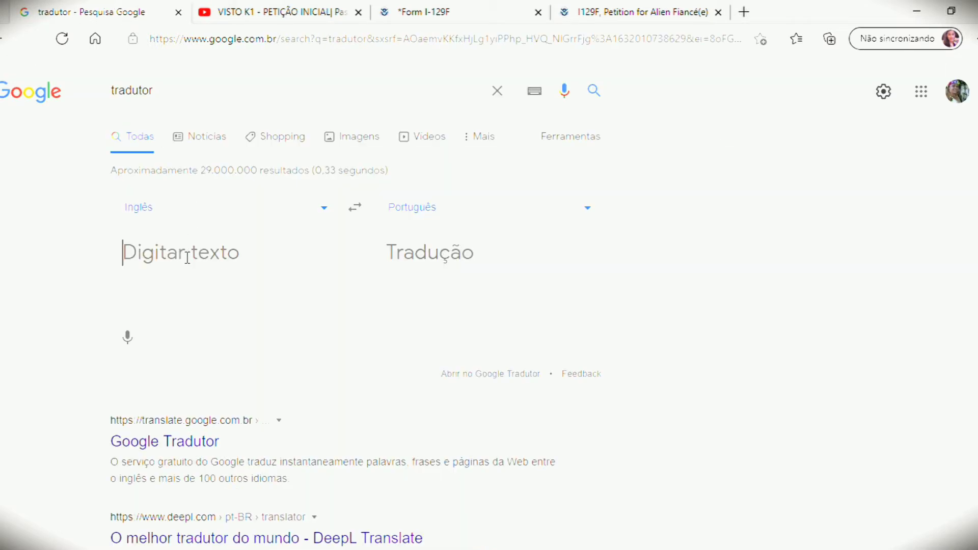
{"action": "key", "text": "ctrl+v"}
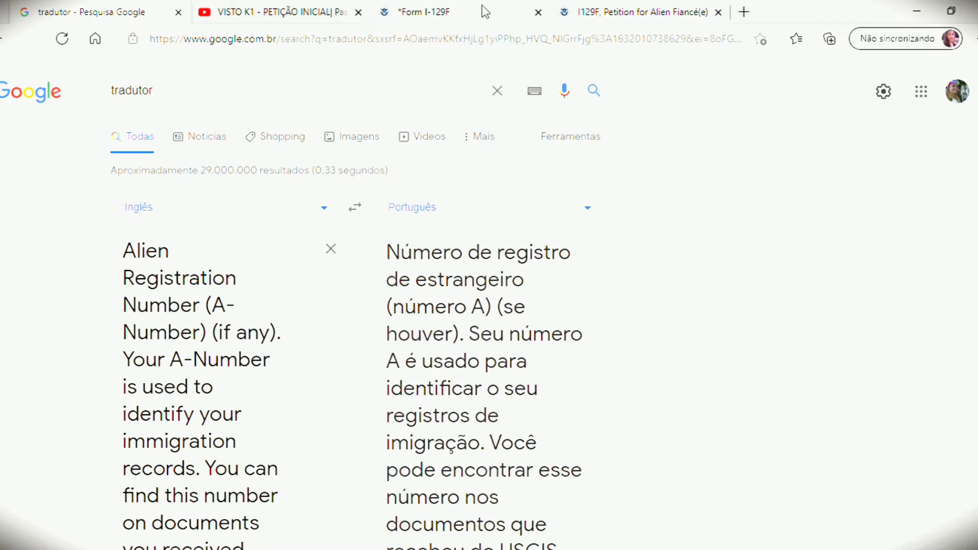
{"action": "left_click", "coordinate": [636, 15]}
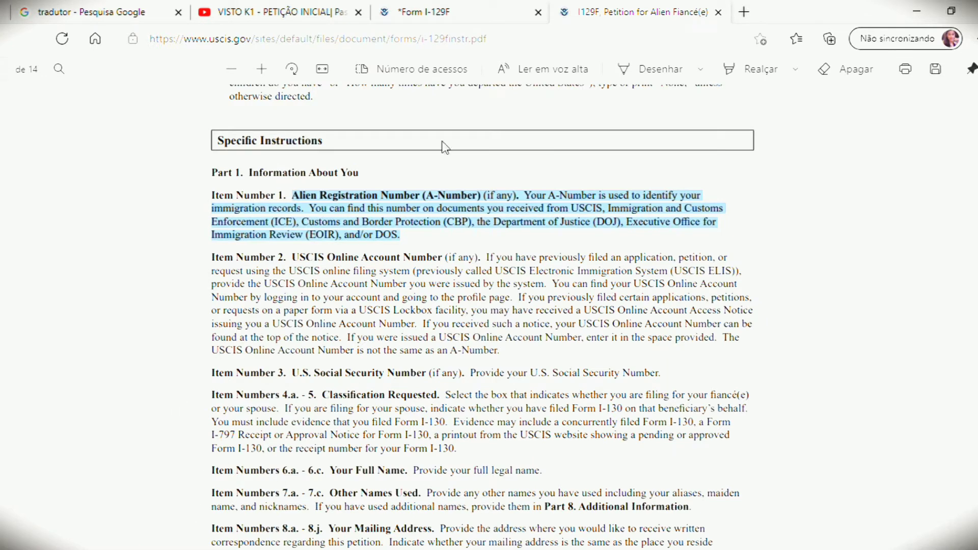
{"action": "left_click", "coordinate": [485, 5]}
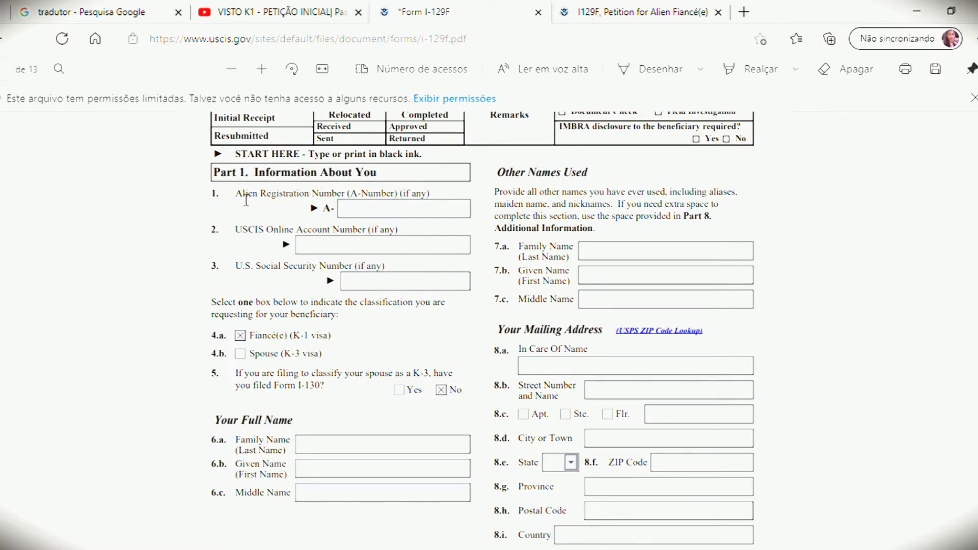
{"action": "left_click", "coordinate": [570, 12]}
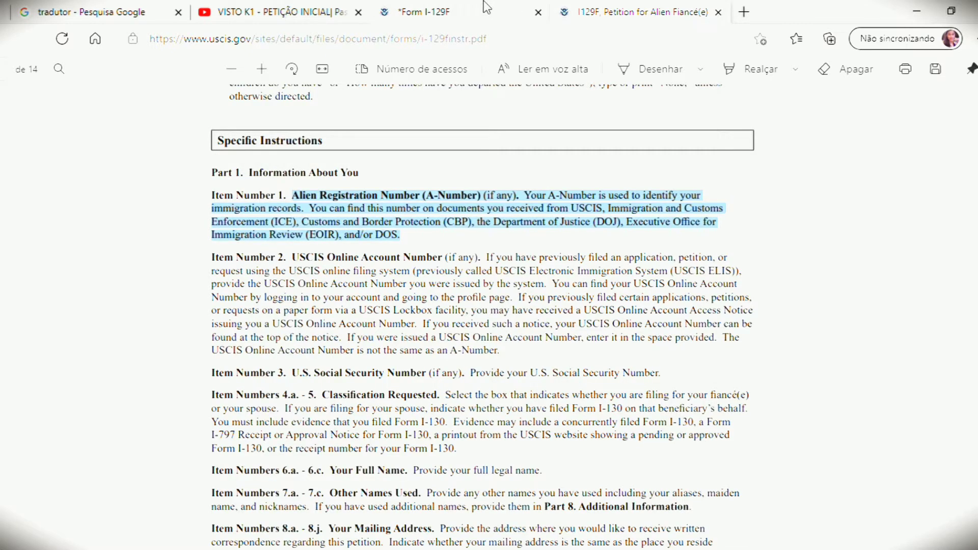
{"action": "left_click", "coordinate": [486, 7]}
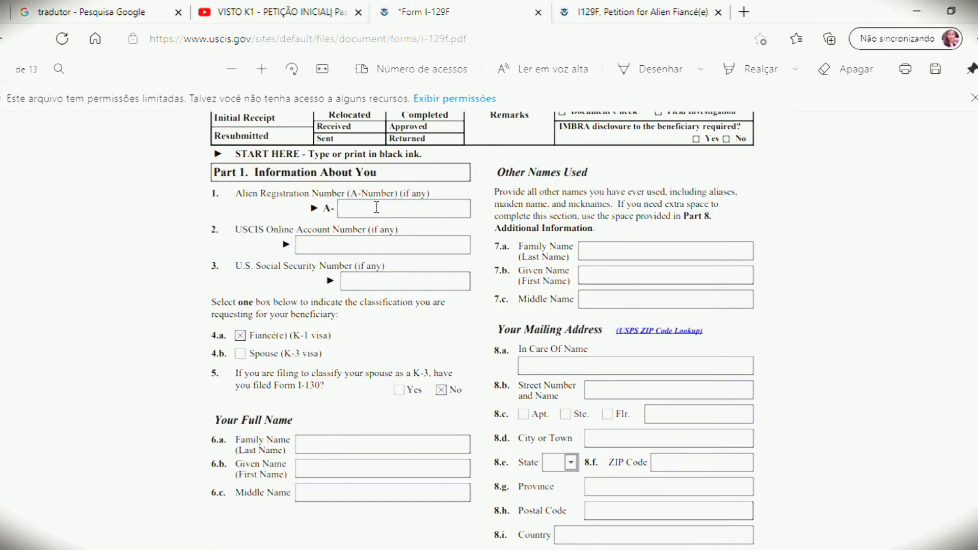
{"action": "left_click", "coordinate": [358, 214]}
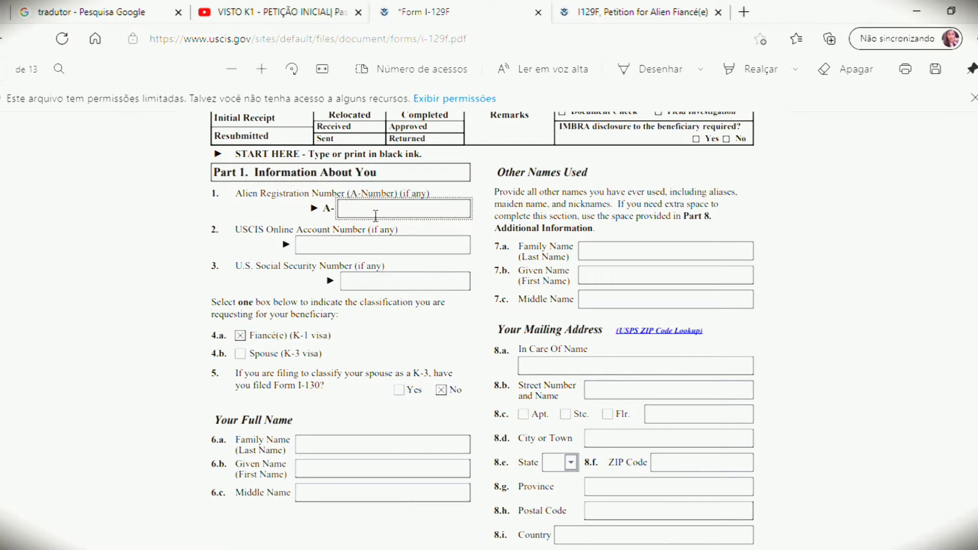
{"action": "left_click", "coordinate": [329, 254]}
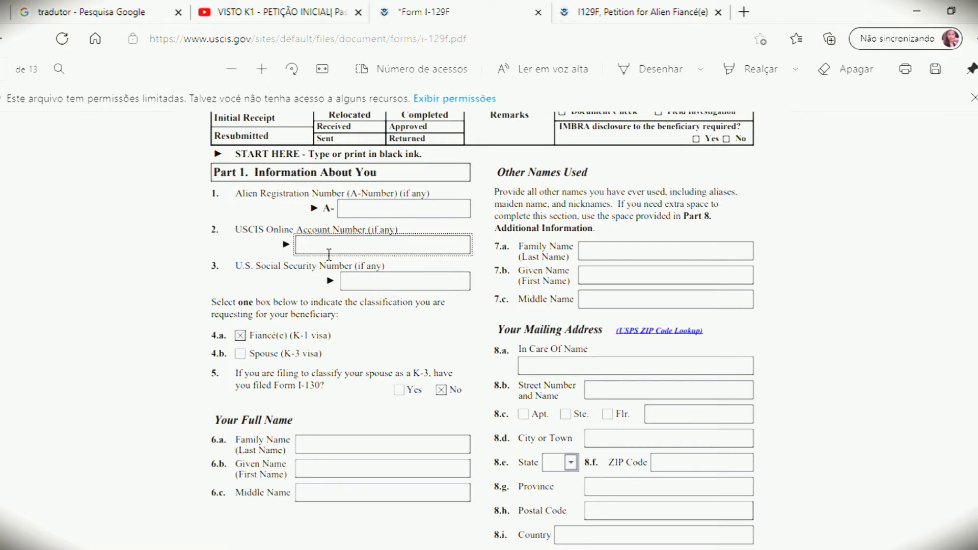
{"action": "left_click", "coordinate": [358, 285]}
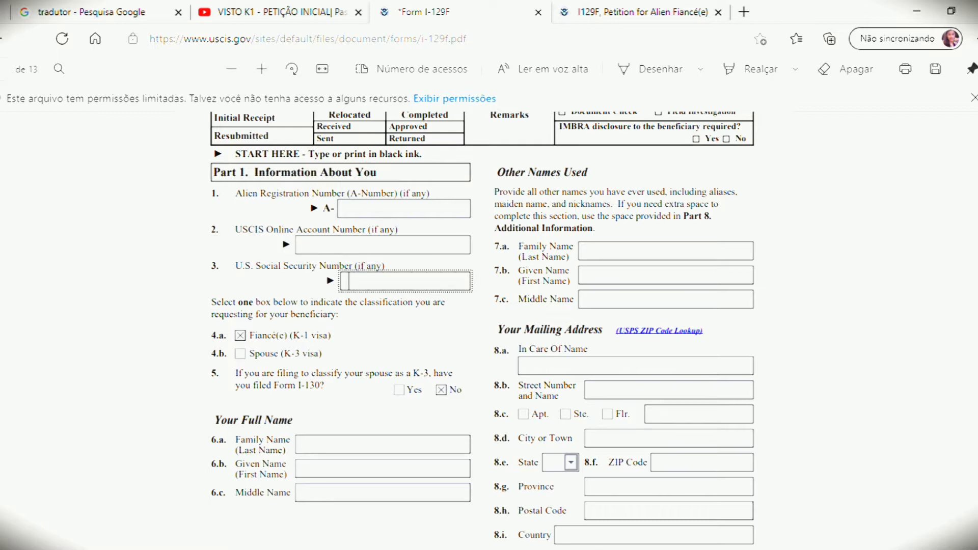
{"action": "scroll", "coordinate": [482, 326], "scroll_direction": "down", "scroll_amount": 3}
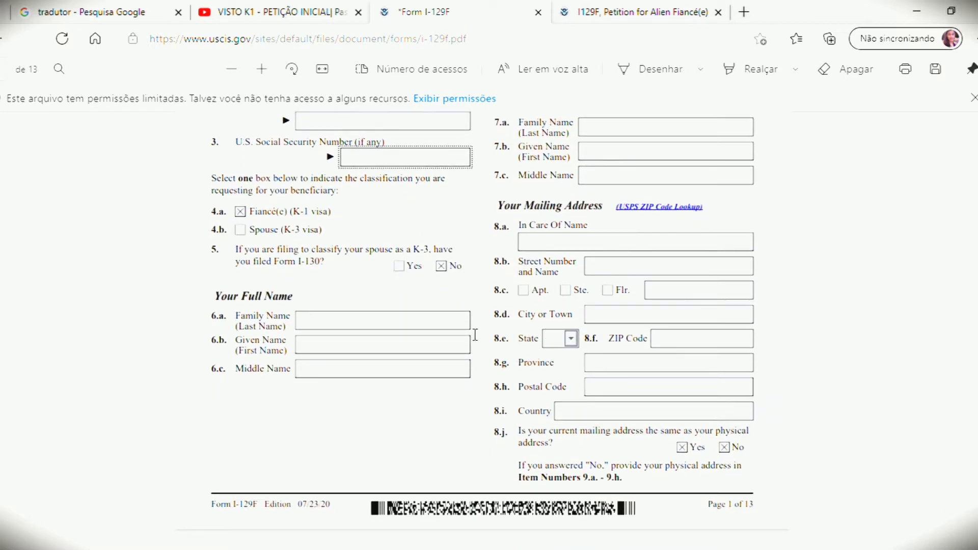
{"action": "left_click", "coordinate": [415, 330]}
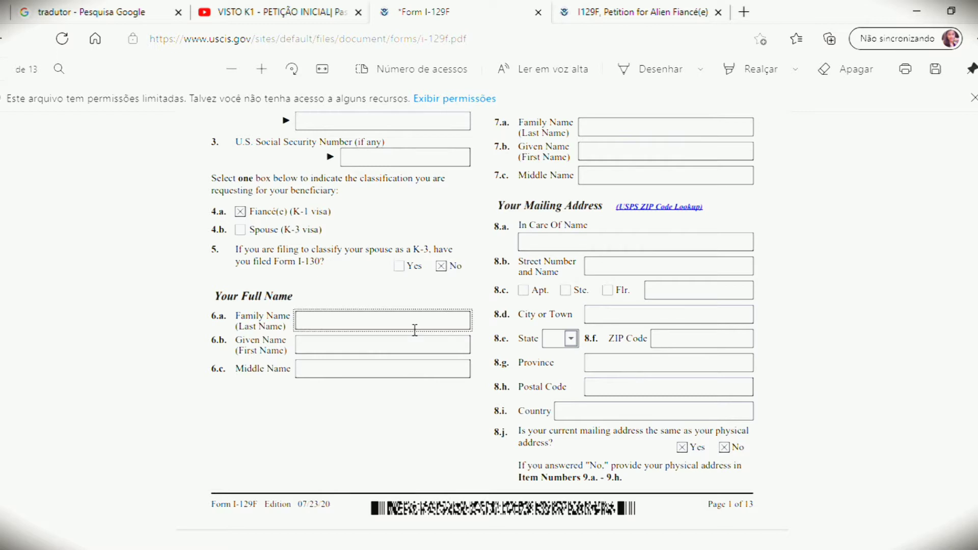
{"action": "left_click", "coordinate": [360, 354]}
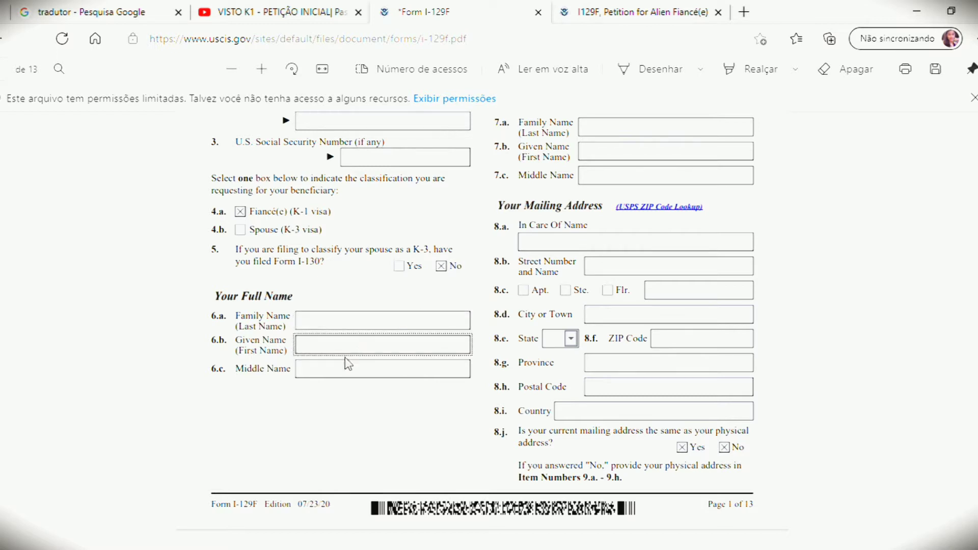
{"action": "left_click", "coordinate": [343, 377]}
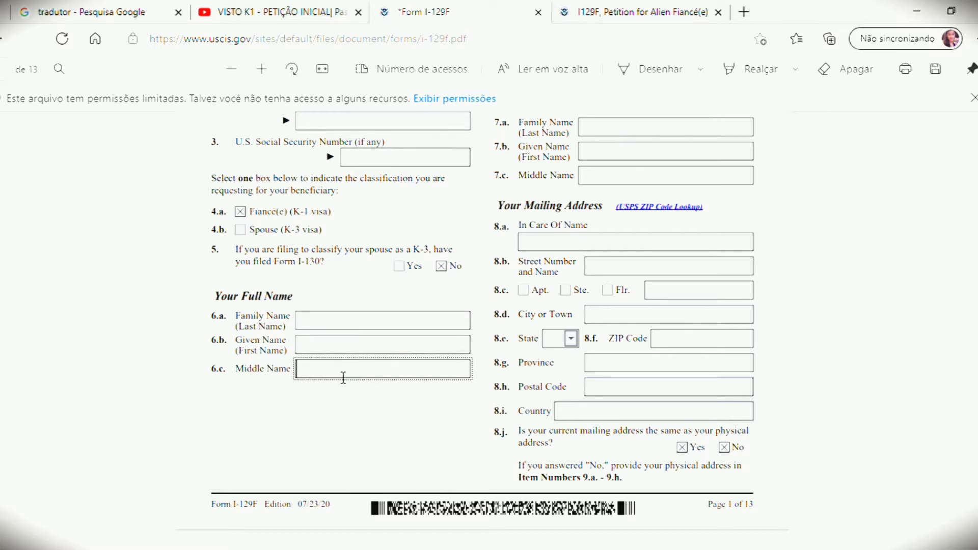
{"action": "left_click", "coordinate": [326, 355]}
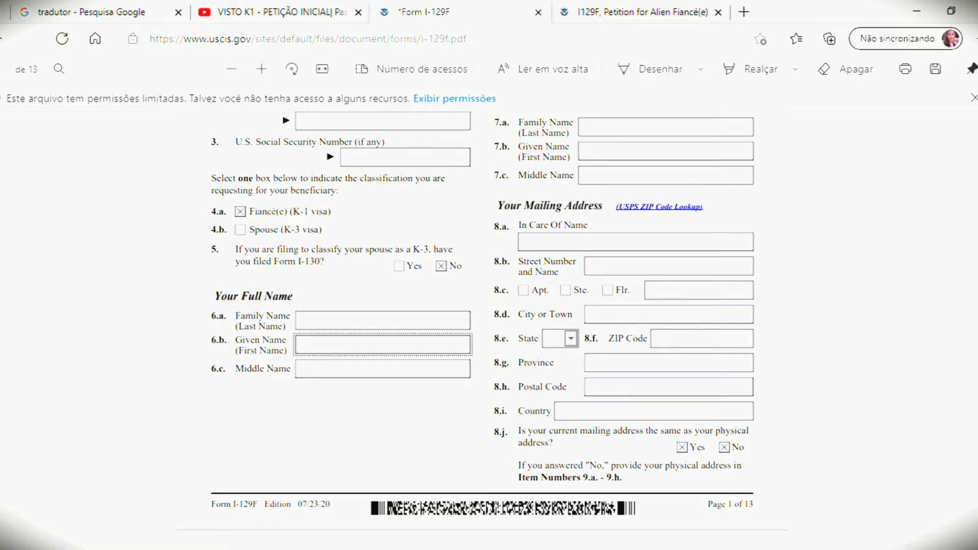
{"action": "scroll", "coordinate": [326, 355], "scroll_direction": "up", "scroll_amount": 1}
{"action": "scroll", "coordinate": [802, 194], "scroll_direction": "up", "scroll_amount": 1}
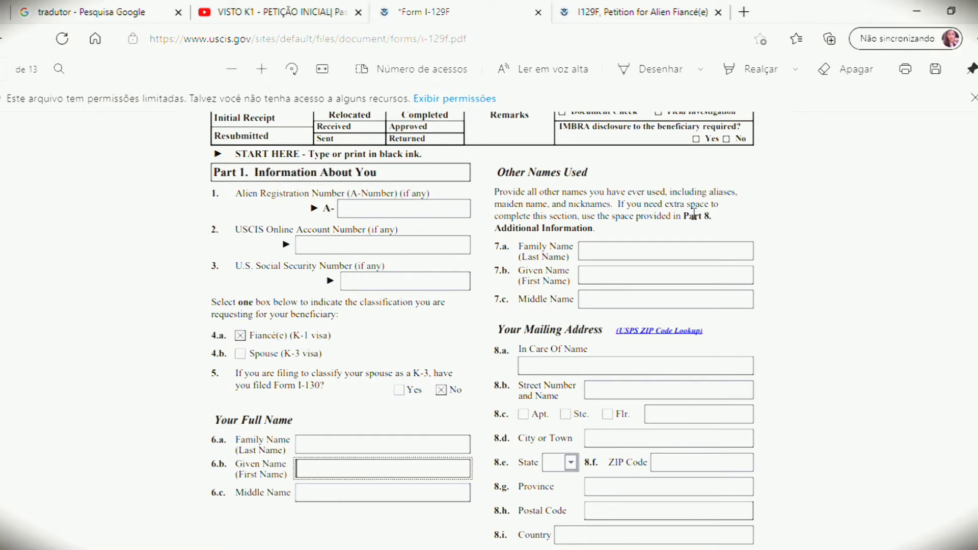
{"action": "left_click", "coordinate": [653, 252]}
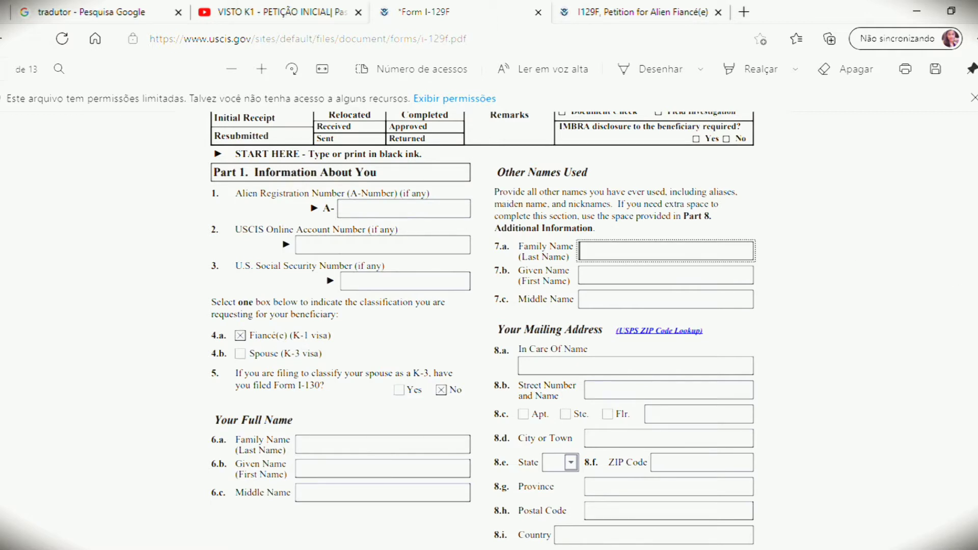
Step: Uncheck No on item 8.j so only Yes stays checked
{"action": "scroll", "coordinate": [665, 361], "scroll_direction": "down", "scroll_amount": 3}
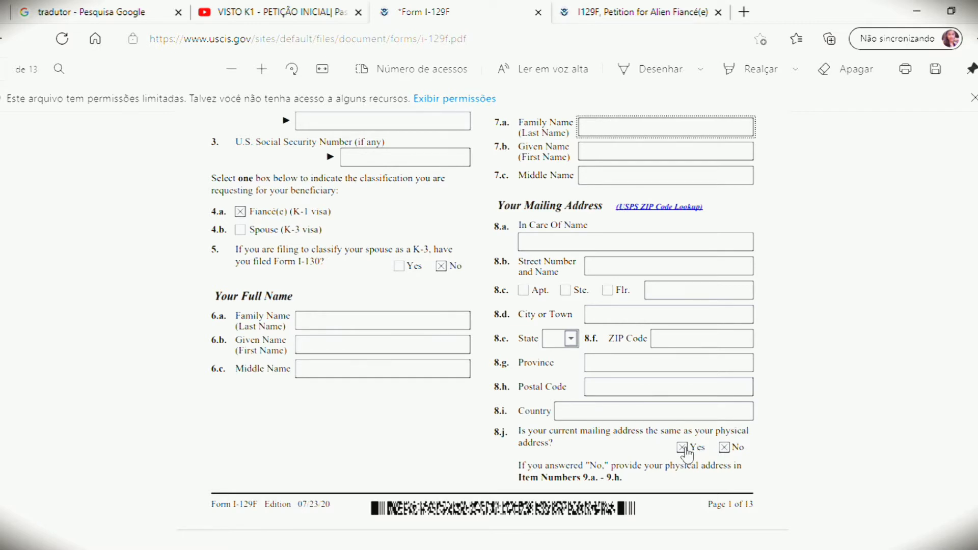
{"action": "left_click", "coordinate": [725, 448]}
{"action": "left_click", "coordinate": [725, 448]}
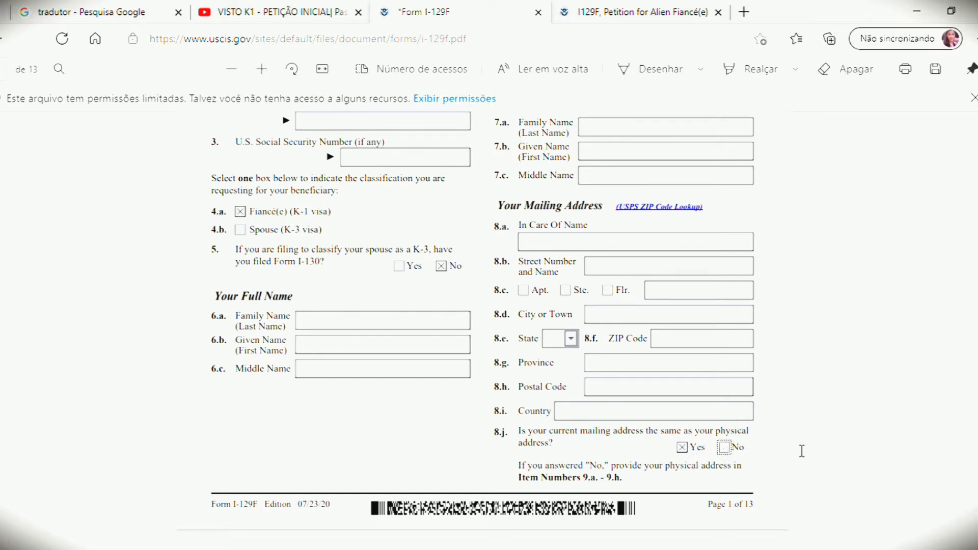
Step: Re-mark No on item 8.j, then select its Yes answer
{"action": "scroll", "coordinate": [505, 450], "scroll_direction": "down", "scroll_amount": 6}
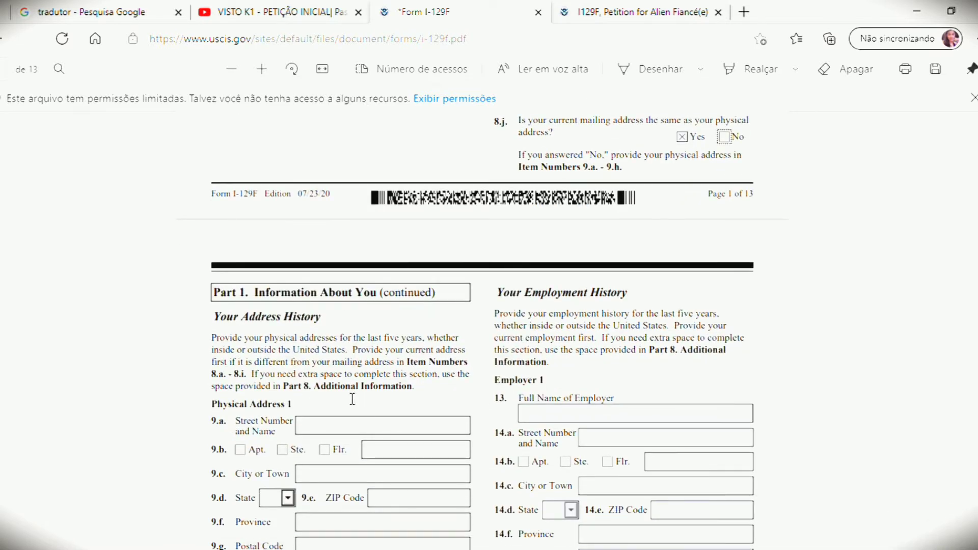
{"action": "left_click", "coordinate": [725, 137]}
{"action": "left_click", "coordinate": [682, 139]}
Step: Scroll past the Physical Address and Employer sections to Part 1's Other Information on page 3
{"action": "scroll", "coordinate": [482, 330], "scroll_direction": "down", "scroll_amount": 2}
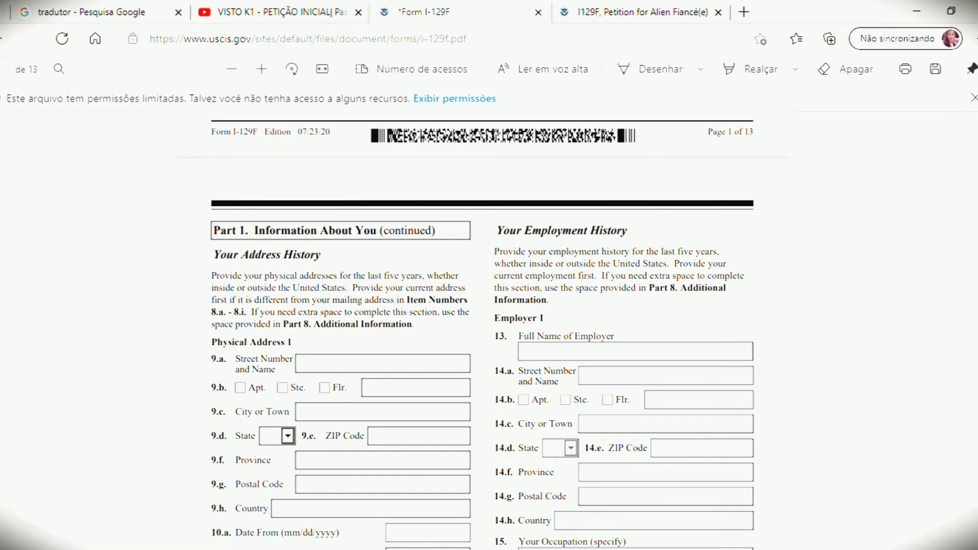
{"action": "scroll", "coordinate": [482, 330], "scroll_direction": "down", "scroll_amount": 2}
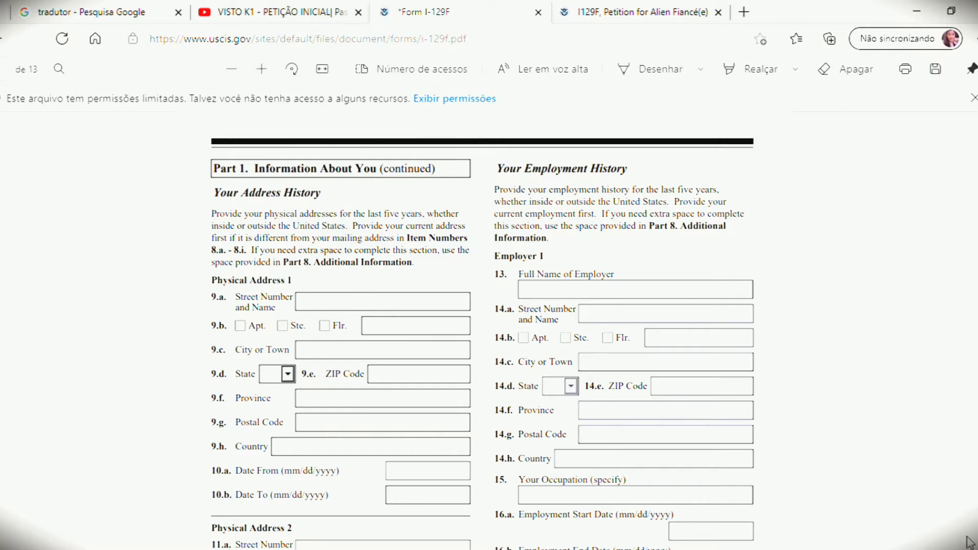
{"action": "scroll", "coordinate": [489, 326], "scroll_direction": "down", "scroll_amount": 1}
{"action": "scroll", "coordinate": [488, 326], "scroll_direction": "down", "scroll_amount": 3}
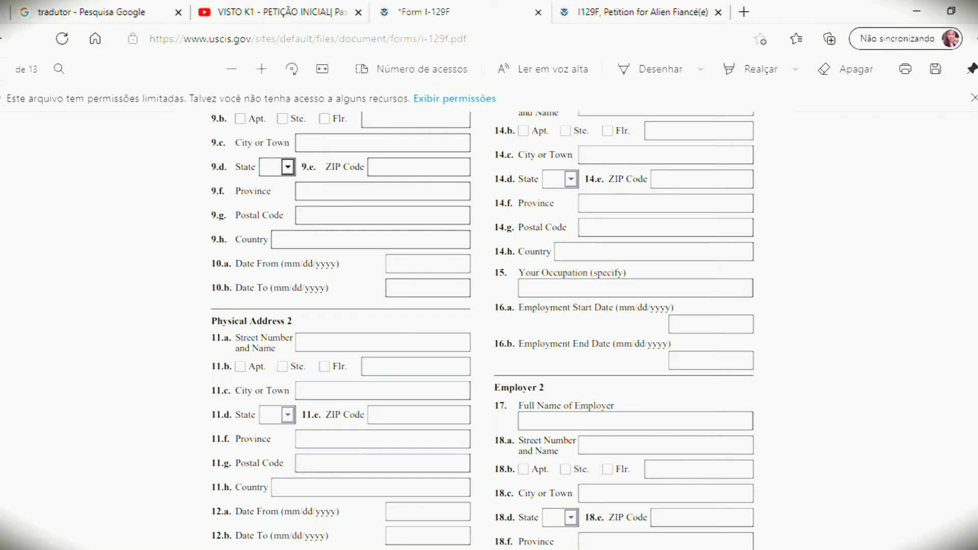
{"action": "scroll", "coordinate": [483, 331], "scroll_direction": "down", "scroll_amount": 1}
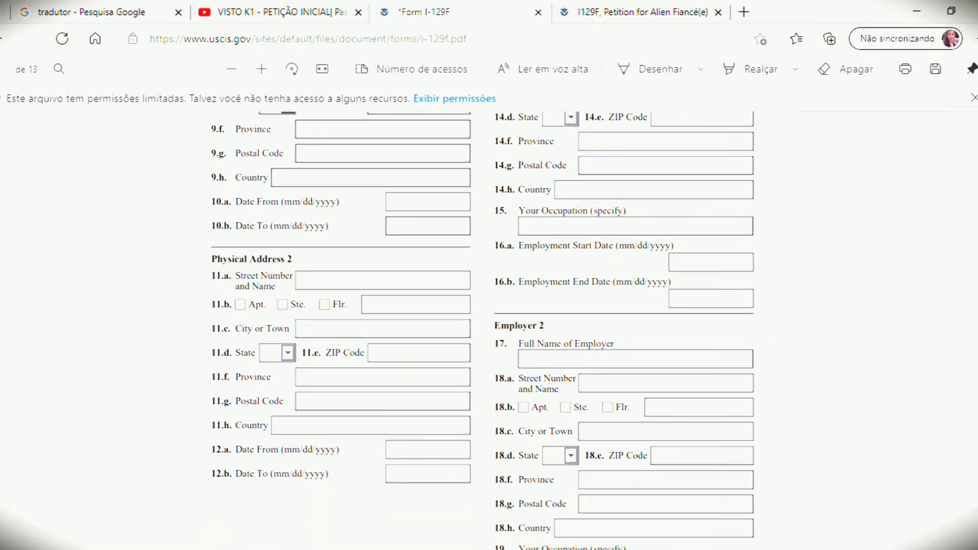
{"action": "scroll", "coordinate": [482, 331], "scroll_direction": "up", "scroll_amount": 1}
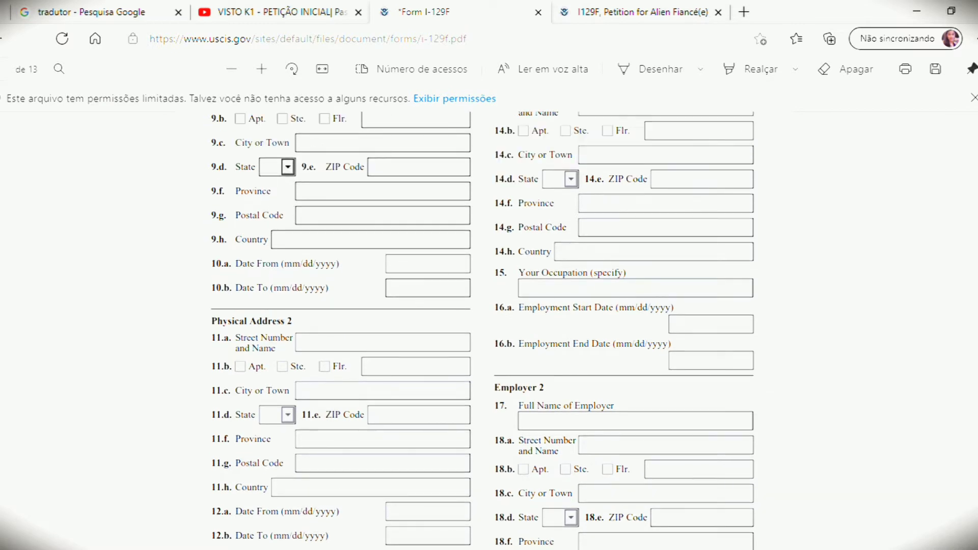
{"action": "scroll", "coordinate": [483, 331], "scroll_direction": "up", "scroll_amount": 3}
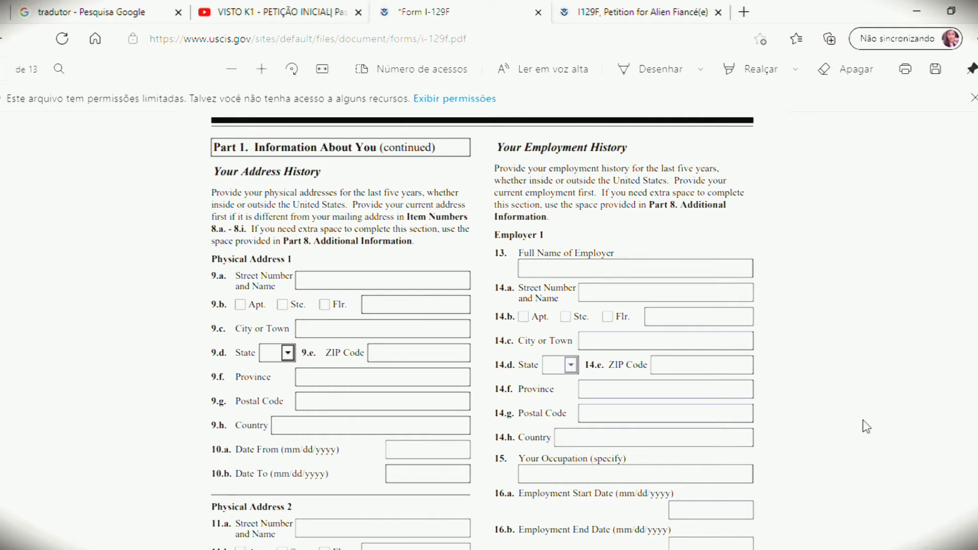
{"action": "scroll", "coordinate": [791, 206], "scroll_direction": "down", "scroll_amount": 2}
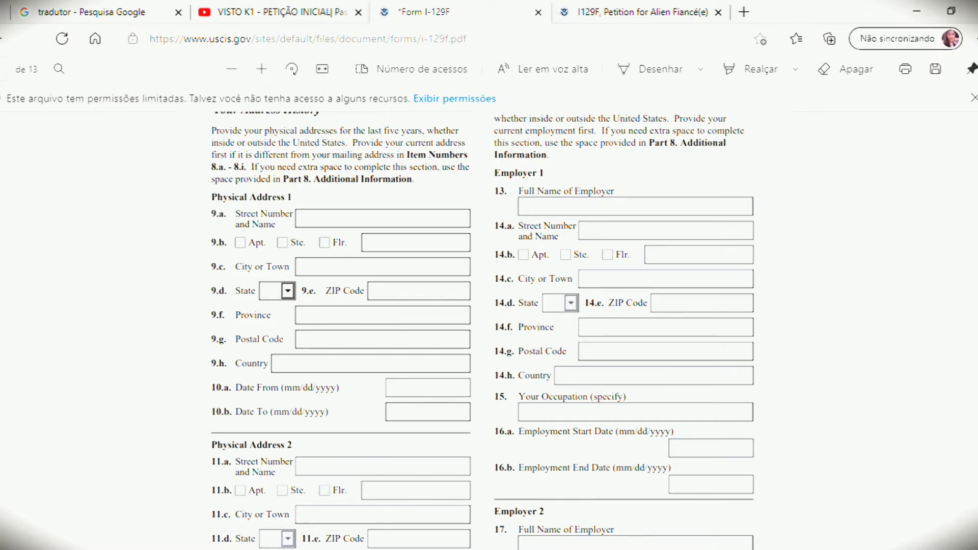
{"action": "scroll", "coordinate": [482, 326], "scroll_direction": "down", "scroll_amount": 7}
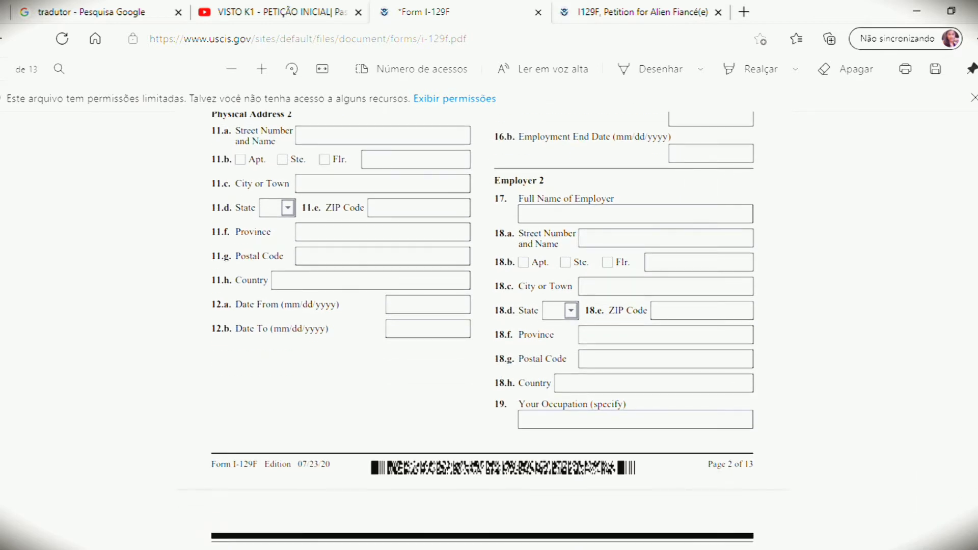
{"action": "scroll", "coordinate": [482, 326], "scroll_direction": "up", "scroll_amount": 7}
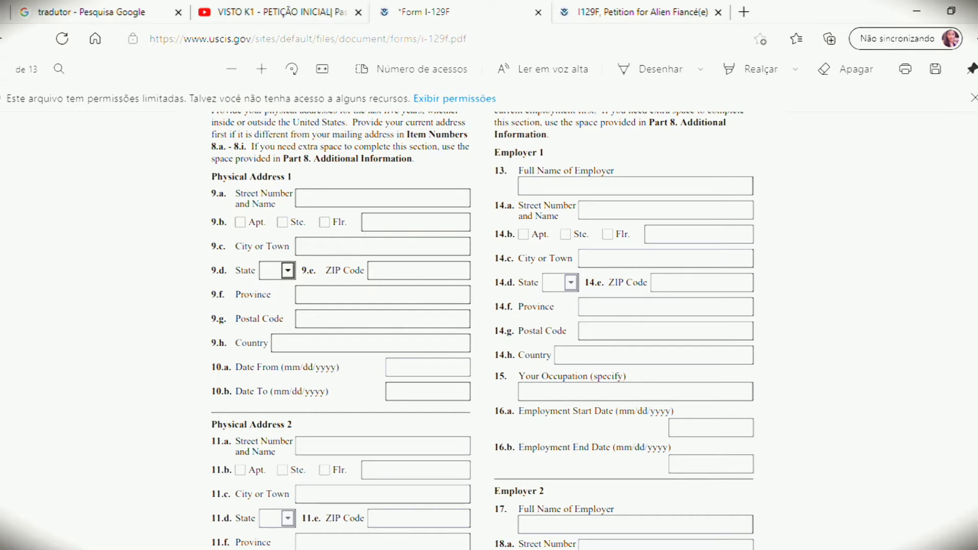
{"action": "scroll", "coordinate": [482, 326], "scroll_direction": "down", "scroll_amount": 4}
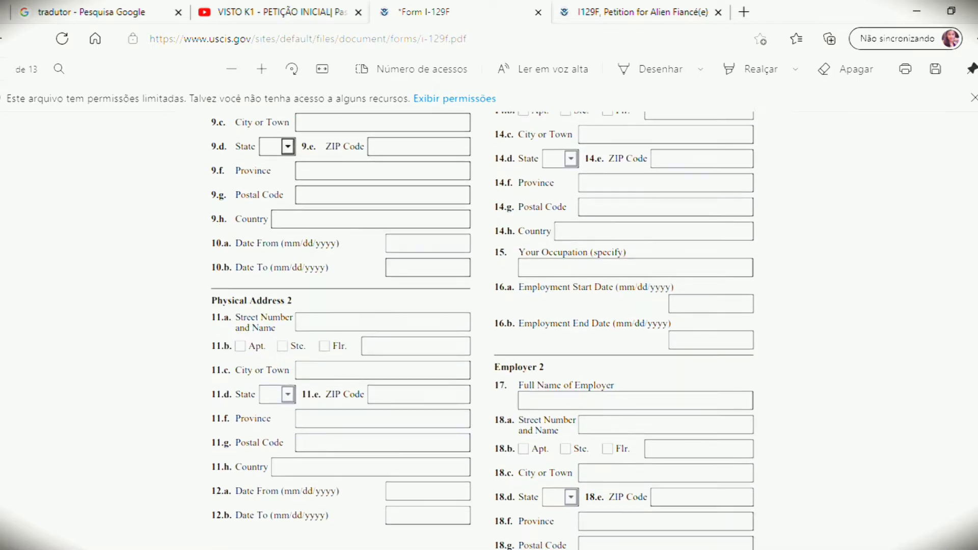
{"action": "scroll", "coordinate": [482, 325], "scroll_direction": "down", "scroll_amount": 4}
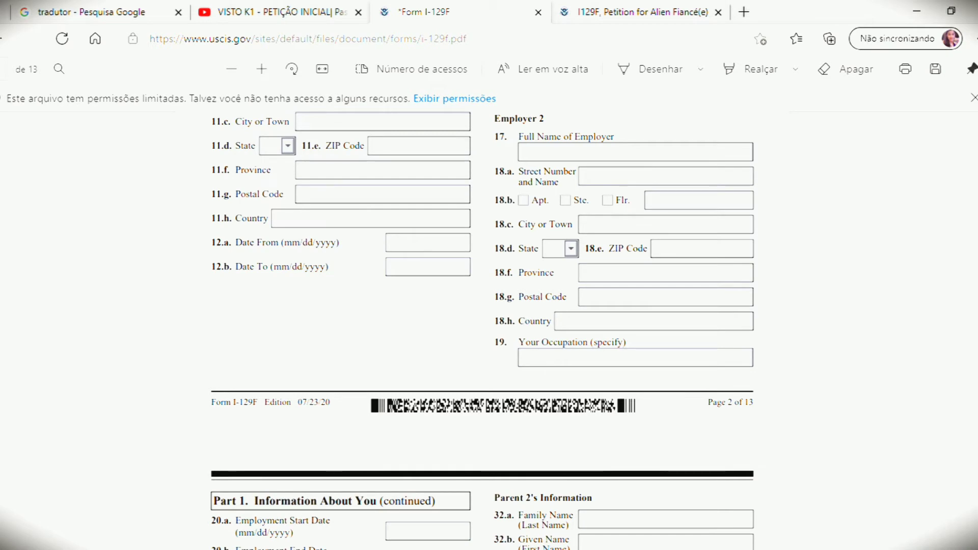
{"action": "scroll", "coordinate": [483, 326], "scroll_direction": "down", "scroll_amount": 8}
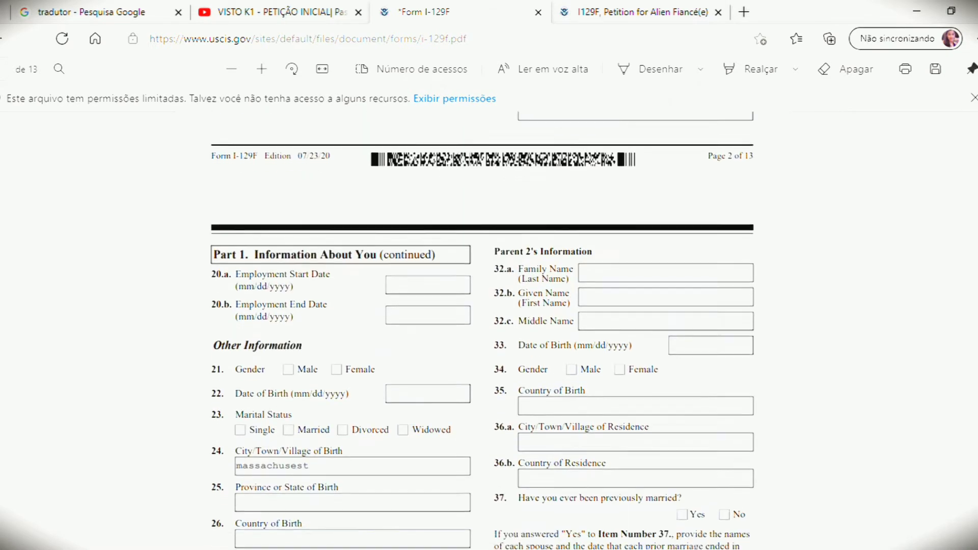
Step: Check and then uncheck Married, leaving Marital Status with no box checked
{"action": "scroll", "coordinate": [521, 443], "scroll_direction": "down", "scroll_amount": 1}
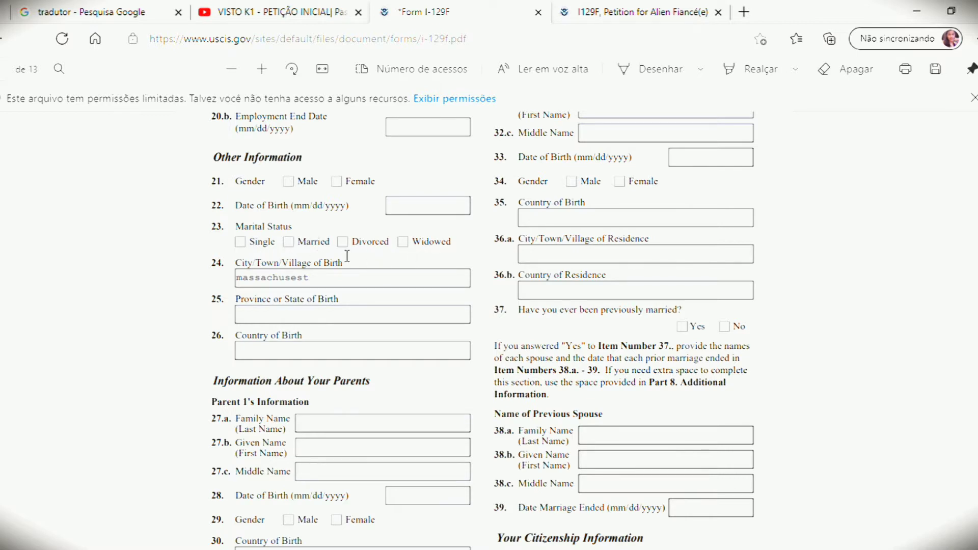
{"action": "left_click", "coordinate": [289, 242]}
{"action": "left_click", "coordinate": [291, 247]}
Step: Delete the misspelled city of birth in item 24, then move through items 25 and 26
{"action": "left_click", "coordinate": [319, 282]}
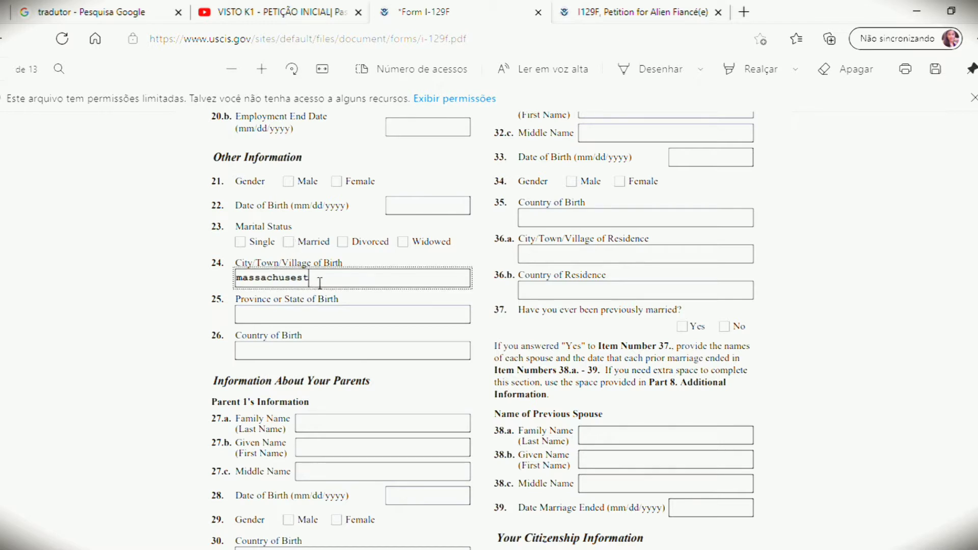
{"action": "key", "text": "BackSpace"}
{"action": "key", "text": "BackSpace"}
{"action": "key", "text": "BackSpace"}
{"action": "key", "text": "BackSpace"}
{"action": "key", "text": "BackSpace"}
{"action": "key", "text": "BackSpace"}
{"action": "key", "text": "BackSpace"}
{"action": "key", "text": "BackSpace"}
{"action": "key", "text": "BackSpace"}
{"action": "key", "text": "BackSpace"}
{"action": "key", "text": "BackSpace"}
{"action": "key", "text": "BackSpace"}
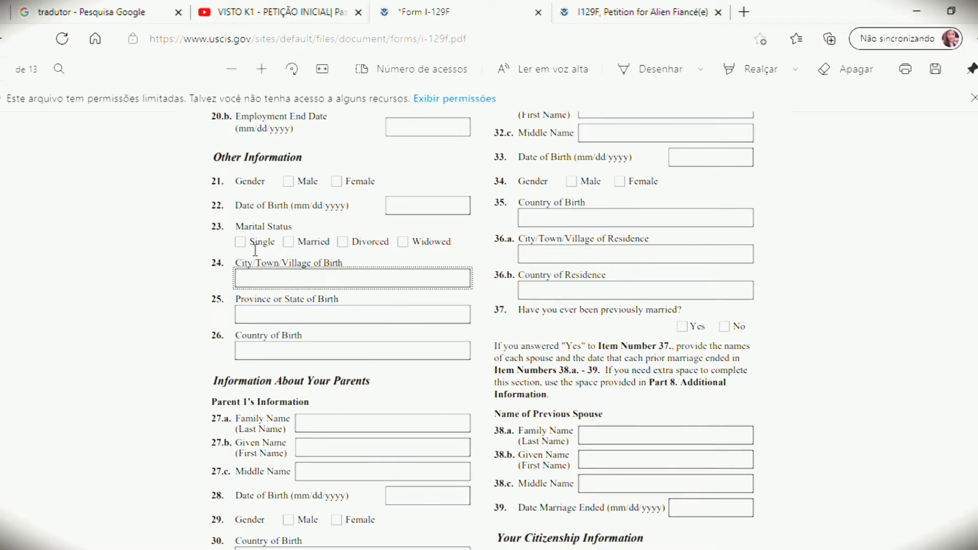
{"action": "left_click", "coordinate": [277, 322]}
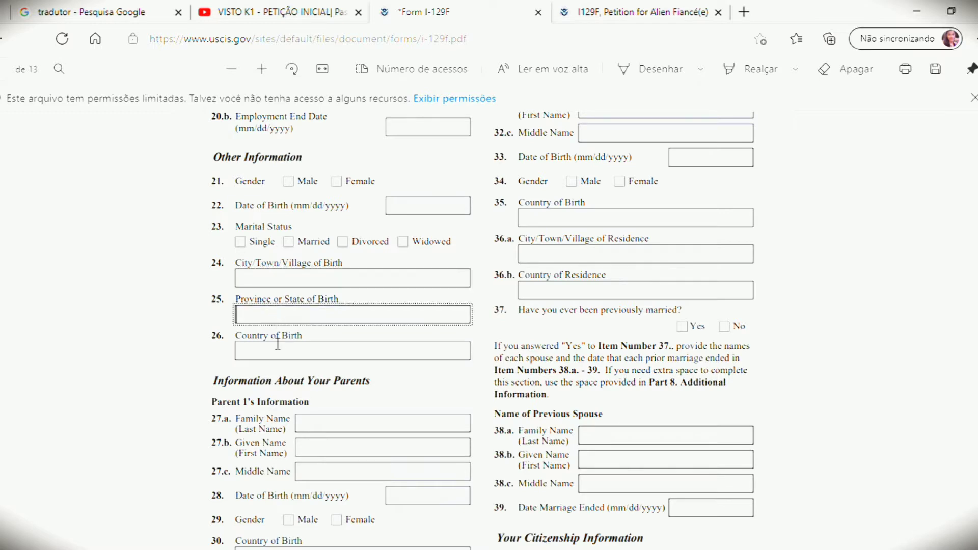
{"action": "left_click", "coordinate": [279, 358]}
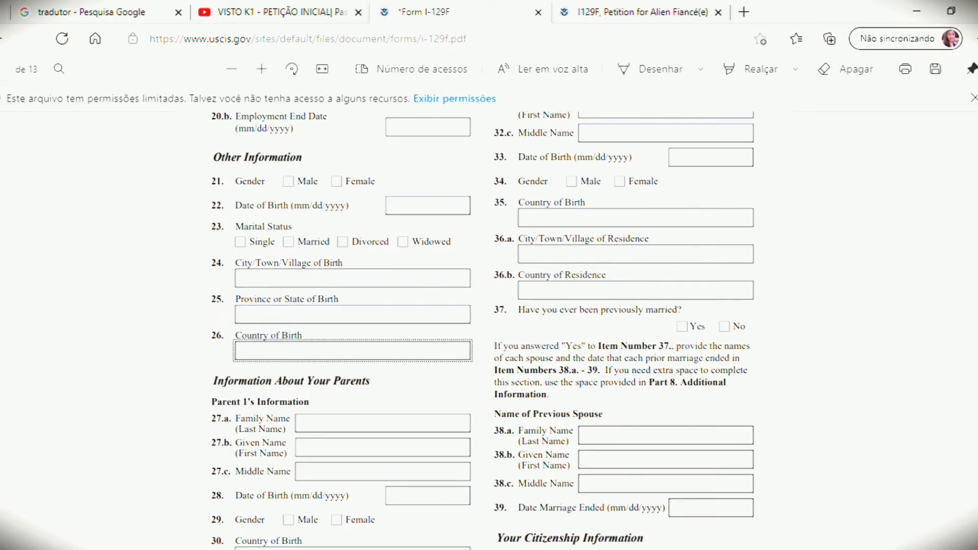
Step: Step through items 24–26 and Parent 1's Country of Birth, city and Country of Residence fields
{"action": "scroll", "coordinate": [483, 331], "scroll_direction": "down", "scroll_amount": 10}
{"action": "scroll", "coordinate": [483, 331], "scroll_direction": "up", "scroll_amount": 8}
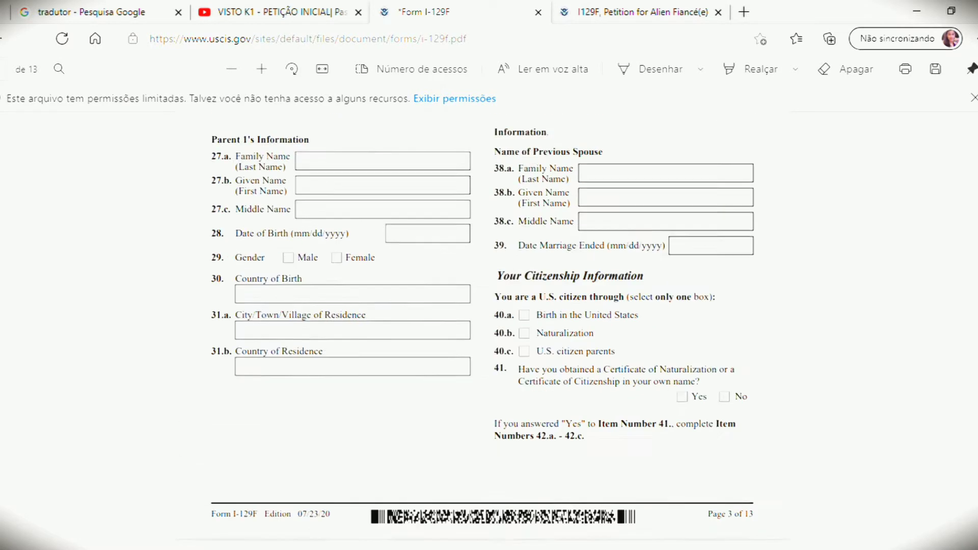
{"action": "scroll", "coordinate": [482, 331], "scroll_direction": "up", "scroll_amount": 2}
{"action": "scroll", "coordinate": [483, 331], "scroll_direction": "up", "scroll_amount": 4}
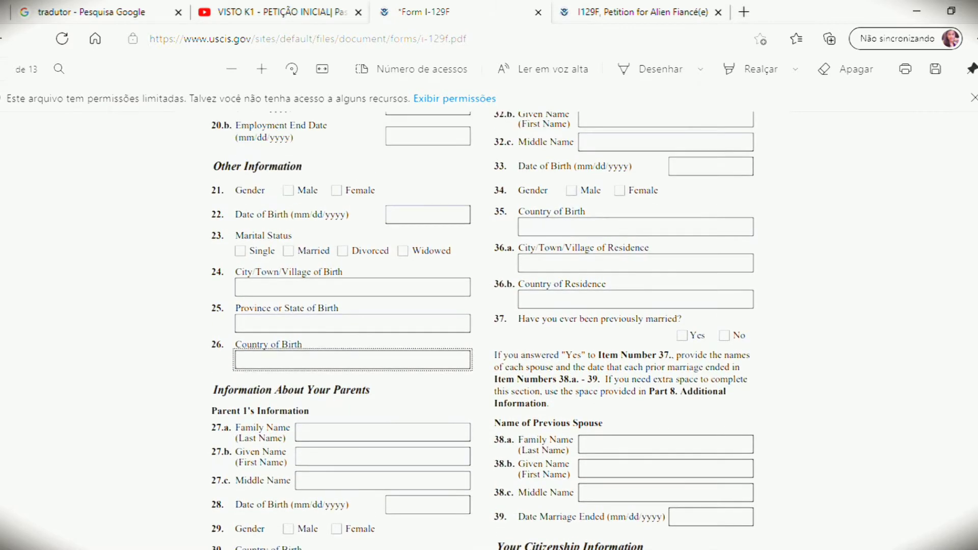
{"action": "scroll", "coordinate": [482, 331], "scroll_direction": "down", "scroll_amount": 1}
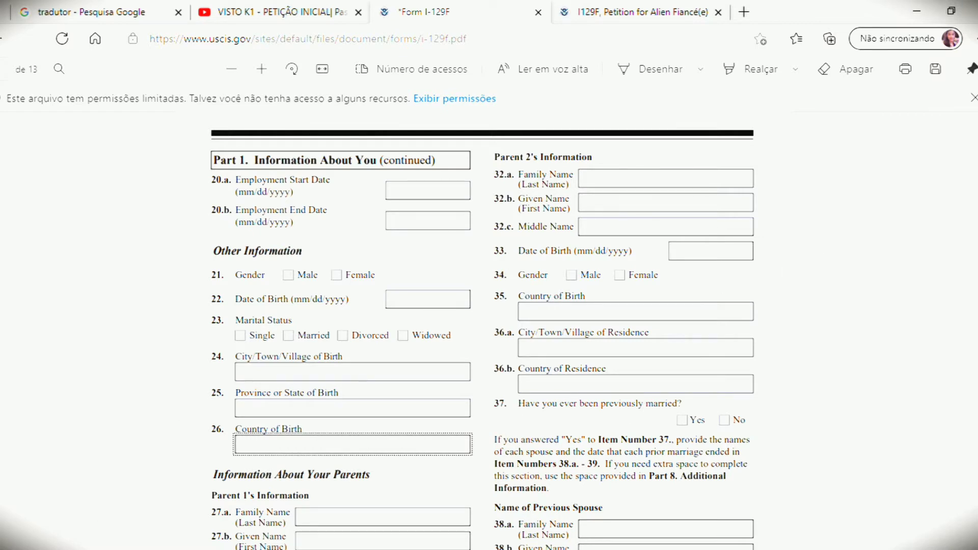
{"action": "scroll", "coordinate": [483, 331], "scroll_direction": "down", "scroll_amount": 6}
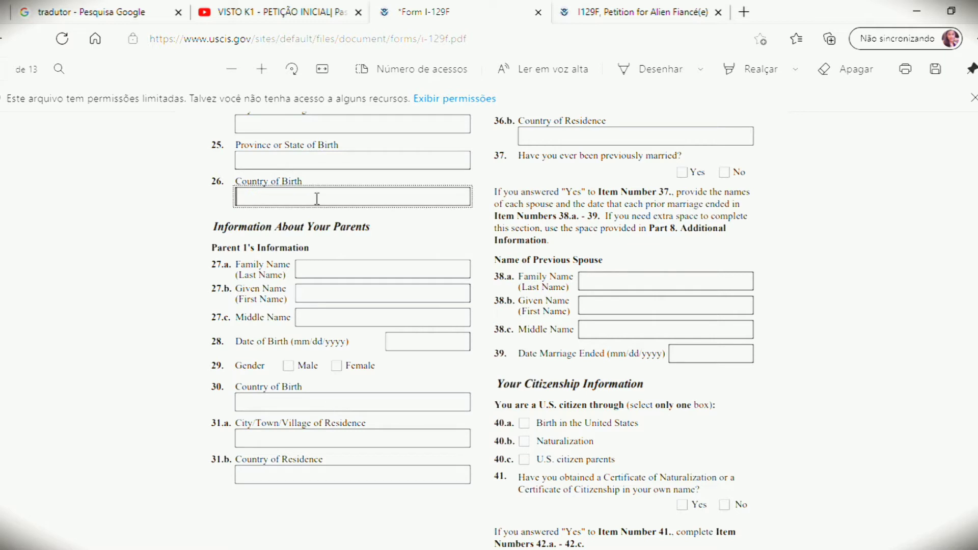
{"action": "left_click", "coordinate": [316, 133]}
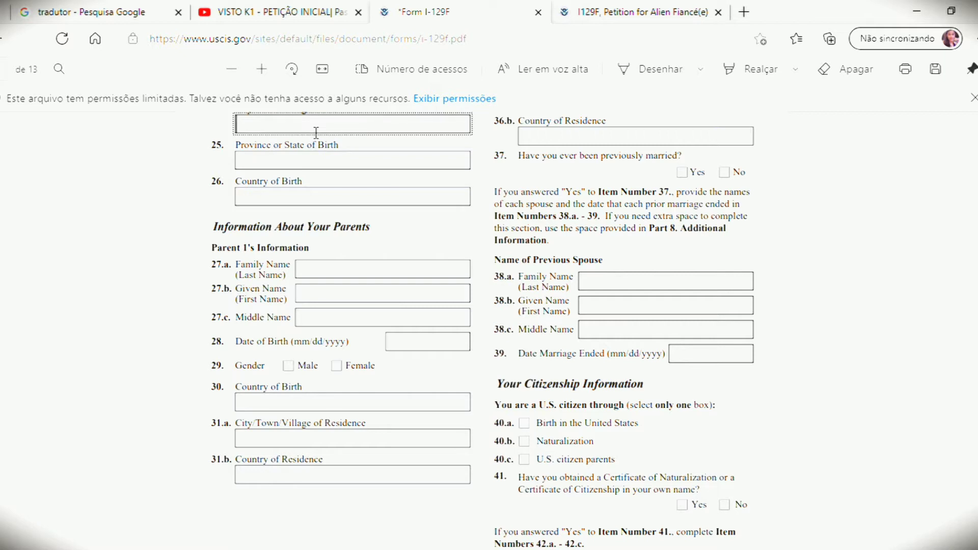
{"action": "left_click", "coordinate": [316, 159]}
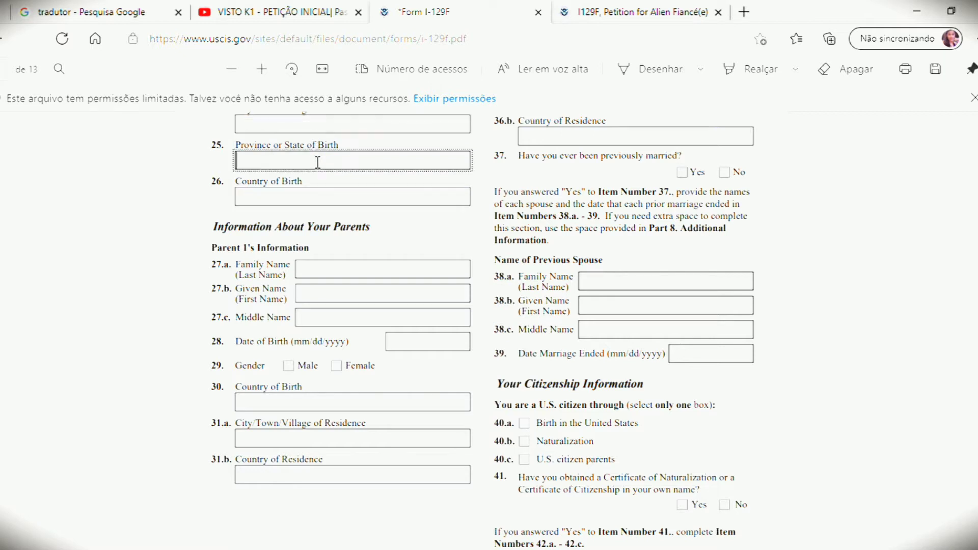
{"action": "left_click", "coordinate": [322, 199]}
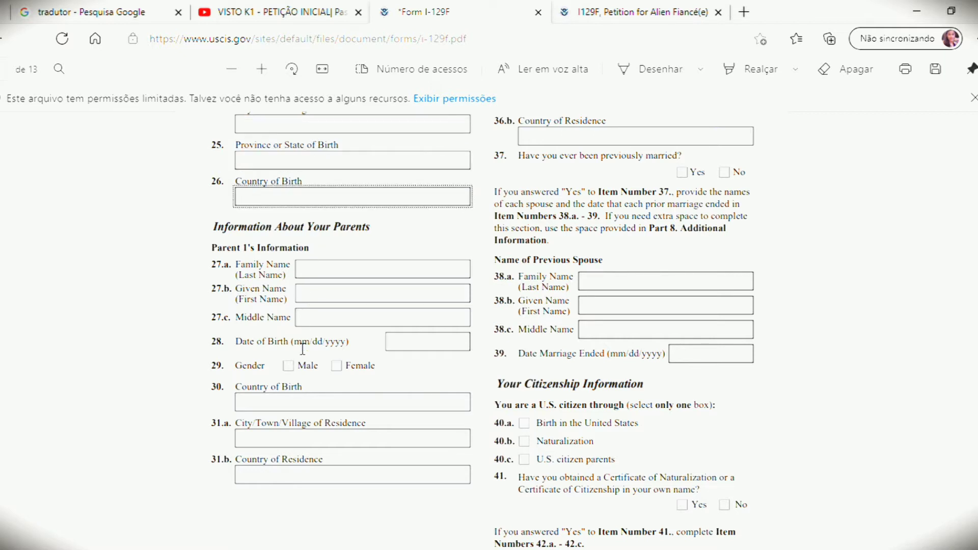
{"action": "left_click", "coordinate": [298, 401]}
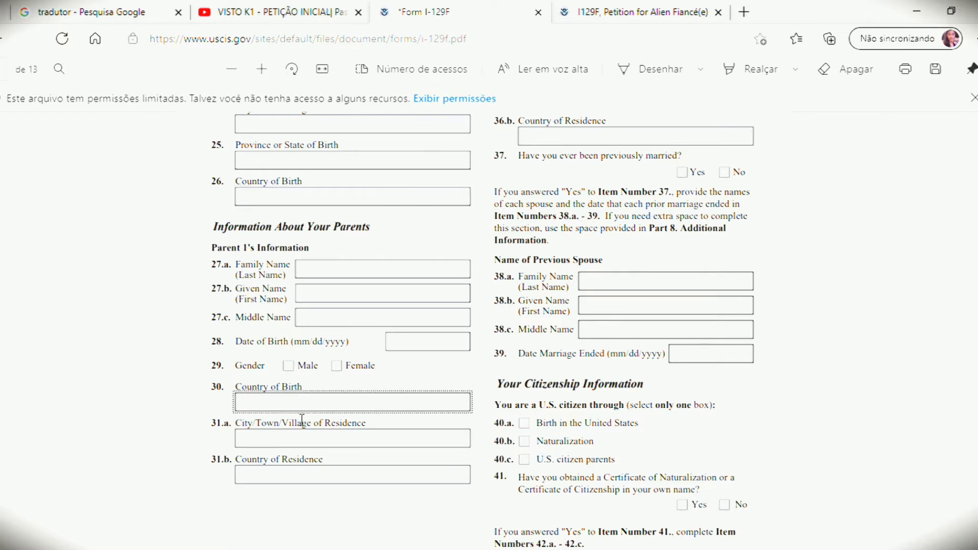
{"action": "left_click", "coordinate": [306, 441]}
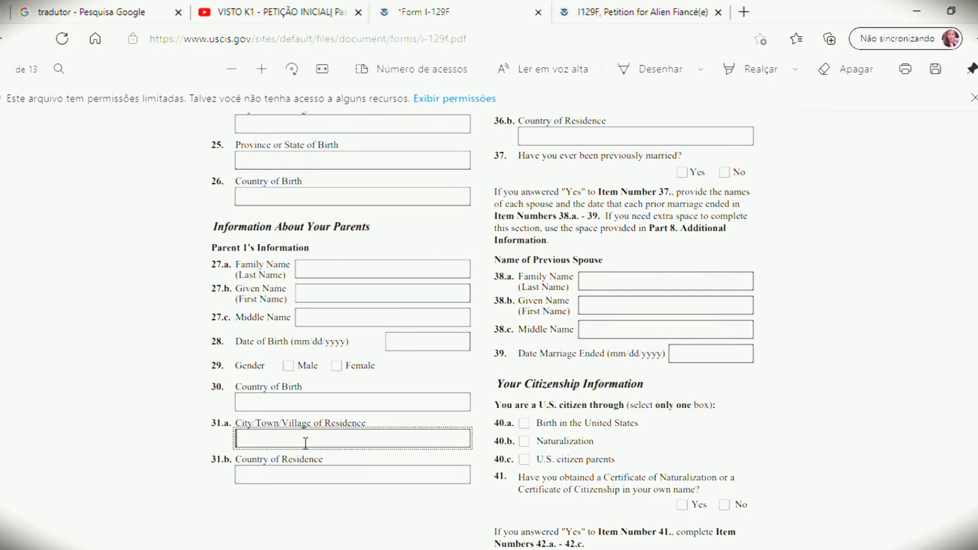
{"action": "left_click", "coordinate": [306, 477]}
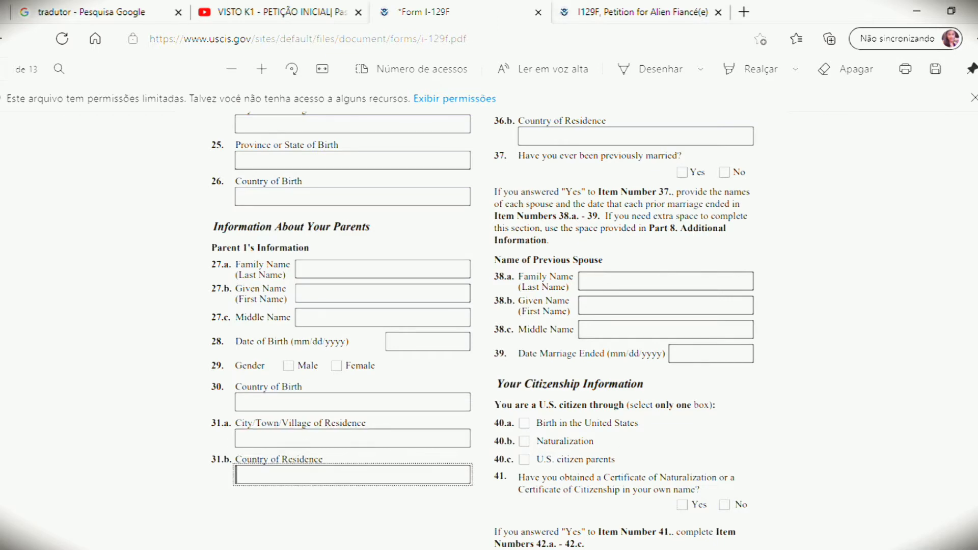
Step: Mark No on item 37, previously married, and clear the mistaken Yes tick
{"action": "scroll", "coordinate": [481, 326], "scroll_direction": "up", "scroll_amount": 8}
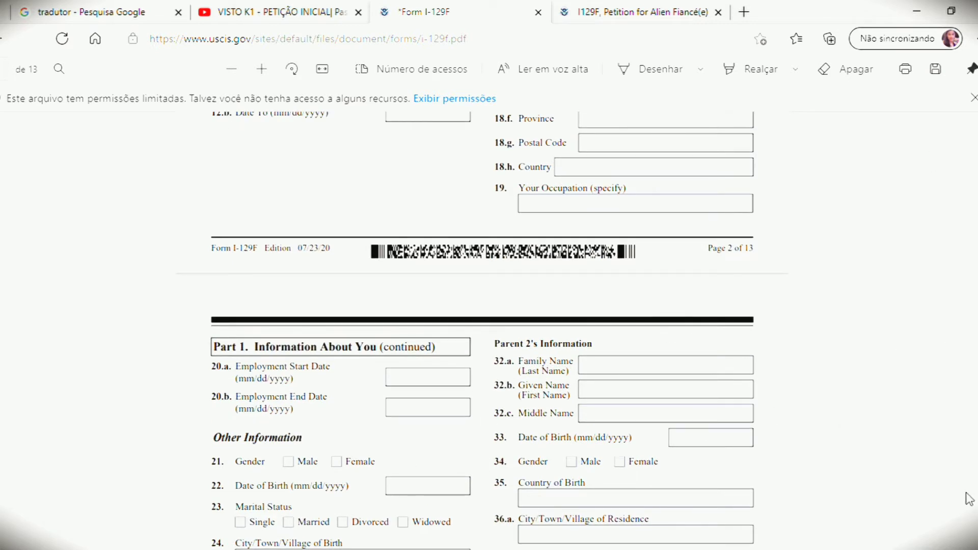
{"action": "scroll", "coordinate": [482, 326], "scroll_direction": "down", "scroll_amount": 2}
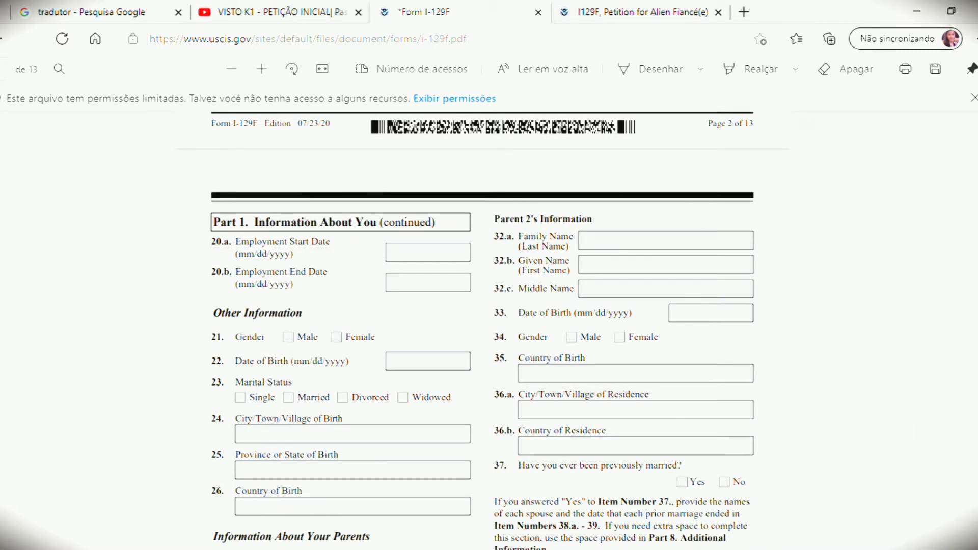
{"action": "scroll", "coordinate": [482, 326], "scroll_direction": "down", "scroll_amount": 2}
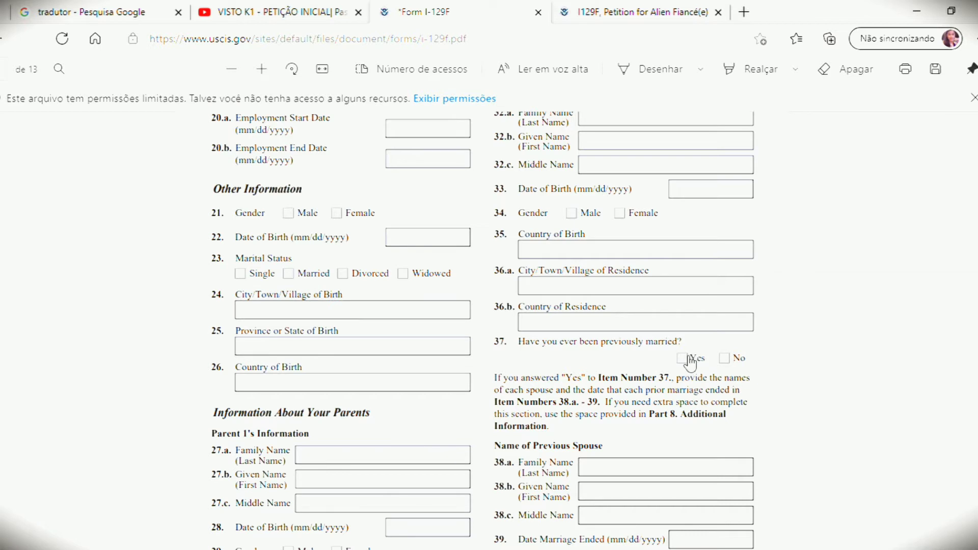
{"action": "left_click", "coordinate": [687, 358]}
{"action": "scroll", "coordinate": [483, 330], "scroll_direction": "down", "scroll_amount": 2}
{"action": "scroll", "coordinate": [482, 330], "scroll_direction": "down", "scroll_amount": 2}
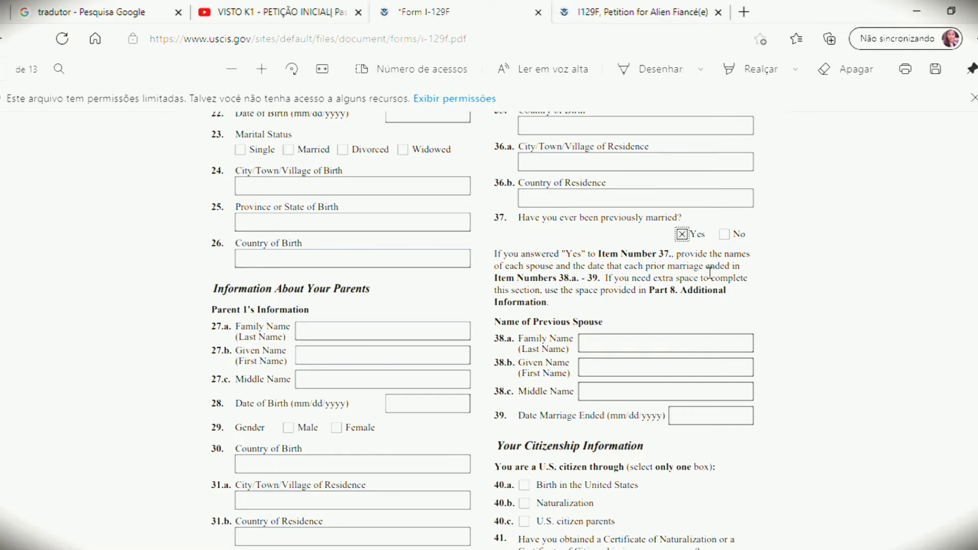
{"action": "left_click", "coordinate": [732, 236]}
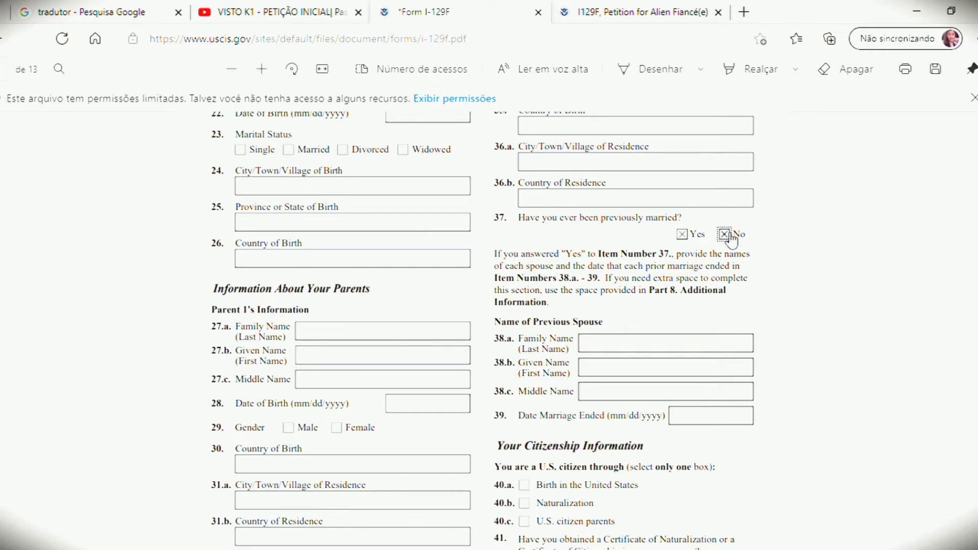
{"action": "left_click", "coordinate": [691, 237]}
{"action": "scroll", "coordinate": [483, 329], "scroll_direction": "down", "scroll_amount": 3}
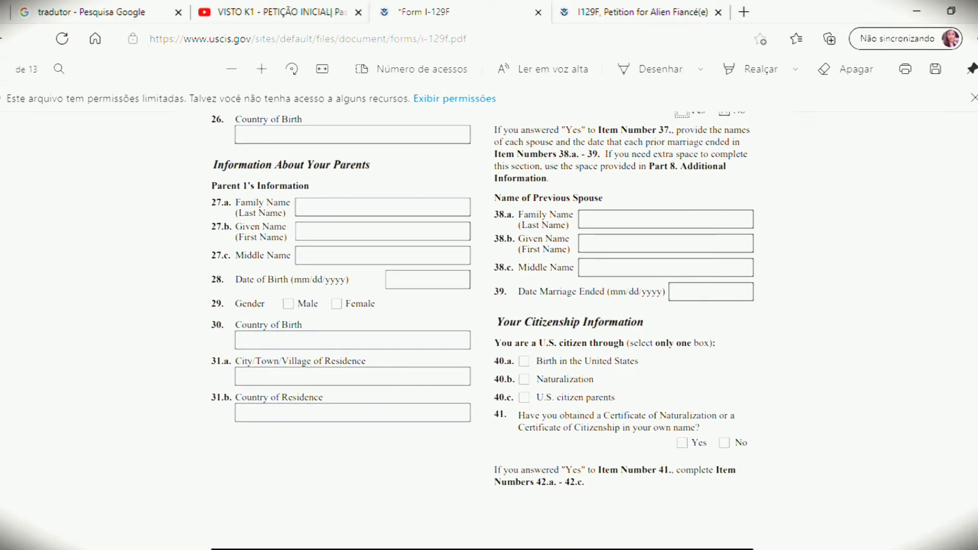
Step: Check 40.a Birth in the United States and switch item 41's naturalization-certificate answer from Yes to No
{"action": "scroll", "coordinate": [483, 306], "scroll_direction": "down", "scroll_amount": 2}
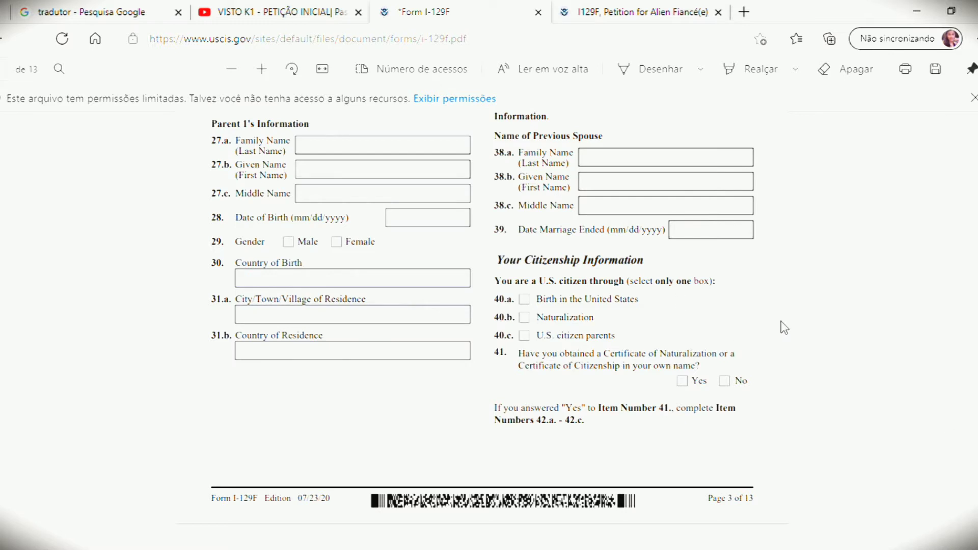
{"action": "left_click", "coordinate": [530, 299]}
{"action": "left_click", "coordinate": [691, 379]}
{"action": "left_click", "coordinate": [724, 381]}
{"action": "scroll", "coordinate": [482, 326], "scroll_direction": "down", "scroll_amount": 5}
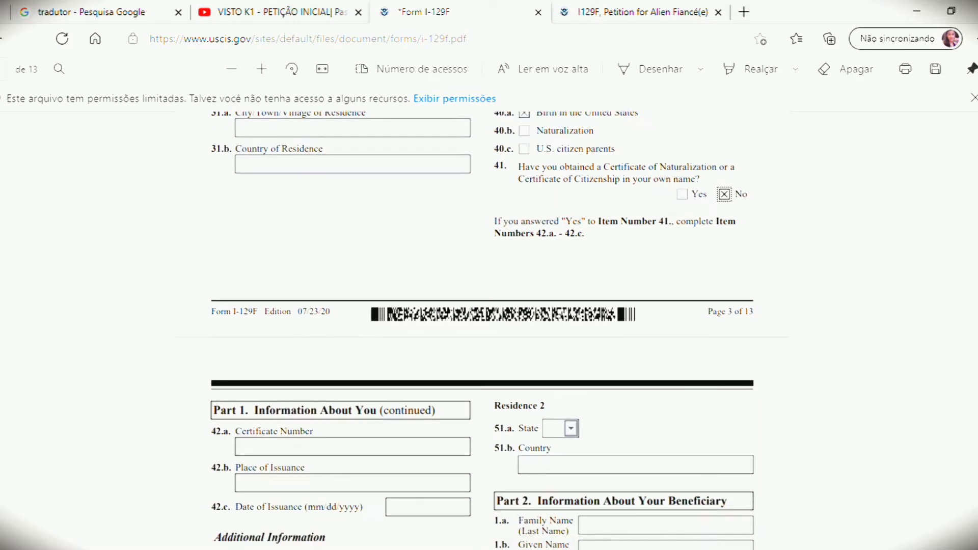
{"action": "scroll", "coordinate": [481, 326], "scroll_direction": "down", "scroll_amount": 1}
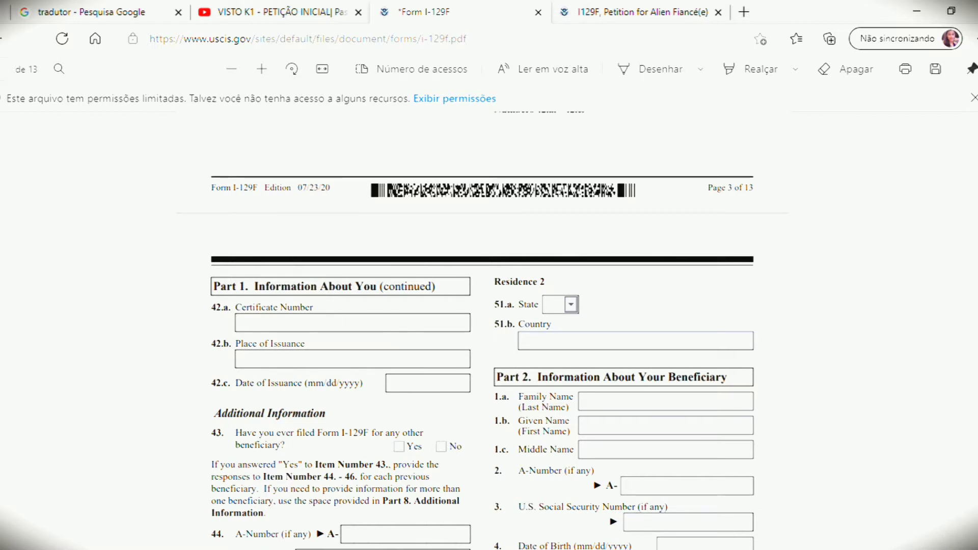
Step: Set item 43, previous I-129F filings, to No after clearing an accidental Yes tick
{"action": "scroll", "coordinate": [483, 331], "scroll_direction": "down", "scroll_amount": 3}
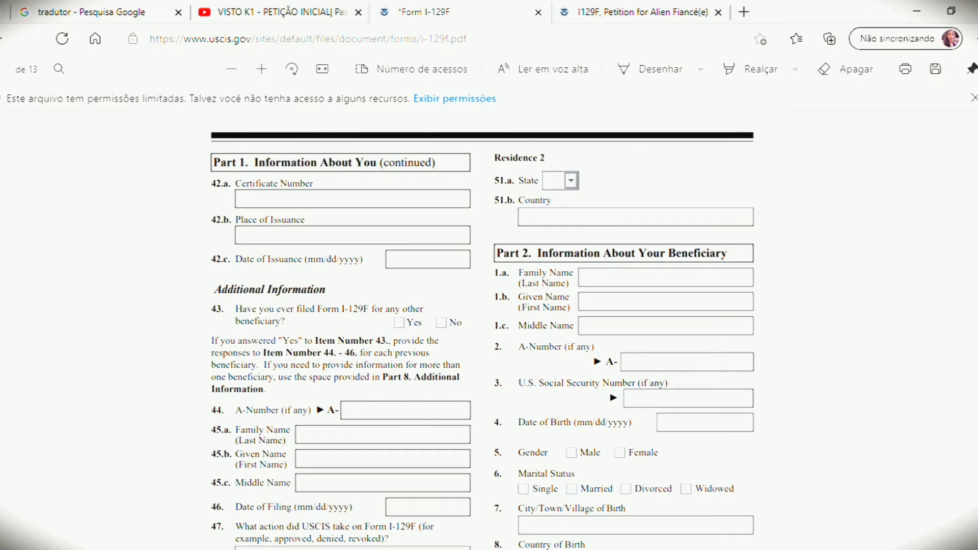
{"action": "scroll", "coordinate": [482, 330], "scroll_direction": "down", "scroll_amount": 2}
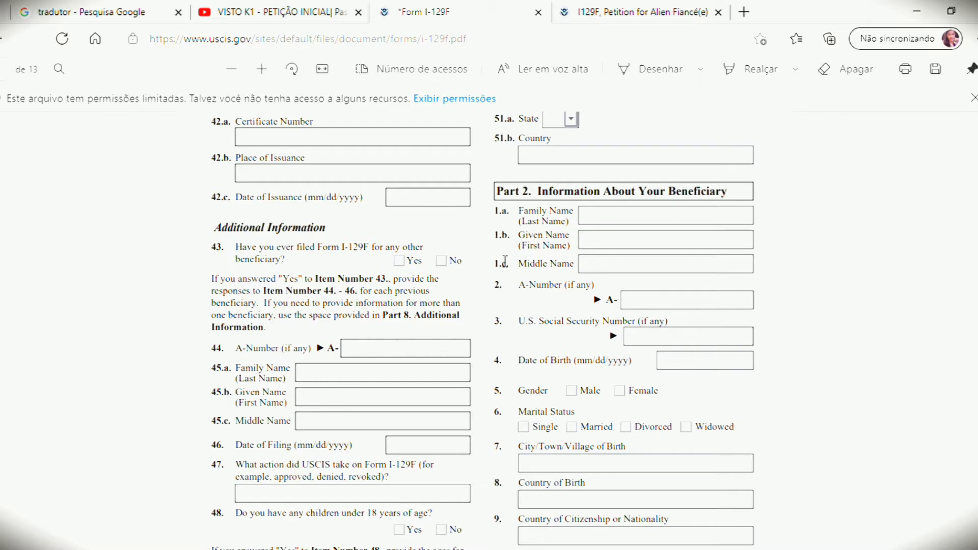
{"action": "left_click", "coordinate": [441, 262]}
{"action": "left_click", "coordinate": [406, 263]}
{"action": "left_click", "coordinate": [443, 261]}
{"action": "left_click", "coordinate": [400, 262]}
{"action": "left_click", "coordinate": [441, 261]}
{"action": "left_click", "coordinate": [633, 9]}
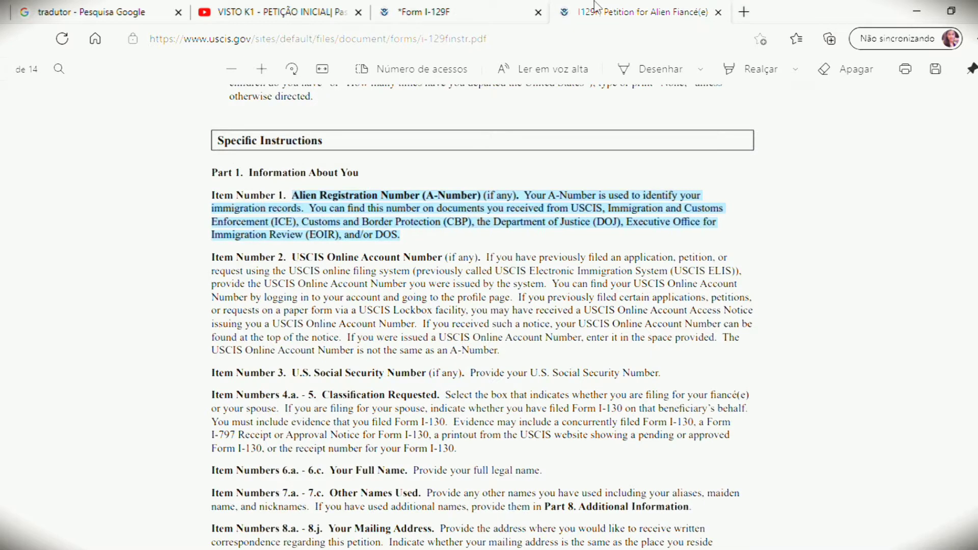
{"action": "left_click", "coordinate": [479, 7]}
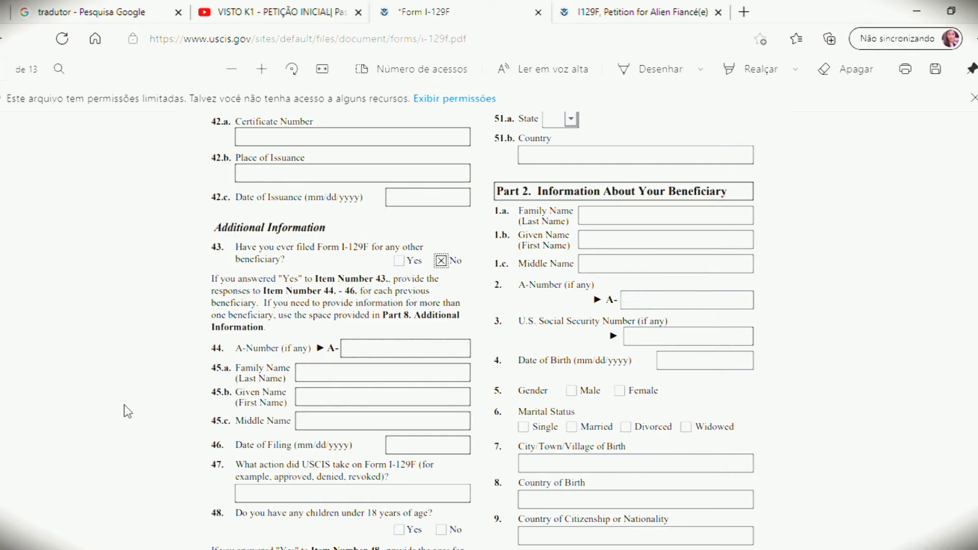
{"action": "left_click", "coordinate": [574, 8]}
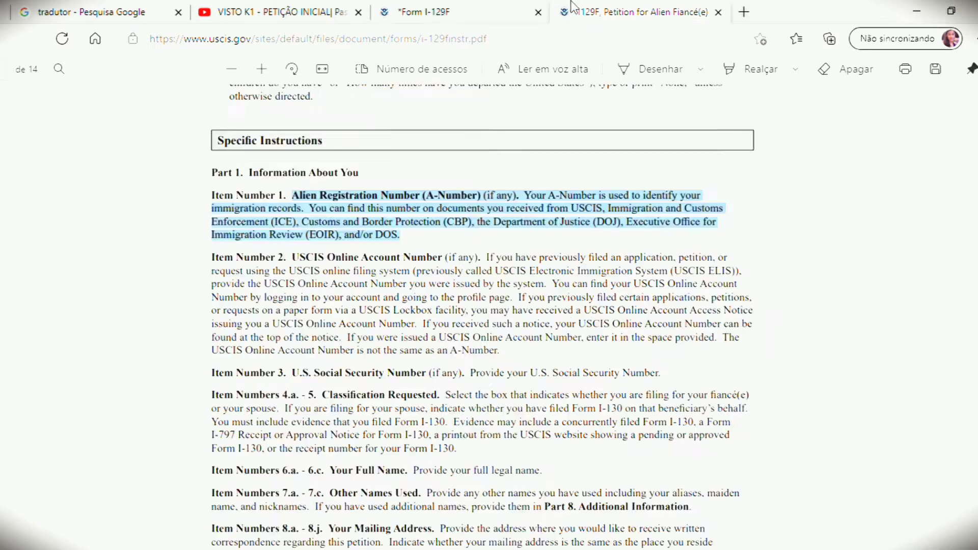
{"action": "left_click", "coordinate": [417, 7]}
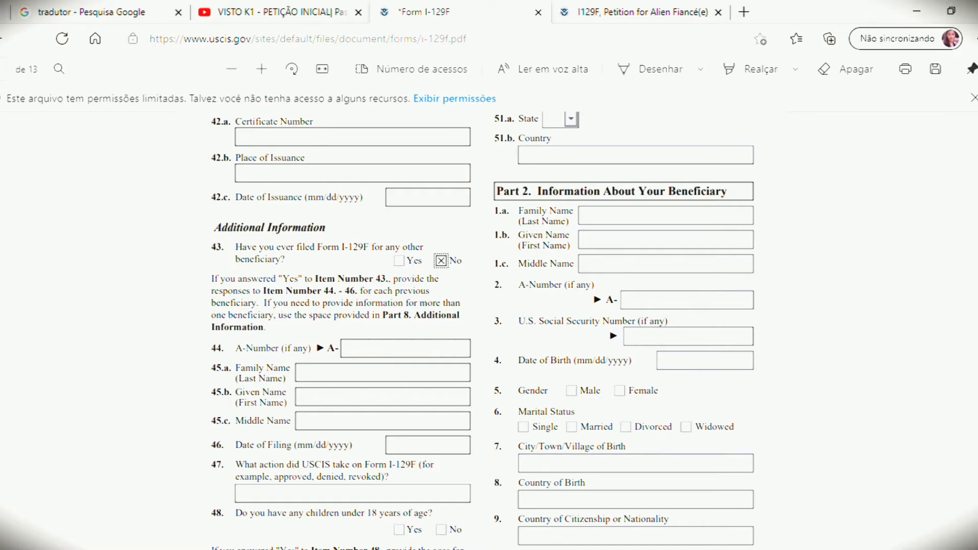
Step: Select item 47's field and tick both Yes and No on item 48, children under 18
{"action": "scroll", "coordinate": [483, 326], "scroll_direction": "down", "scroll_amount": 1}
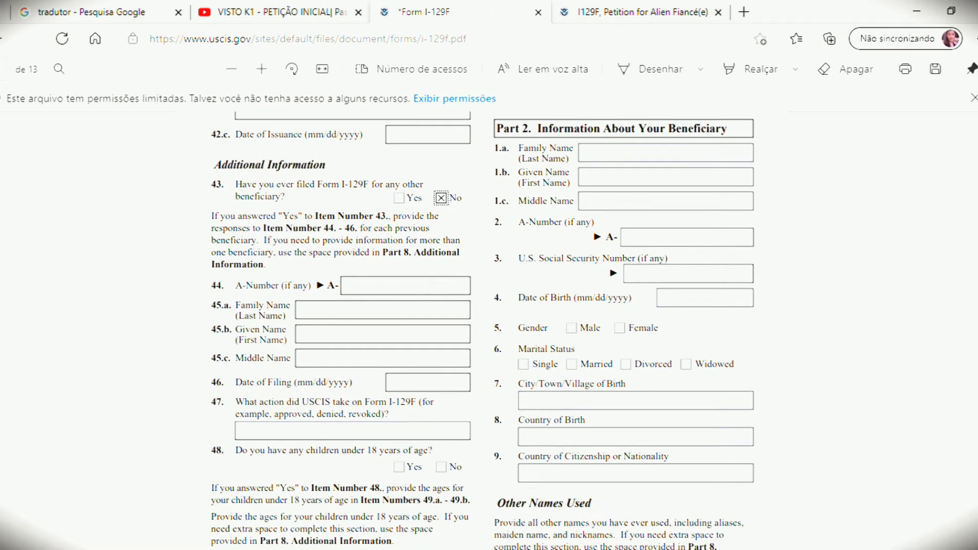
{"action": "scroll", "coordinate": [482, 331], "scroll_direction": "down", "scroll_amount": 1}
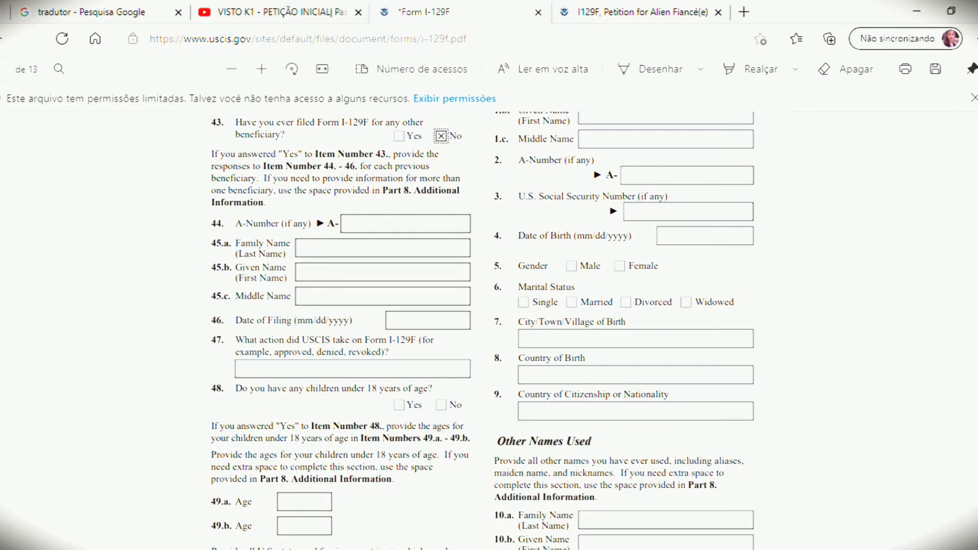
{"action": "left_click", "coordinate": [279, 375]}
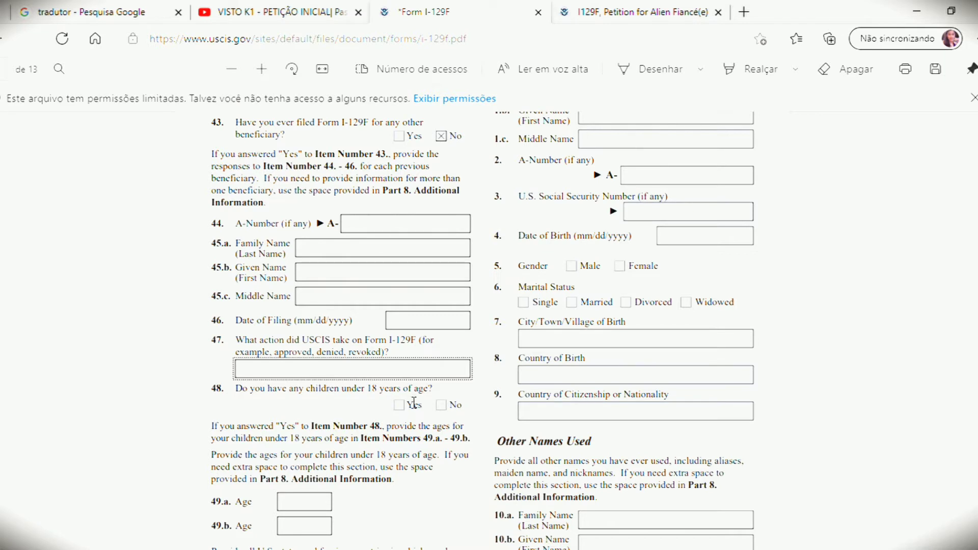
{"action": "left_click", "coordinate": [410, 409]}
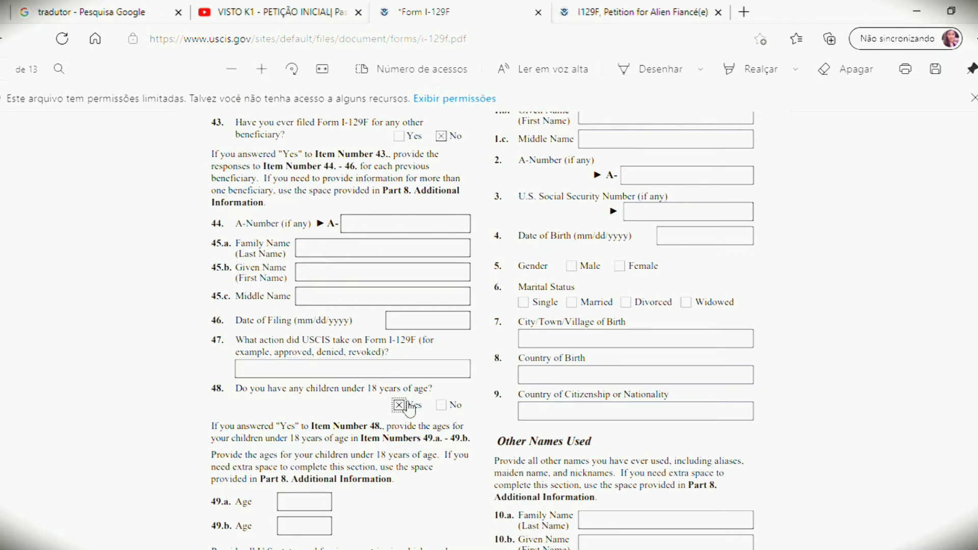
{"action": "left_click", "coordinate": [441, 405]}
{"action": "scroll", "coordinate": [483, 323], "scroll_direction": "down", "scroll_amount": 3}
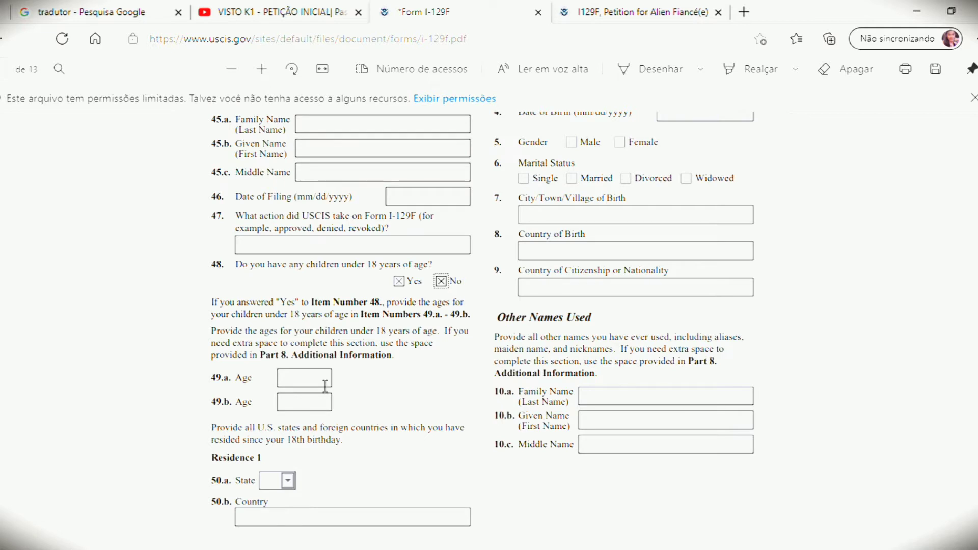
{"action": "left_click", "coordinate": [325, 386]}
Step: Scroll to Part 2 and place the cursor in the 1.a Family Name field
{"action": "scroll", "coordinate": [588, 540], "scroll_direction": "down", "scroll_amount": 3}
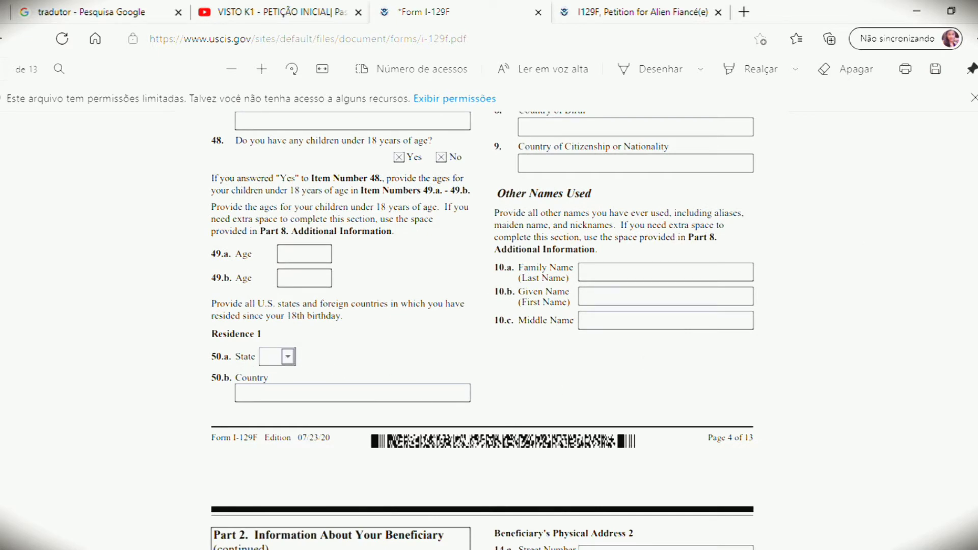
{"action": "scroll", "coordinate": [483, 331], "scroll_direction": "up", "scroll_amount": 8}
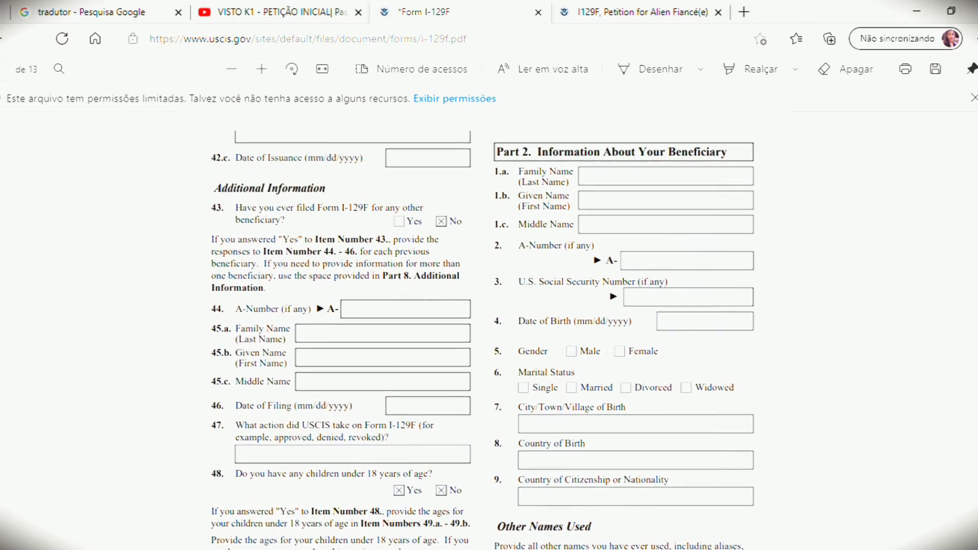
{"action": "scroll", "coordinate": [555, 224], "scroll_direction": "up", "scroll_amount": 1}
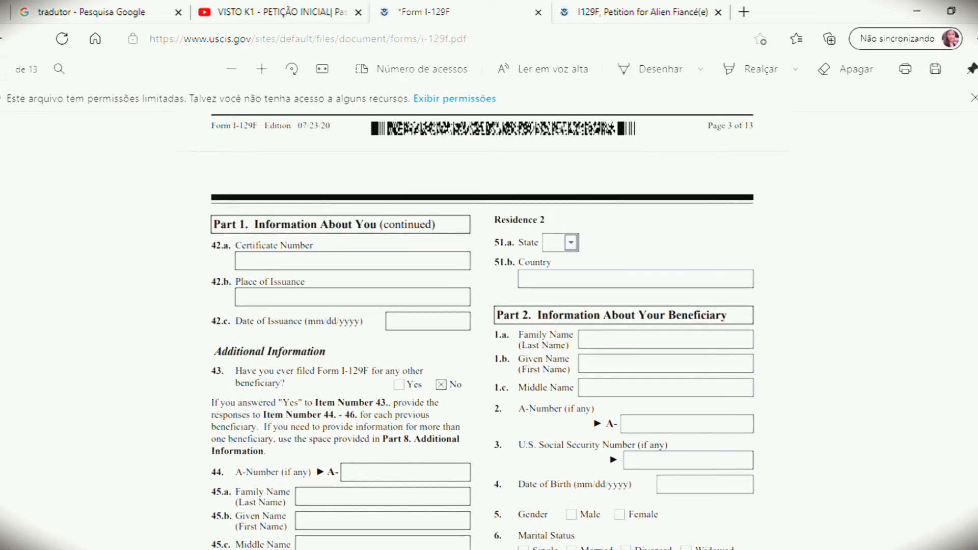
{"action": "scroll", "coordinate": [483, 331], "scroll_direction": "down", "scroll_amount": 1}
{"action": "scroll", "coordinate": [482, 331], "scroll_direction": "down", "scroll_amount": 1}
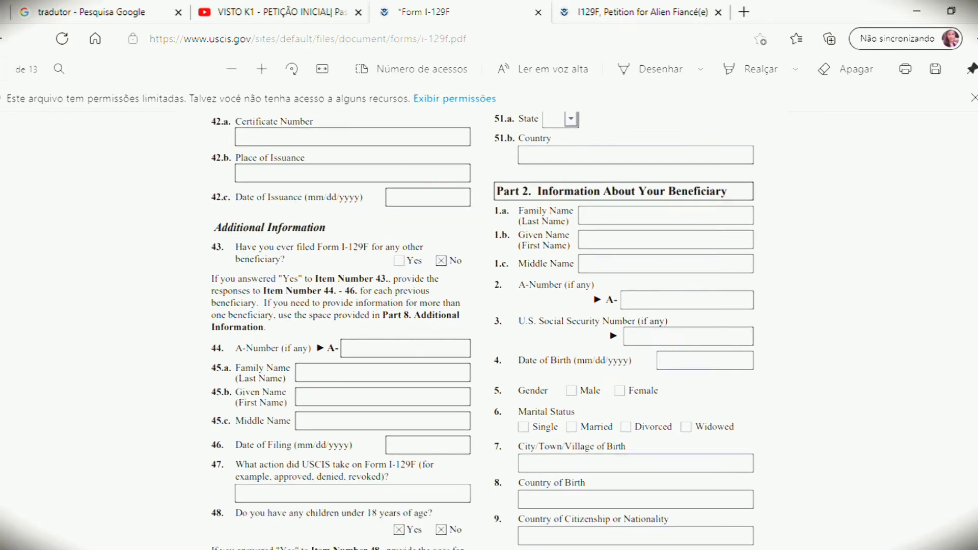
{"action": "scroll", "coordinate": [483, 331], "scroll_direction": "down", "scroll_amount": 1}
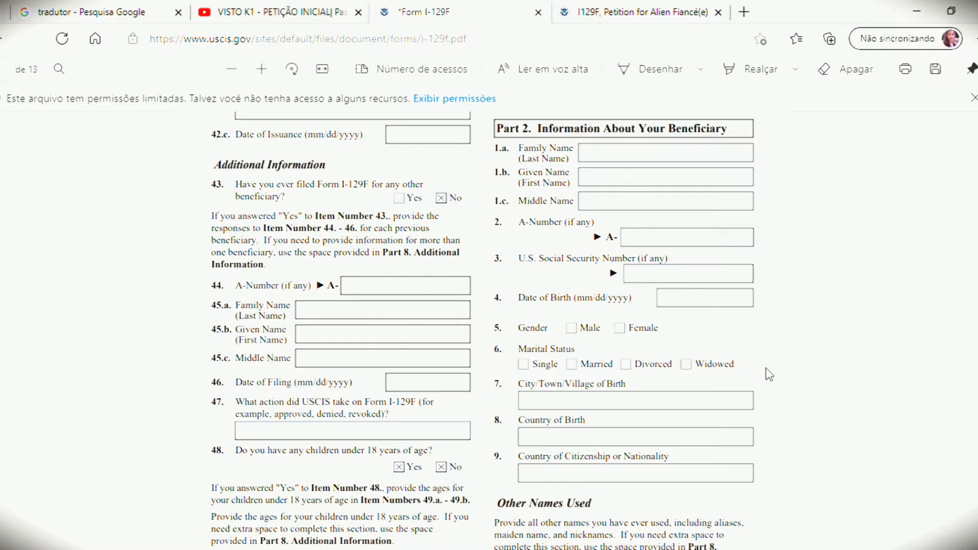
{"action": "left_click", "coordinate": [621, 157]}
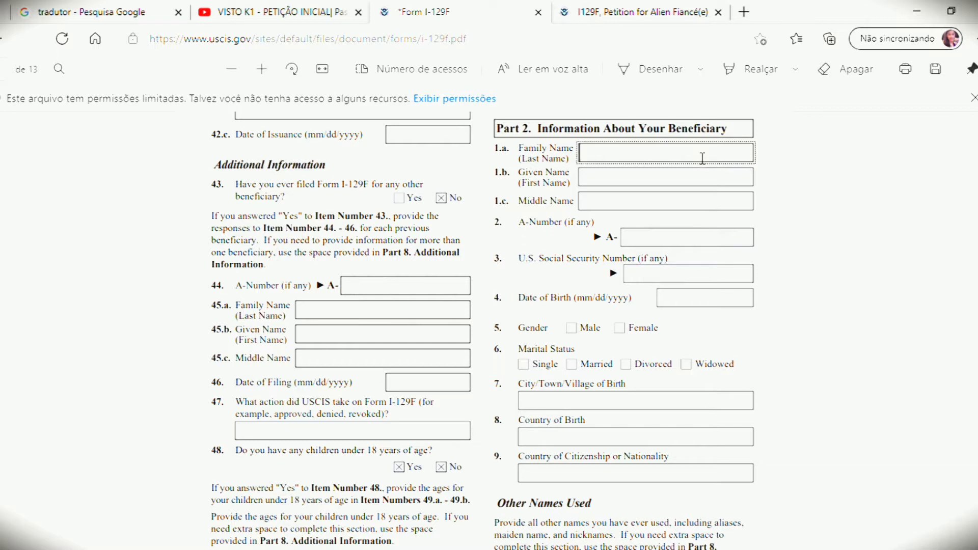
Step: Type the beneficiary's given names in 1.b and clear the stray middle name entry
{"action": "left_click", "coordinate": [655, 183]}
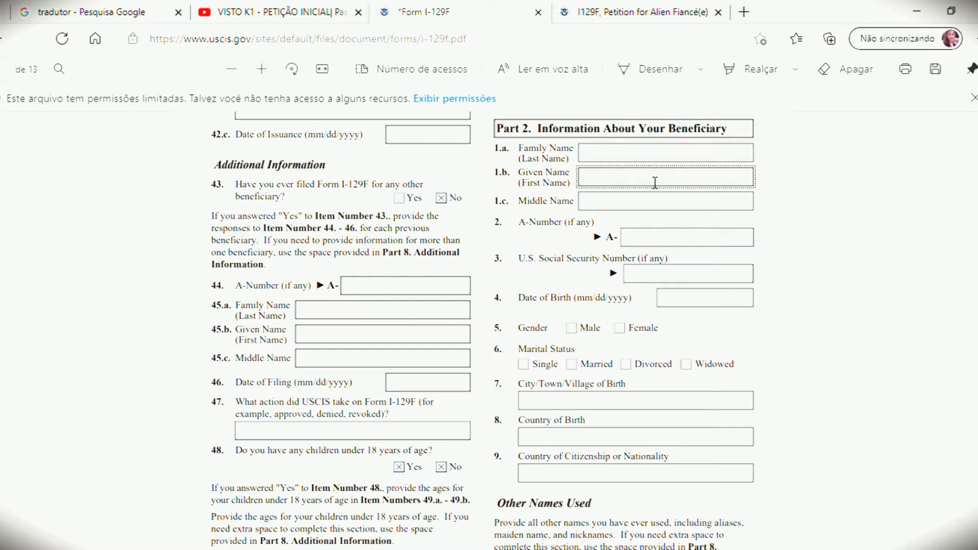
{"action": "left_click", "coordinate": [613, 204]}
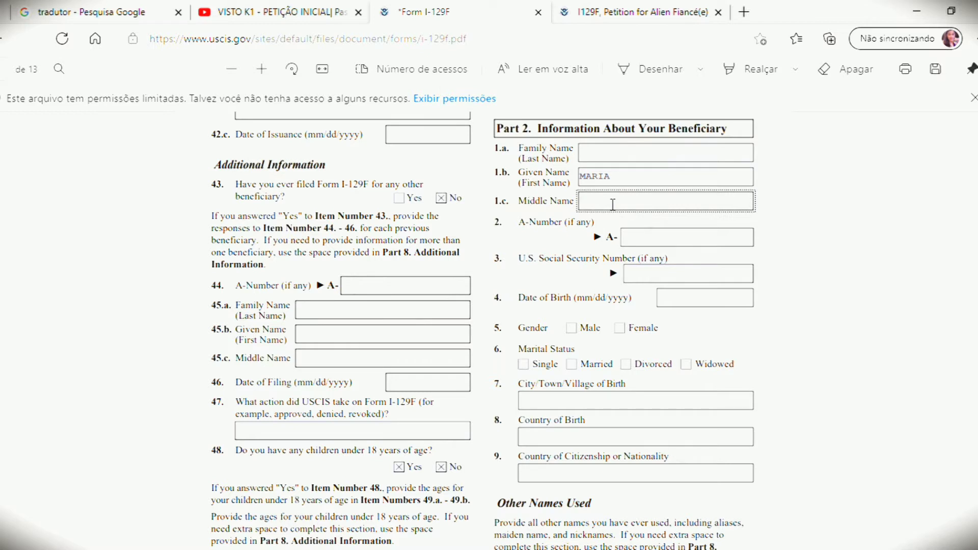
{"action": "type", "text": "LUIZA"}
{"action": "key", "text": "BackSpace"}
{"action": "key", "text": "BackSpace"}
{"action": "key", "text": "BackSpace"}
{"action": "key", "text": "BackSpace"}
{"action": "key", "text": "BackSpace"}
Step: Correct the given name's typos and enter the beneficiary's family name in 1.a
{"action": "left_click", "coordinate": [622, 182]}
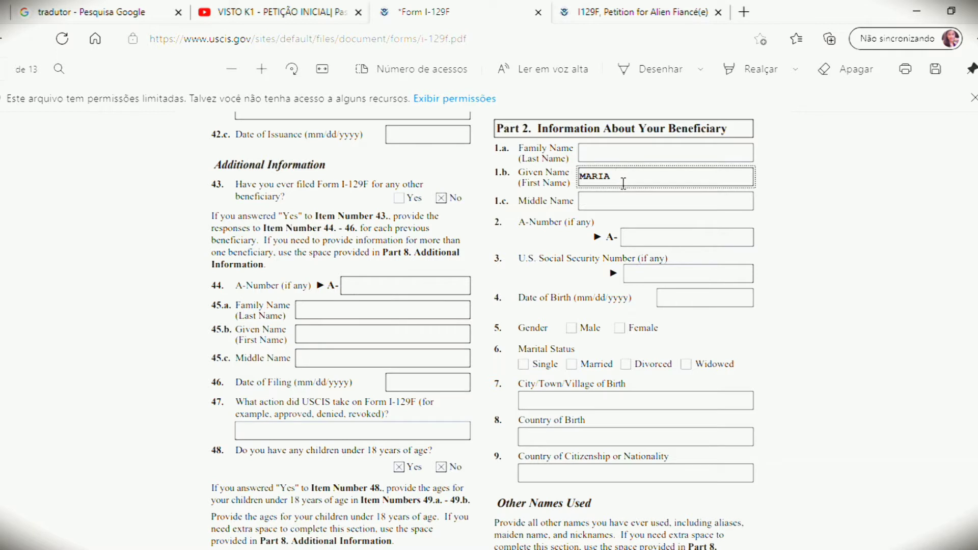
{"action": "type", "text": "luiz"}
{"action": "key", "text": "BackSpace"}
{"action": "key", "text": "BackSpace"}
{"action": "key", "text": "BackSpace"}
{"action": "type", "text": "UIZA"}
{"action": "left_click", "coordinate": [616, 161]}
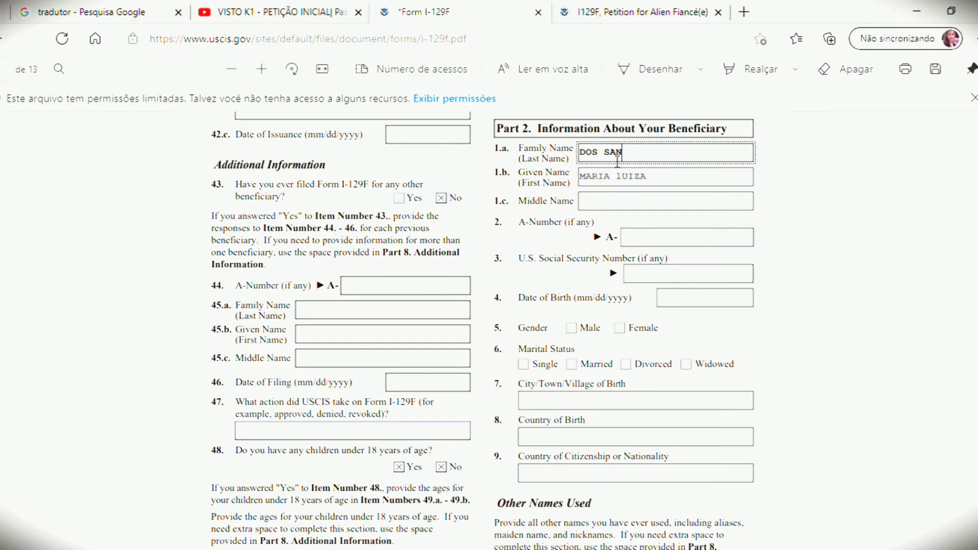
{"action": "left_click", "coordinate": [643, 279]}
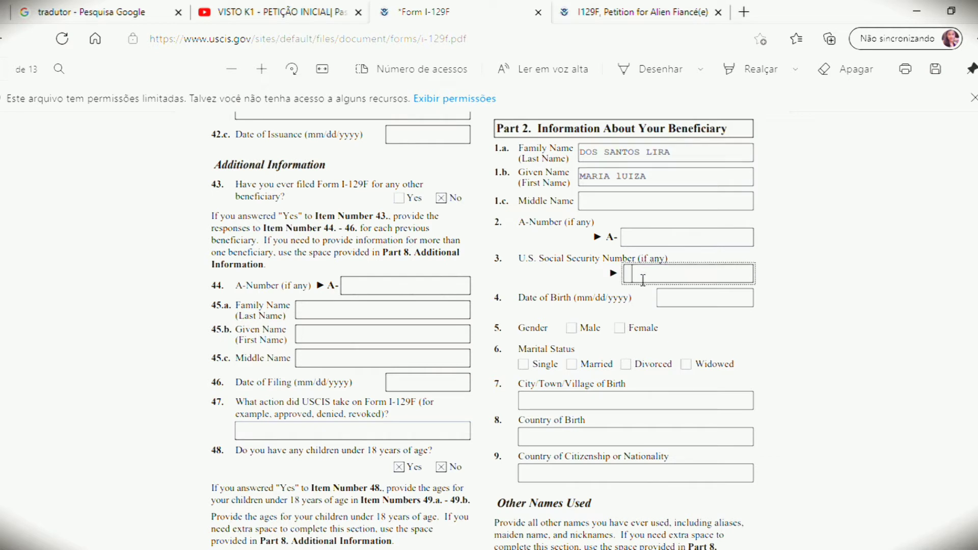
{"action": "left_click", "coordinate": [646, 242]}
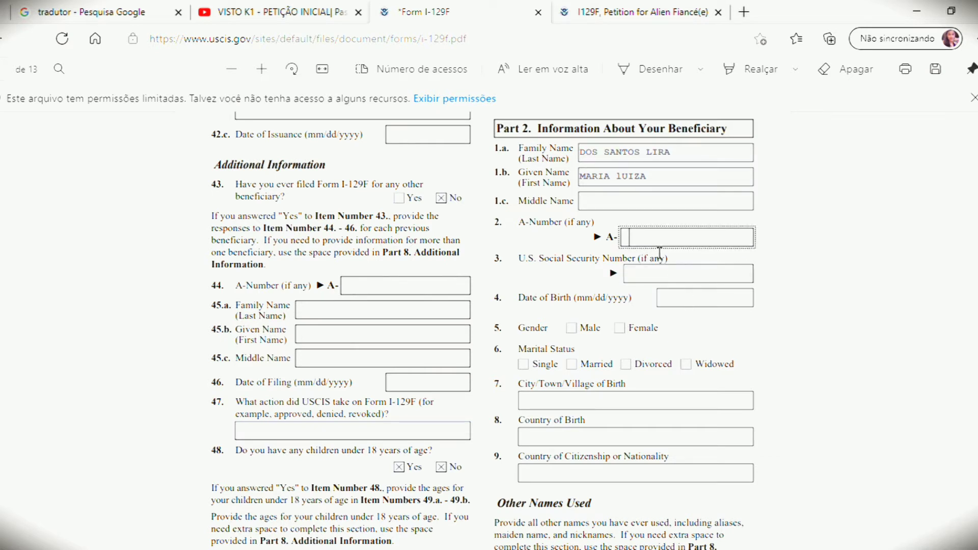
{"action": "type", "text": "N/A"}
{"action": "key", "text": "BackSpace"}
{"action": "key", "text": "BackSpace"}
{"action": "key", "text": "BackSpace"}
{"action": "left_click", "coordinate": [680, 298]}
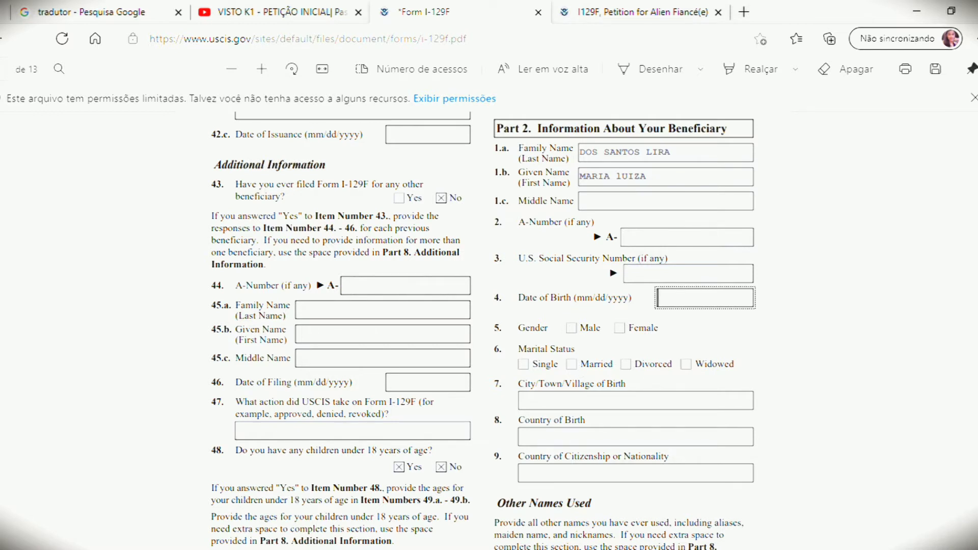
{"action": "scroll", "coordinate": [741, 370], "scroll_direction": "down", "scroll_amount": 1}
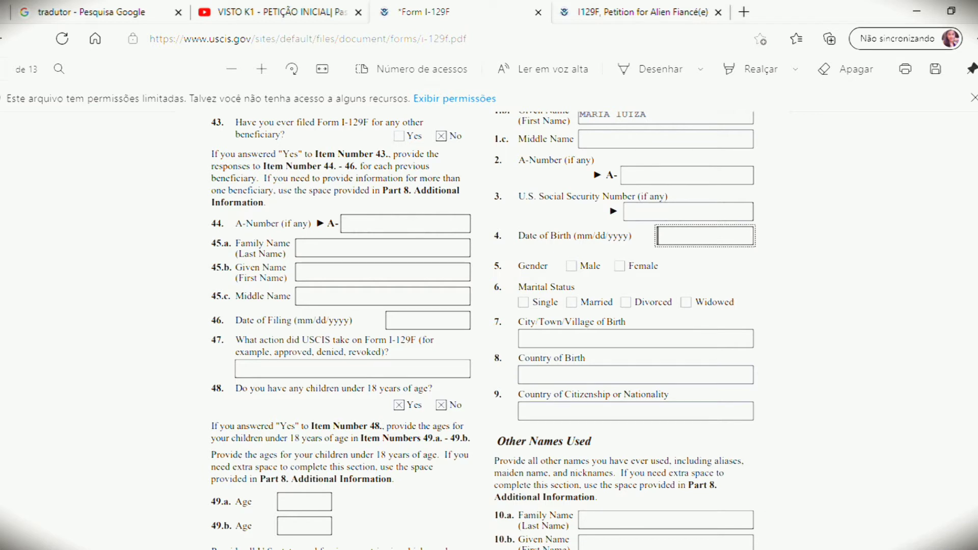
{"action": "scroll", "coordinate": [484, 330], "scroll_direction": "down", "scroll_amount": 1}
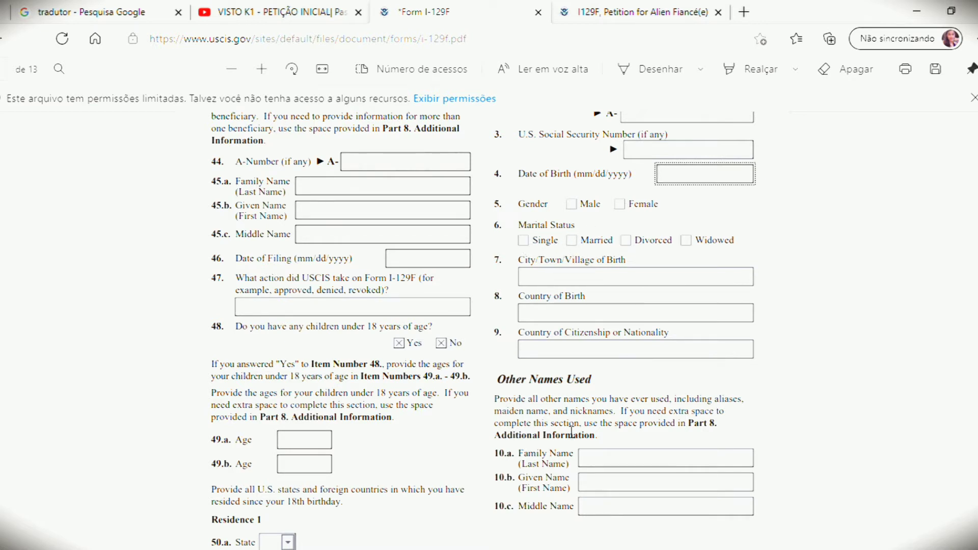
{"action": "left_click", "coordinate": [596, 297]}
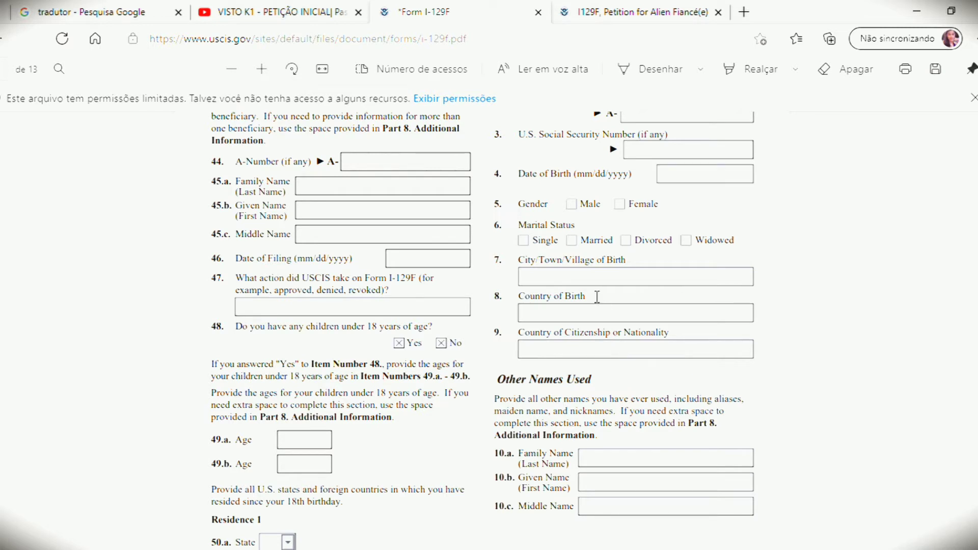
{"action": "left_click", "coordinate": [589, 283]}
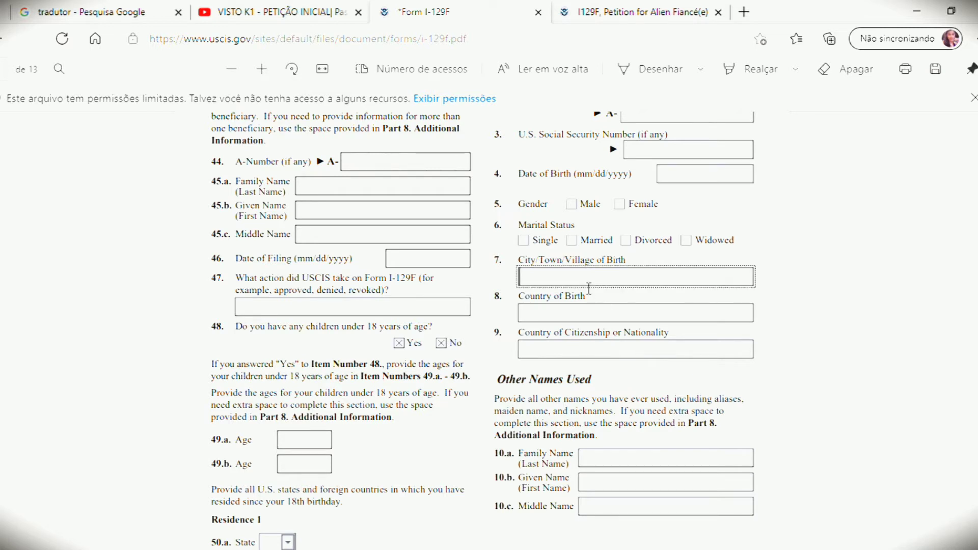
{"action": "left_click", "coordinate": [584, 317]}
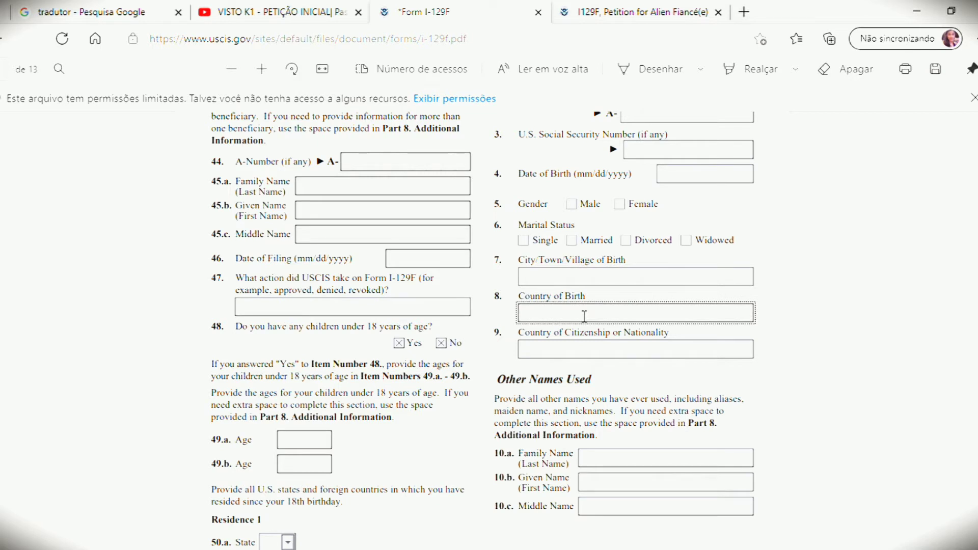
{"action": "left_click", "coordinate": [584, 355]}
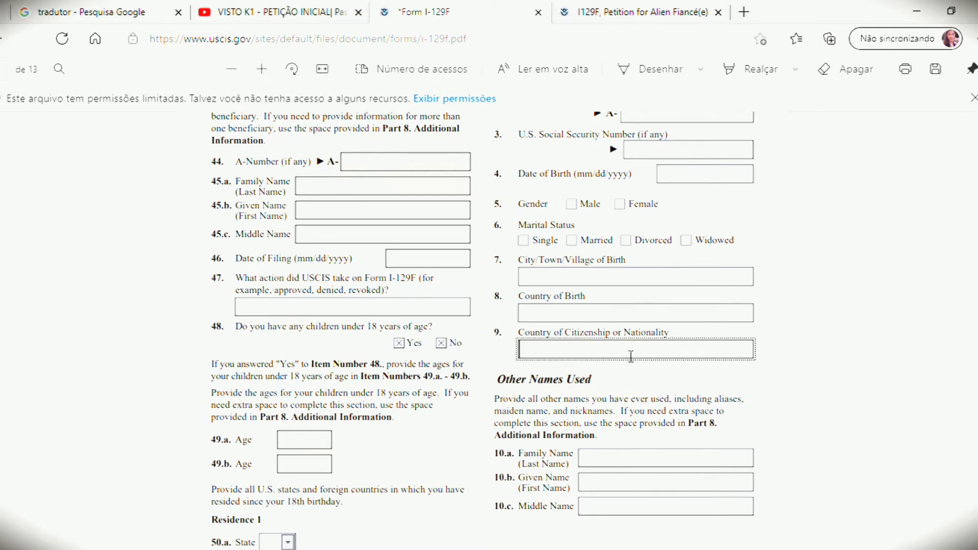
{"action": "scroll", "coordinate": [630, 356], "scroll_direction": "down", "scroll_amount": 1}
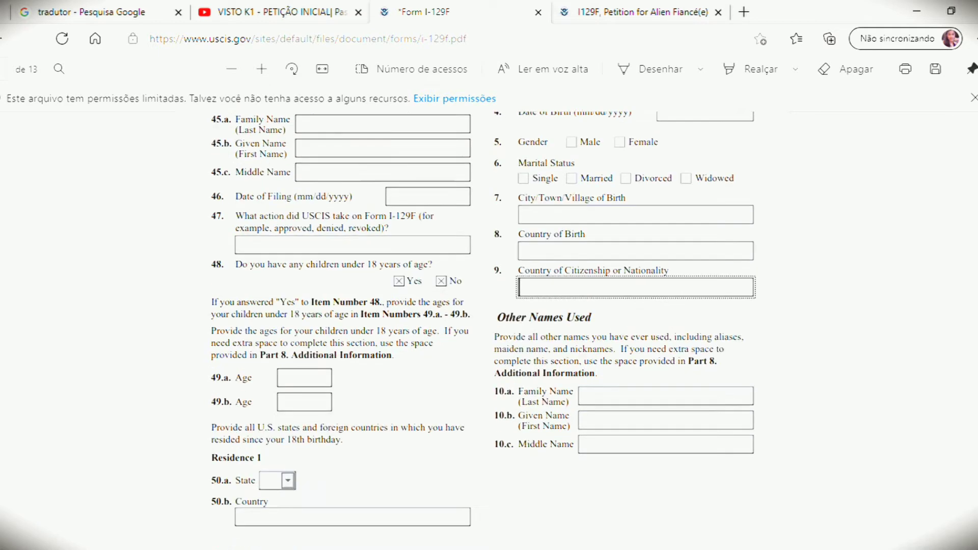
{"action": "scroll", "coordinate": [489, 326], "scroll_direction": "down", "scroll_amount": 2}
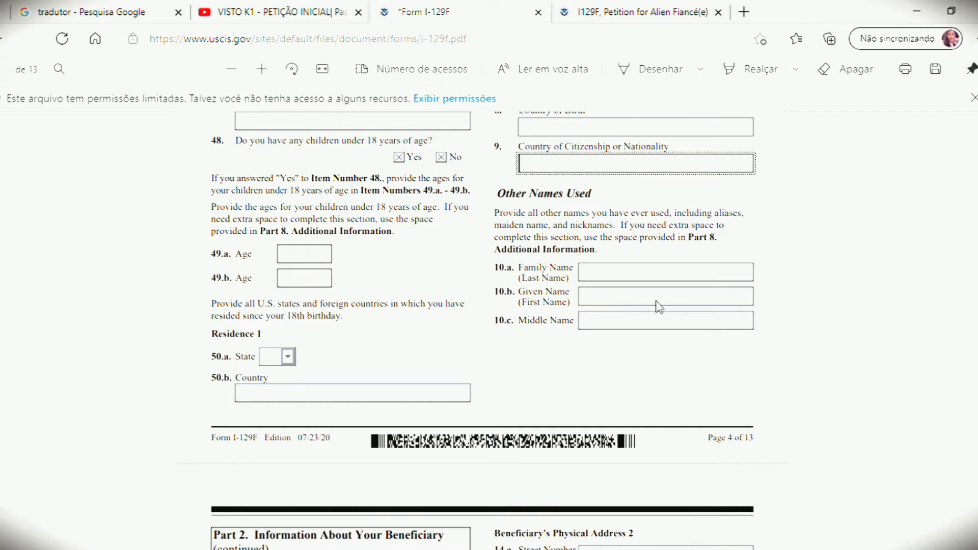
{"action": "left_click", "coordinate": [597, 275]}
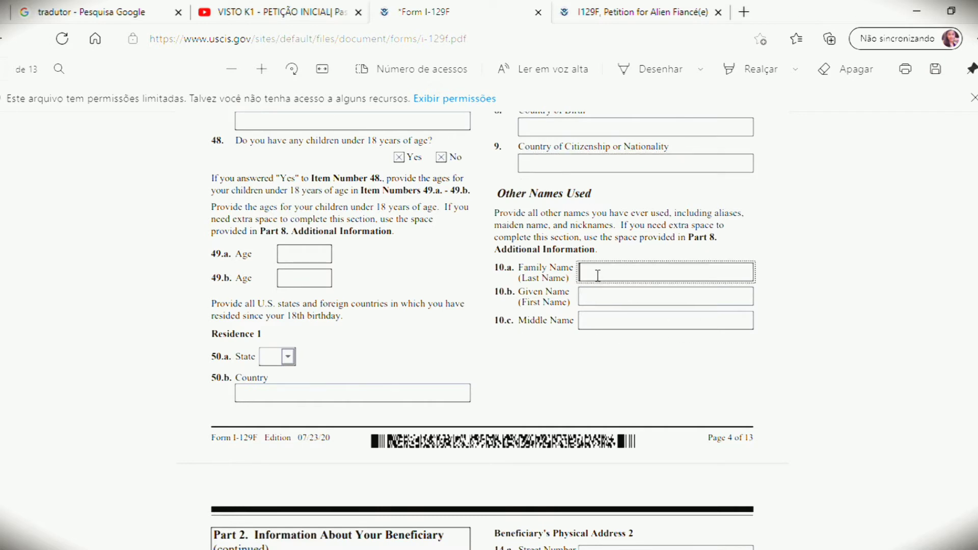
{"action": "left_click", "coordinate": [601, 305]}
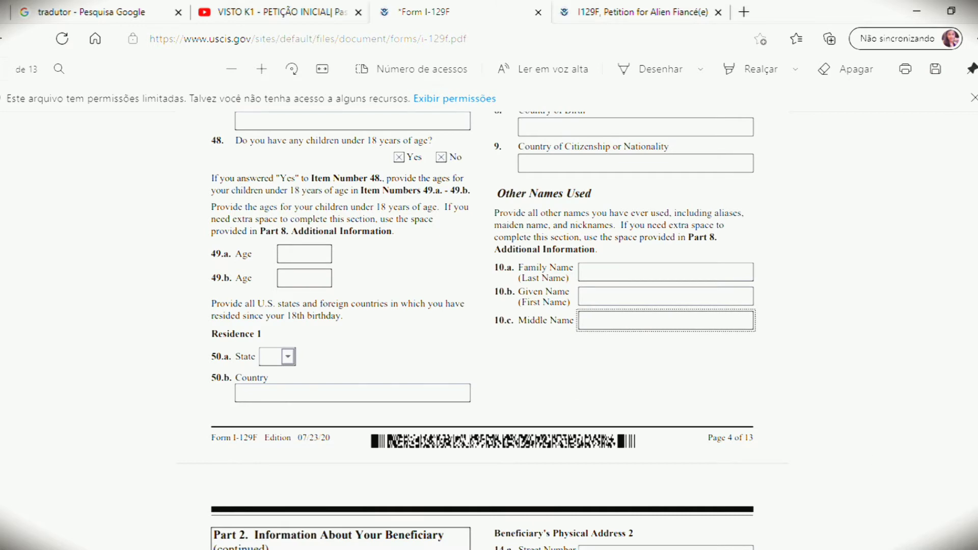
{"action": "scroll", "coordinate": [488, 305], "scroll_direction": "down", "scroll_amount": 1}
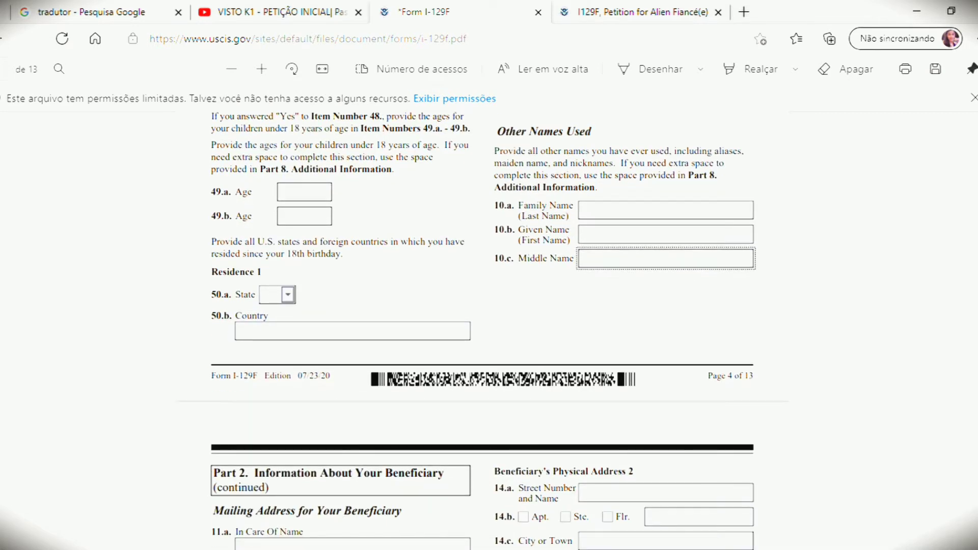
Step: Go down to page 5's address and employment history and select field 18, Beneficiary's Occupation
{"action": "scroll", "coordinate": [489, 305], "scroll_direction": "down", "scroll_amount": 1}
{"action": "scroll", "coordinate": [489, 306], "scroll_direction": "down", "scroll_amount": 2}
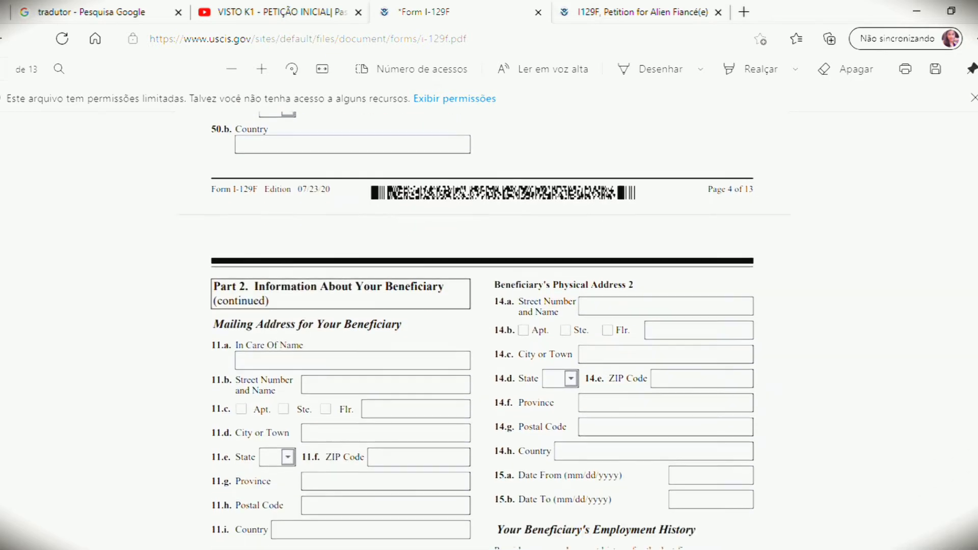
{"action": "scroll", "coordinate": [488, 306], "scroll_direction": "down", "scroll_amount": 2}
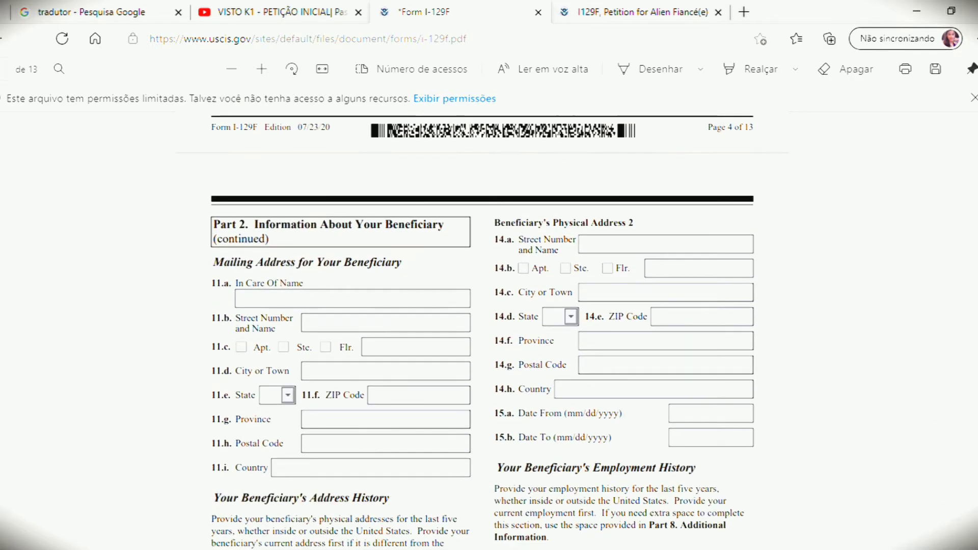
{"action": "scroll", "coordinate": [509, 453], "scroll_direction": "down", "scroll_amount": 1}
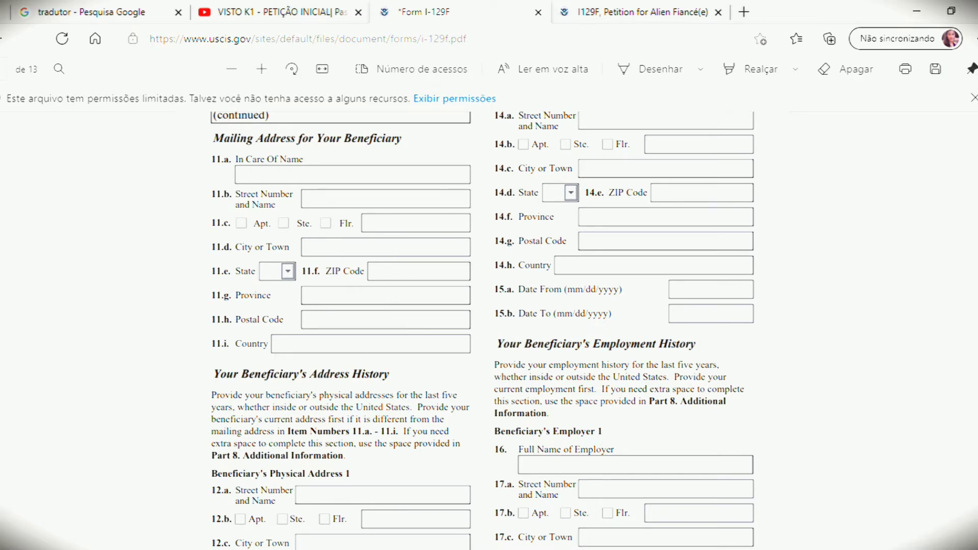
{"action": "scroll", "coordinate": [482, 331], "scroll_direction": "down", "scroll_amount": 3}
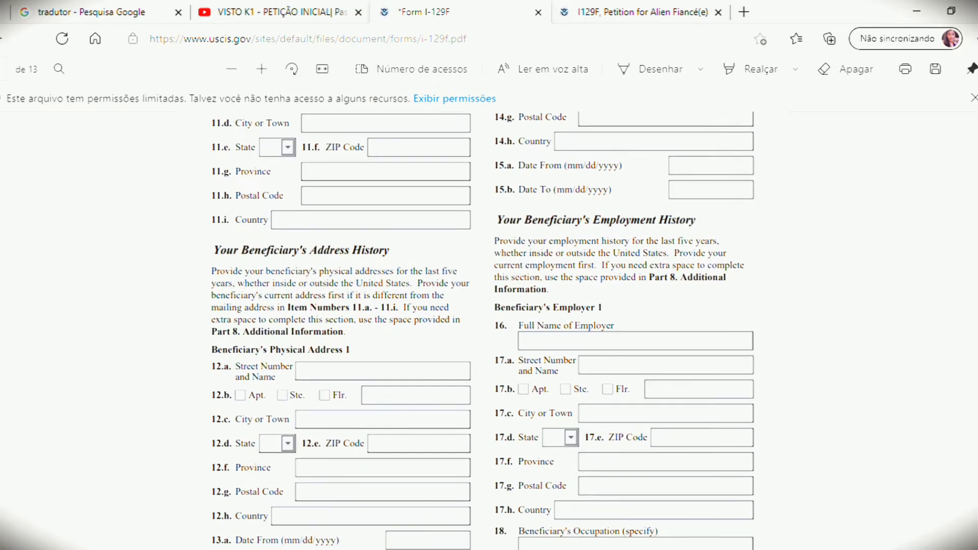
{"action": "scroll", "coordinate": [481, 331], "scroll_direction": "down", "scroll_amount": 2}
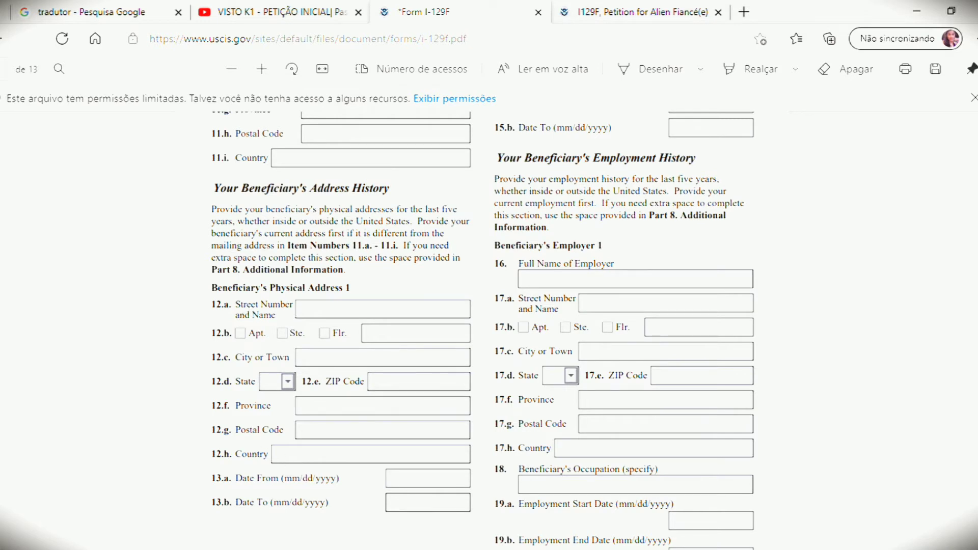
{"action": "scroll", "coordinate": [482, 331], "scroll_direction": "down", "scroll_amount": 4}
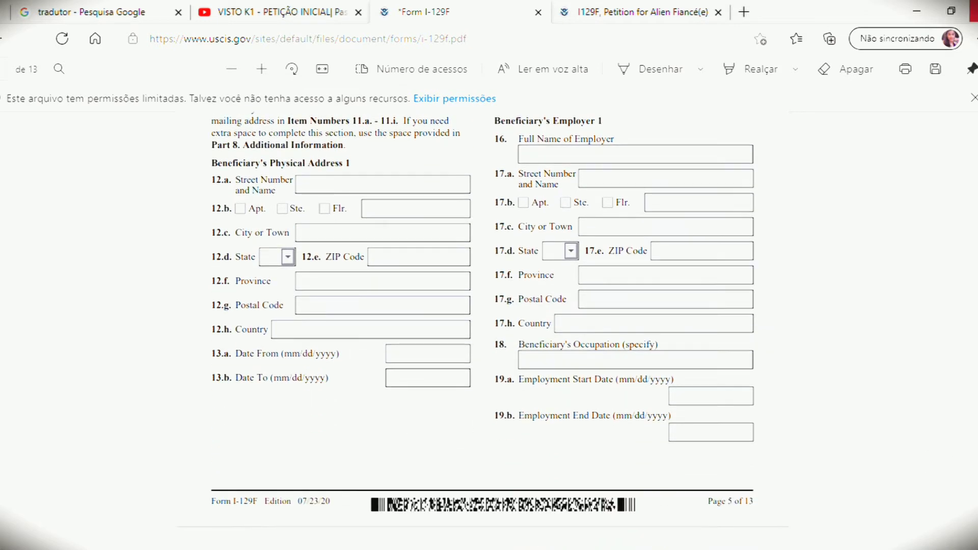
{"action": "scroll", "coordinate": [482, 331], "scroll_direction": "up", "scroll_amount": 8}
{"action": "scroll", "coordinate": [955, 534], "scroll_direction": "up", "scroll_amount": 8}
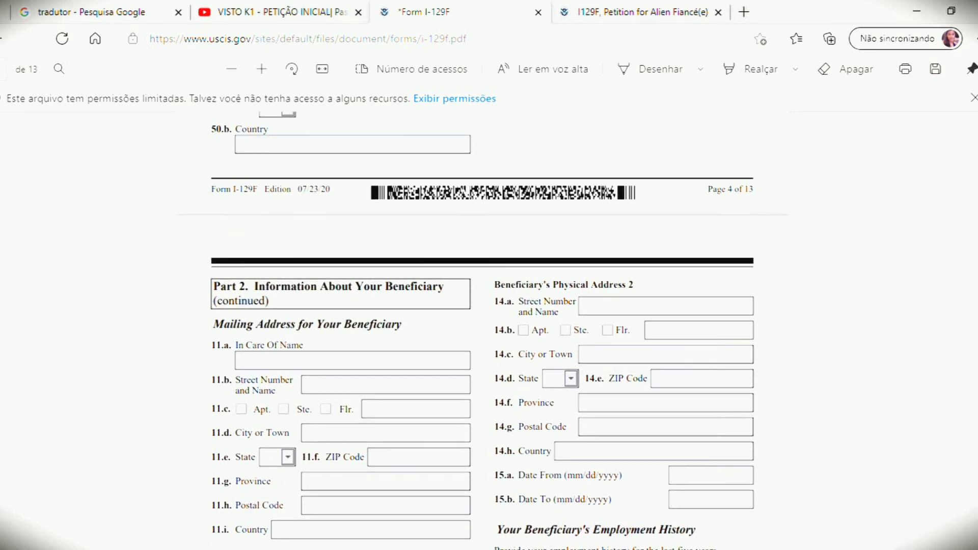
{"action": "scroll", "coordinate": [481, 331], "scroll_direction": "down", "scroll_amount": 10}
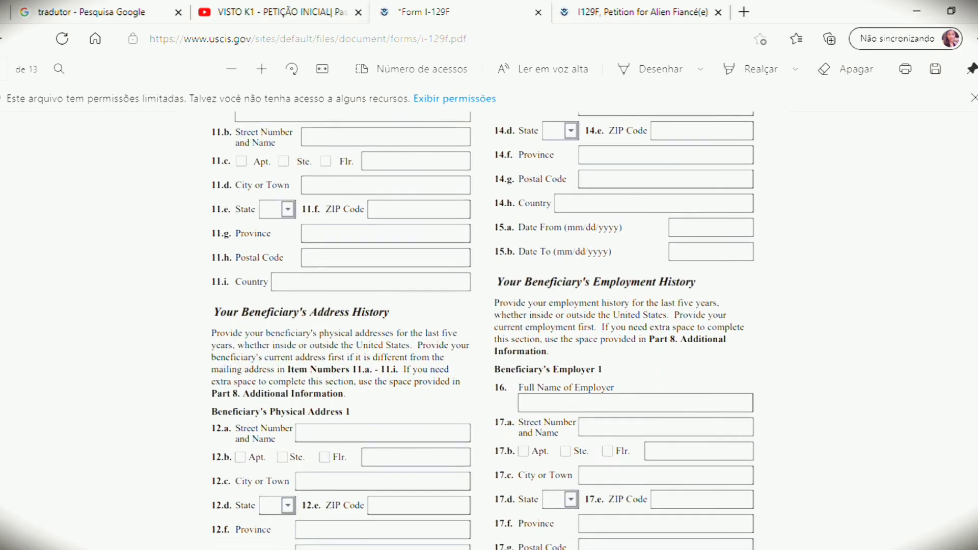
{"action": "scroll", "coordinate": [483, 330], "scroll_direction": "down", "scroll_amount": 2}
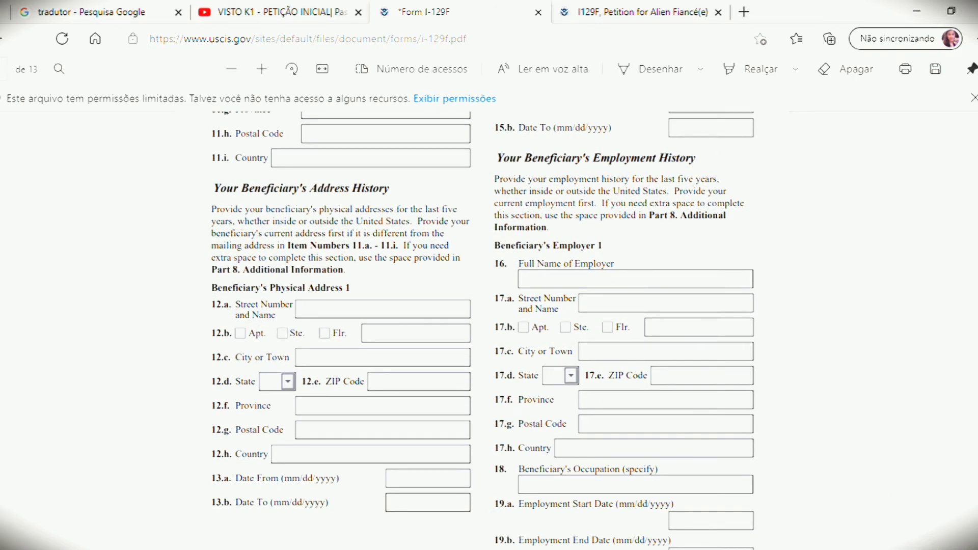
{"action": "scroll", "coordinate": [483, 312], "scroll_direction": "down", "scroll_amount": 2}
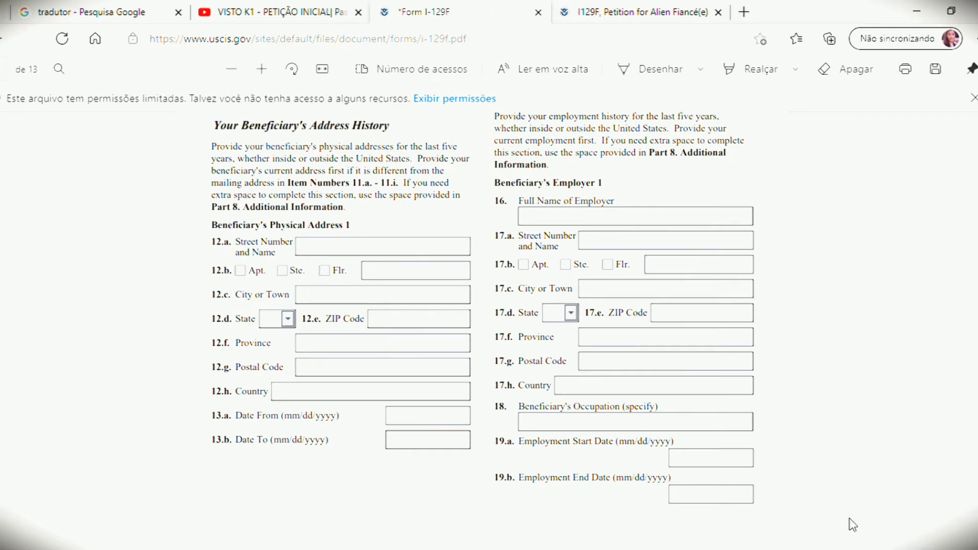
{"action": "left_click", "coordinate": [615, 429]}
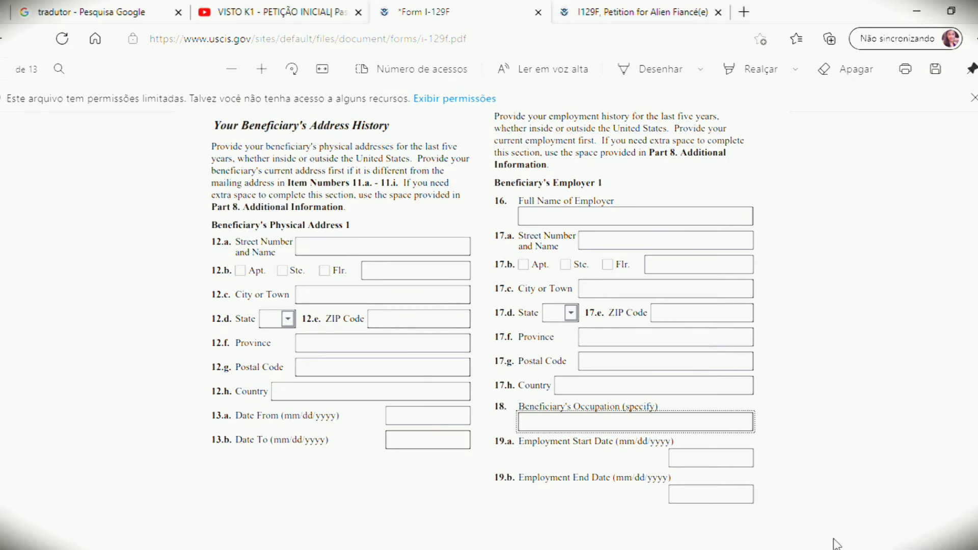
Step: Scroll down to page 6 showing the beneficiary's parents and previous spouse items
{"action": "scroll", "coordinate": [484, 323], "scroll_direction": "down", "scroll_amount": 4}
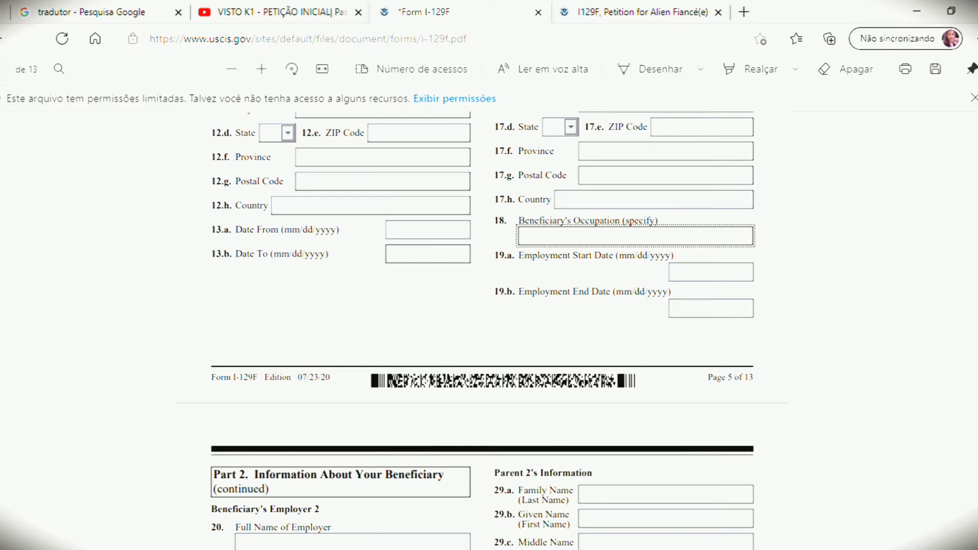
{"action": "scroll", "coordinate": [484, 323], "scroll_direction": "down", "scroll_amount": 1}
{"action": "scroll", "coordinate": [483, 324], "scroll_direction": "down", "scroll_amount": 4}
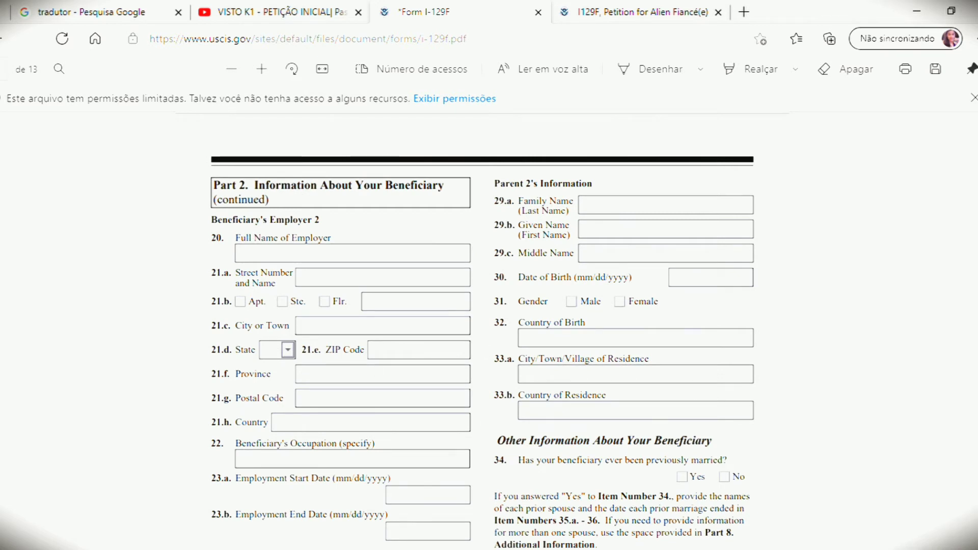
{"action": "scroll", "coordinate": [483, 331], "scroll_direction": "down", "scroll_amount": 1}
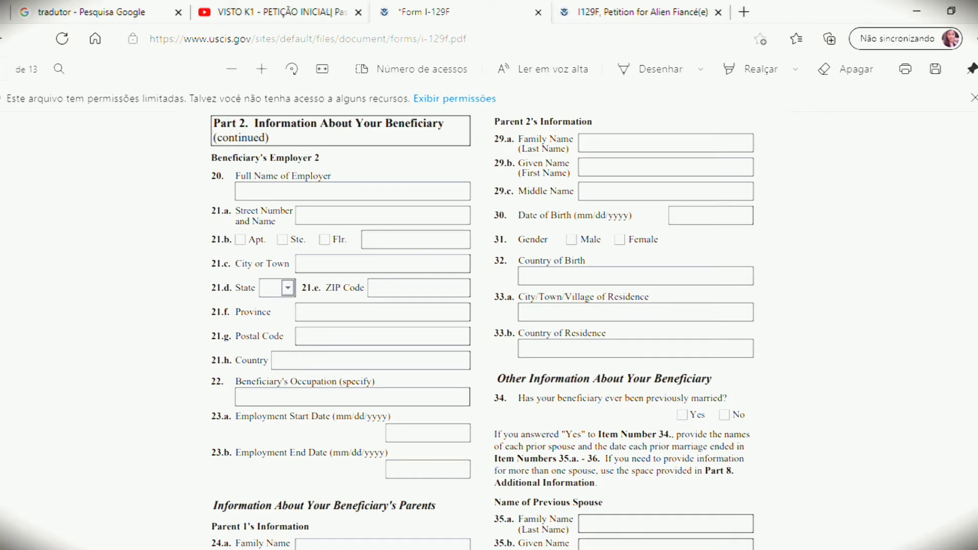
{"action": "scroll", "coordinate": [484, 331], "scroll_direction": "down", "scroll_amount": 1}
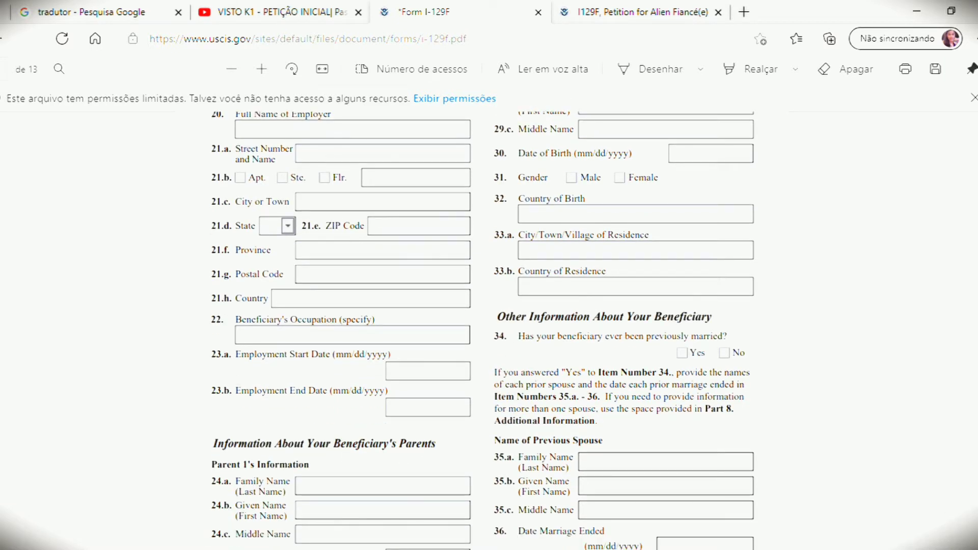
{"action": "scroll", "coordinate": [484, 331], "scroll_direction": "down", "scroll_amount": 4}
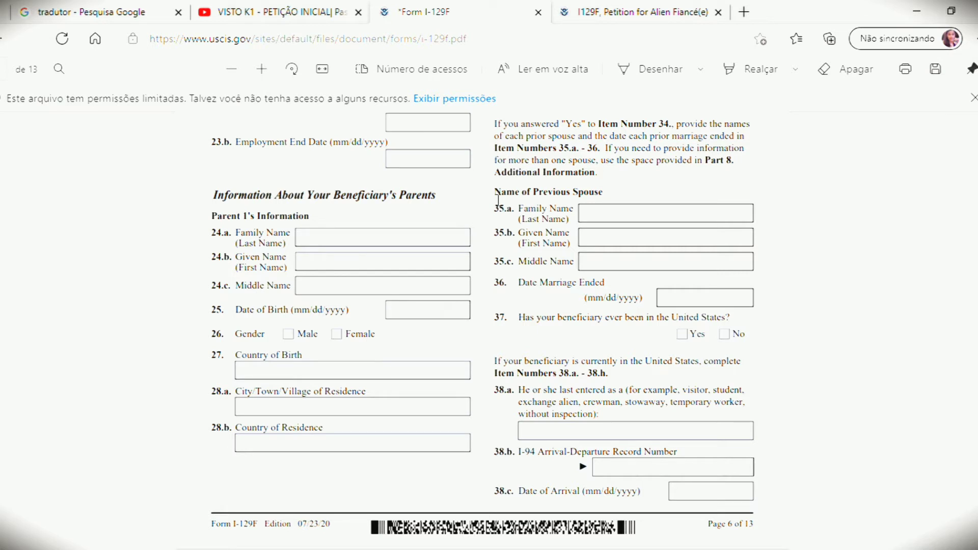
{"action": "left_click", "coordinate": [366, 242]}
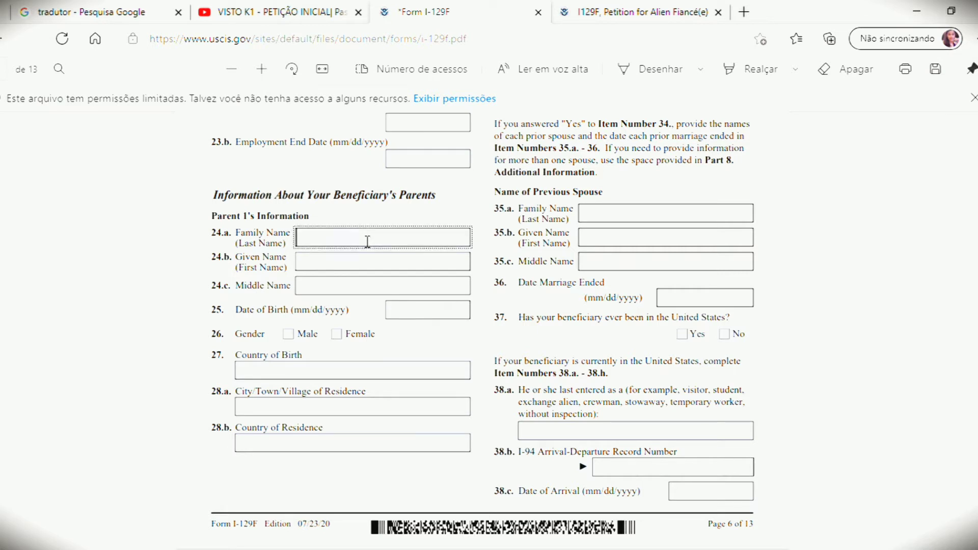
{"action": "left_click", "coordinate": [357, 265]}
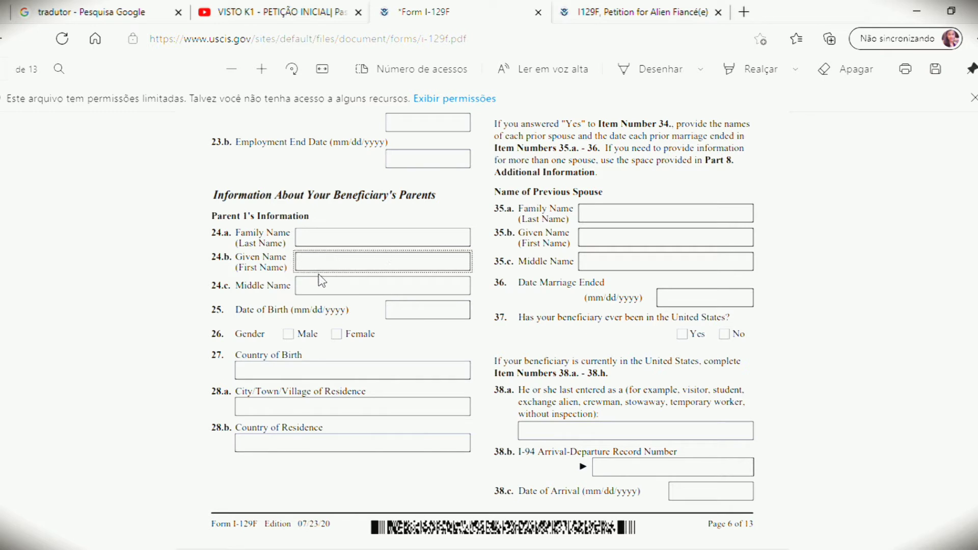
{"action": "left_click", "coordinate": [327, 289]}
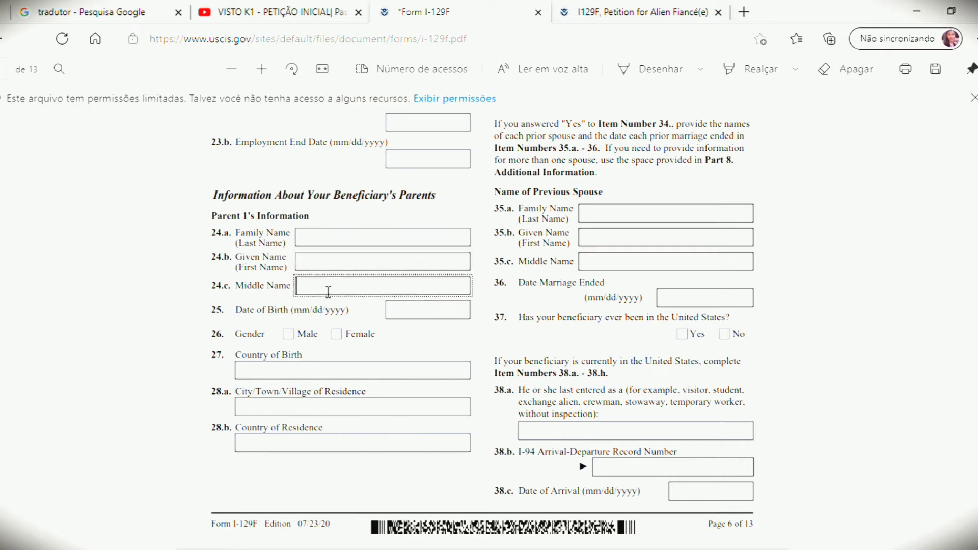
{"action": "left_click", "coordinate": [329, 262]}
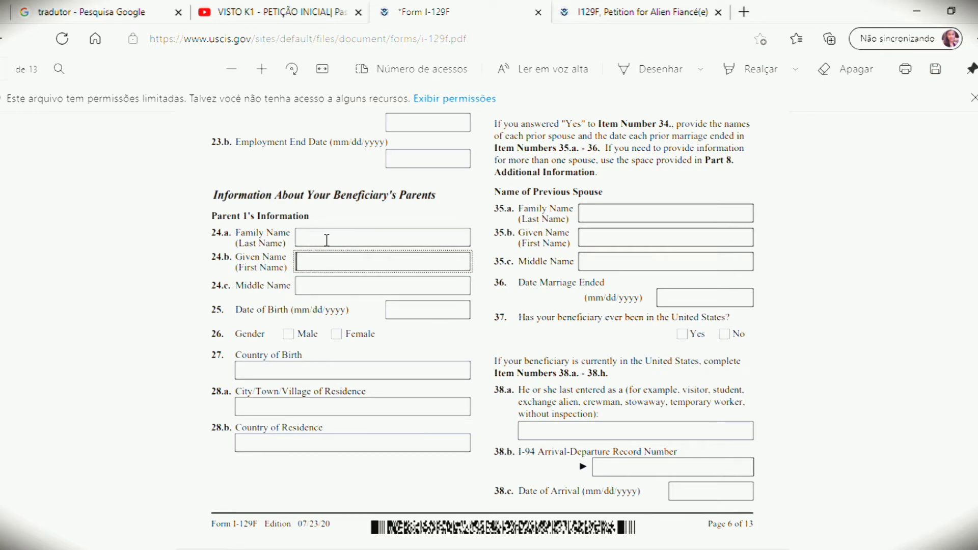
{"action": "left_click", "coordinate": [327, 239]}
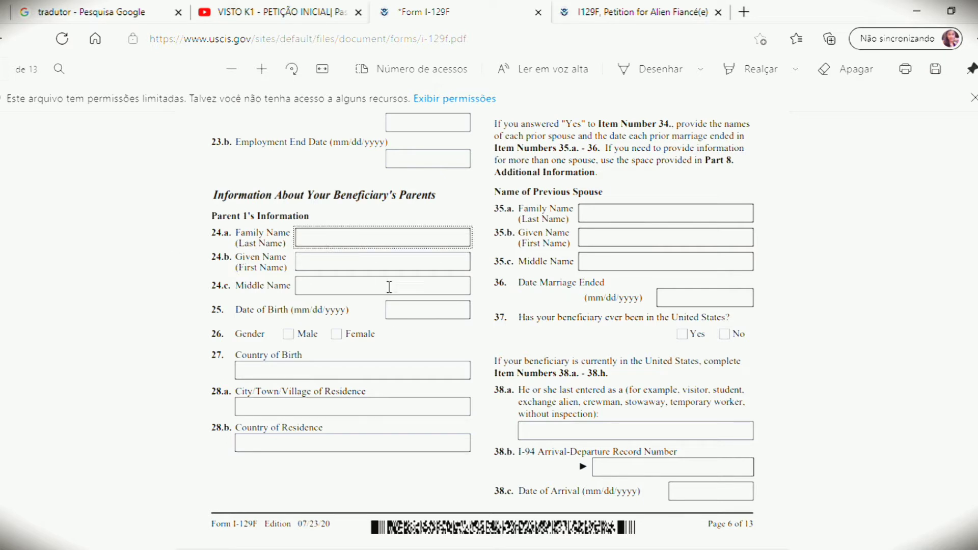
{"action": "left_click", "coordinate": [418, 313]}
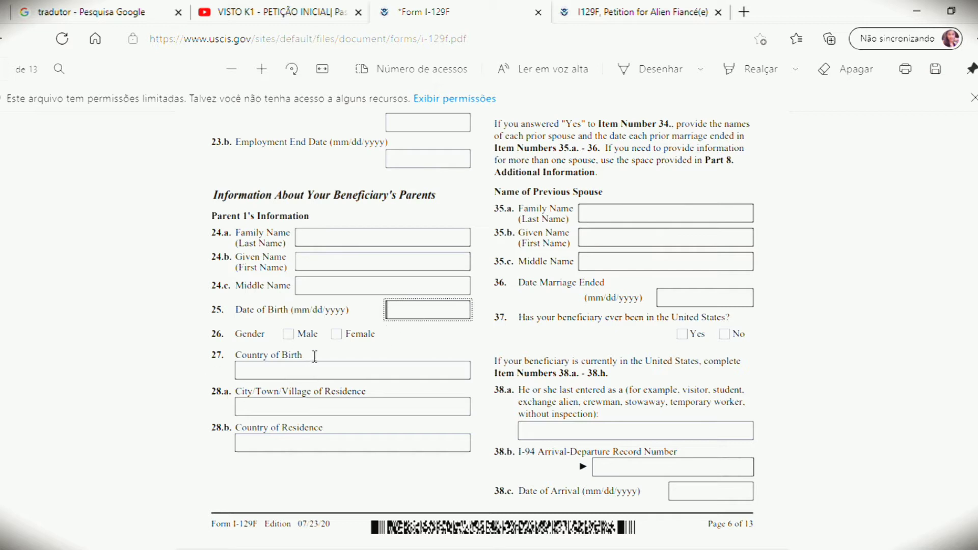
{"action": "left_click", "coordinate": [302, 377]}
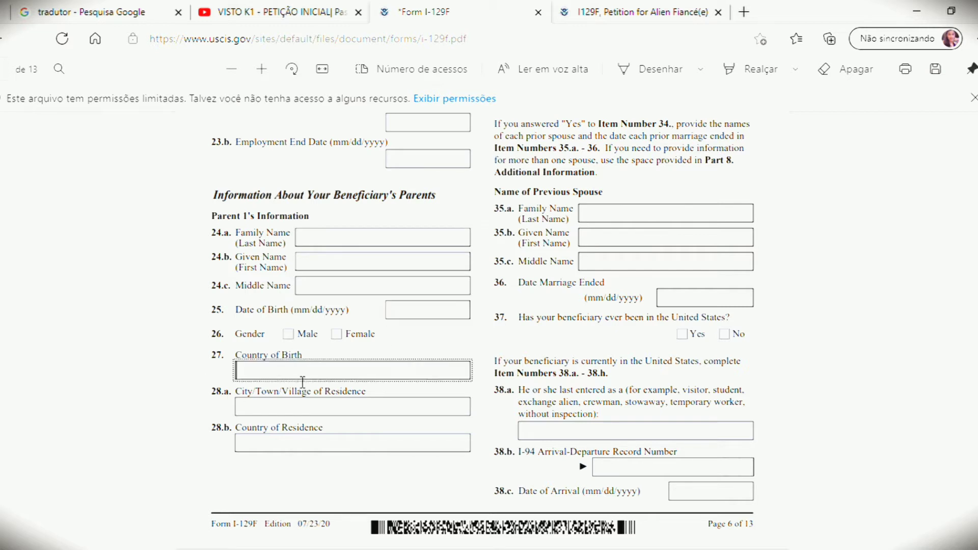
{"action": "left_click", "coordinate": [299, 427]}
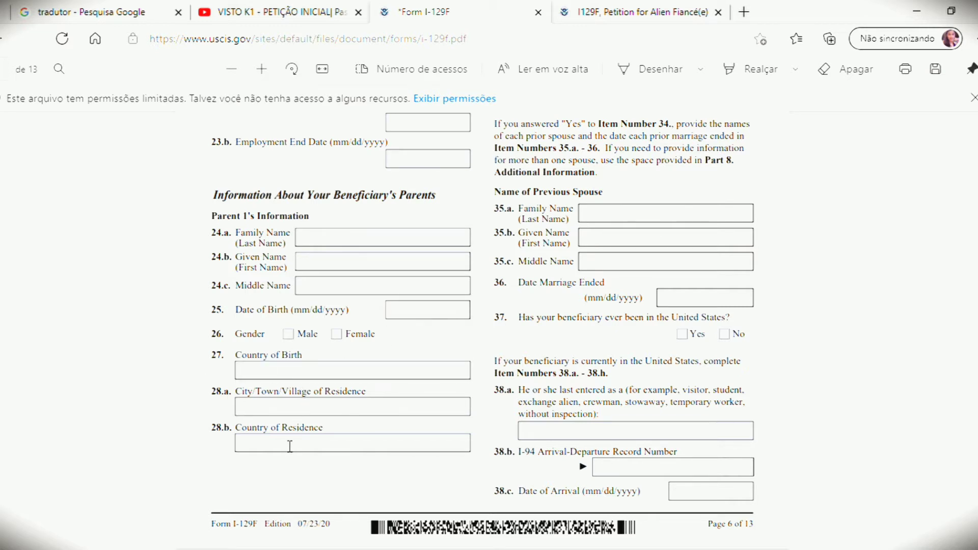
{"action": "left_click", "coordinate": [289, 446]}
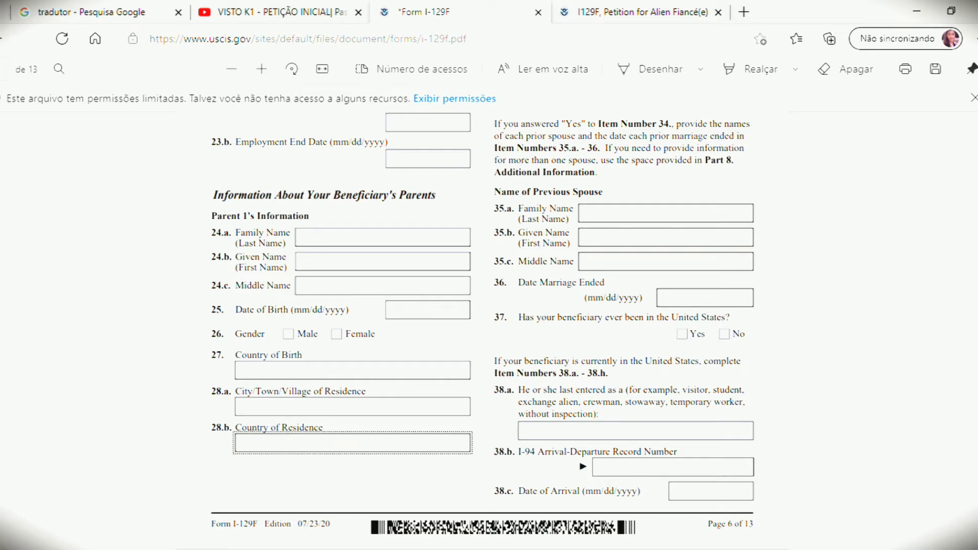
Step: Tab into field 28.b and go to the page 6 footer, bringing item 37 into view
{"action": "scroll", "coordinate": [482, 331], "scroll_direction": "up", "scroll_amount": 6}
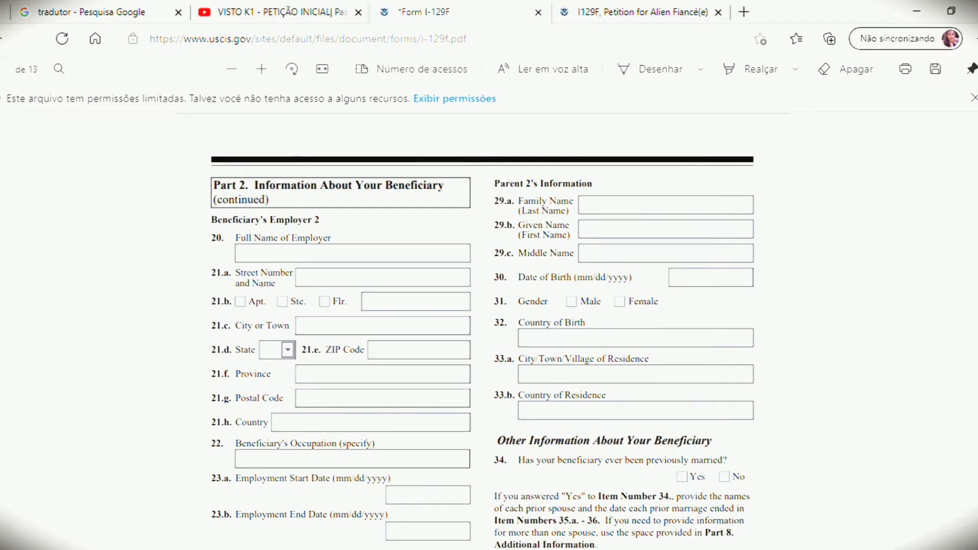
{"action": "scroll", "coordinate": [483, 331], "scroll_direction": "down", "scroll_amount": 3}
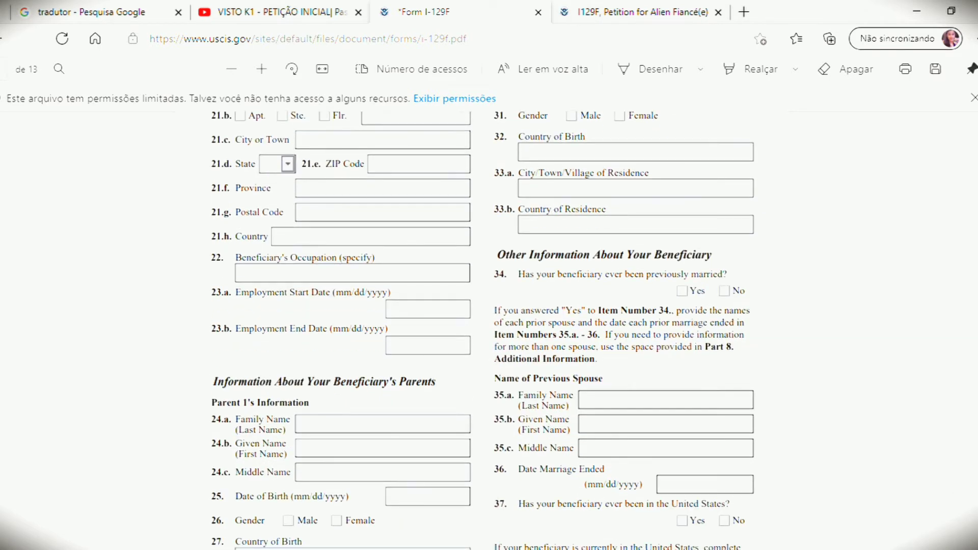
{"action": "scroll", "coordinate": [483, 331], "scroll_direction": "down", "scroll_amount": 1}
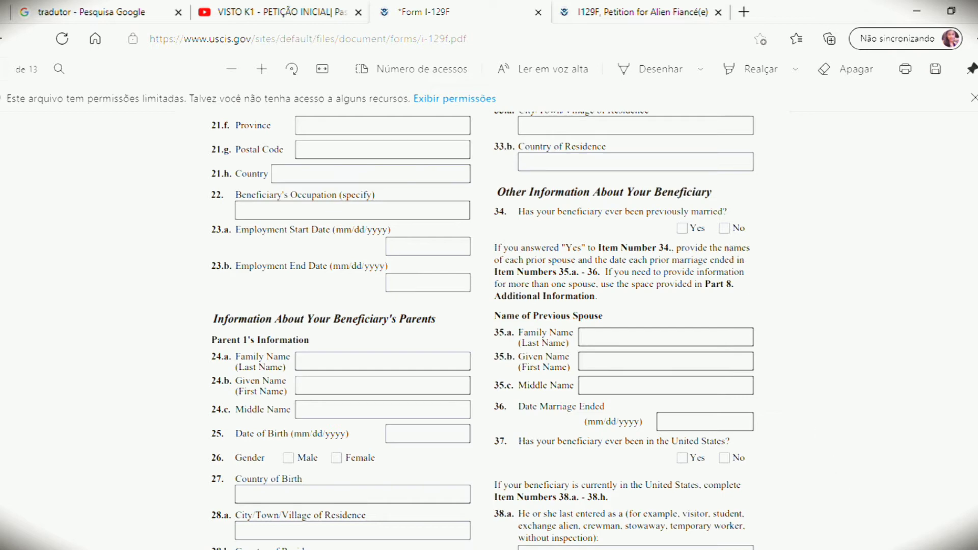
{"action": "key", "text": "Tab"}
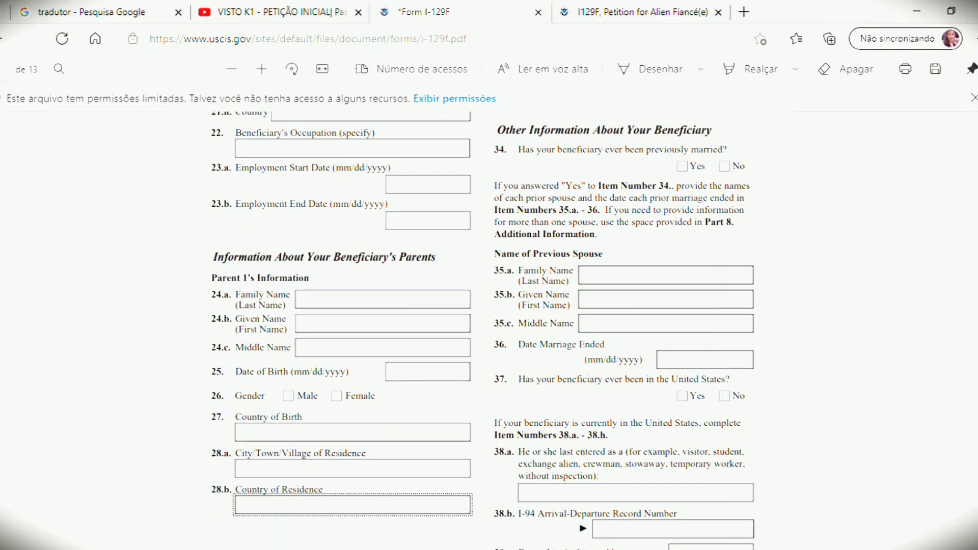
{"action": "scroll", "coordinate": [483, 326], "scroll_direction": "down", "scroll_amount": 1}
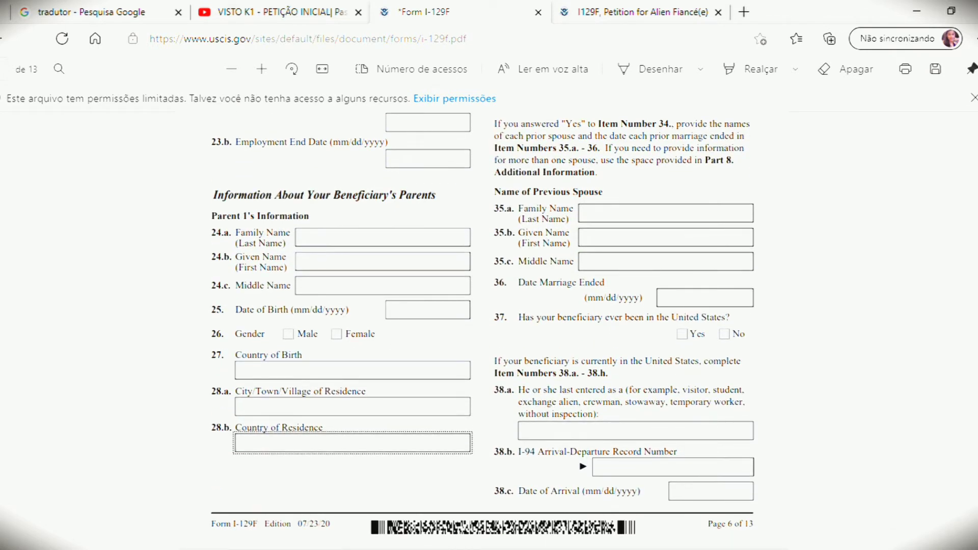
{"action": "scroll", "coordinate": [482, 326], "scroll_direction": "down", "scroll_amount": 1}
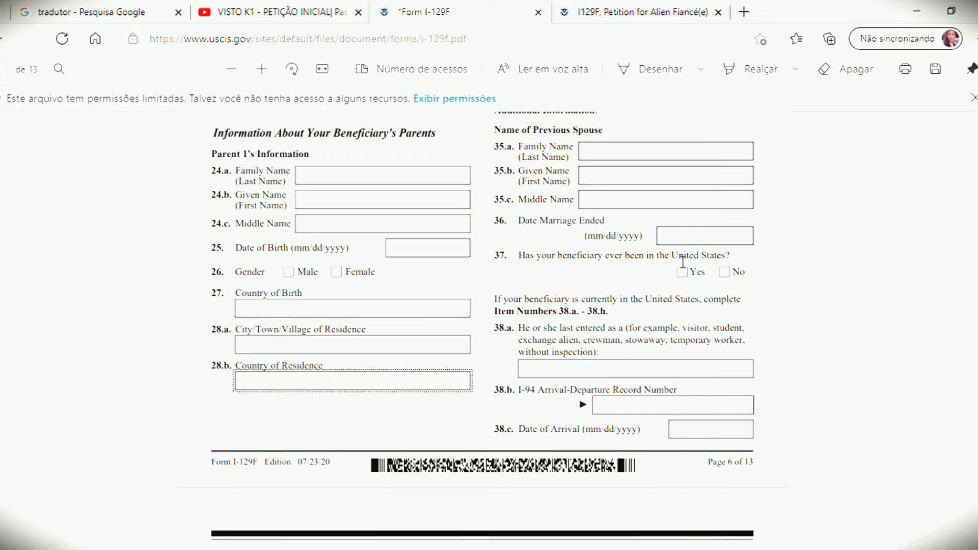
Step: Switch item 37 from No to Yes: the beneficiary has been in the United States
{"action": "left_click", "coordinate": [725, 273]}
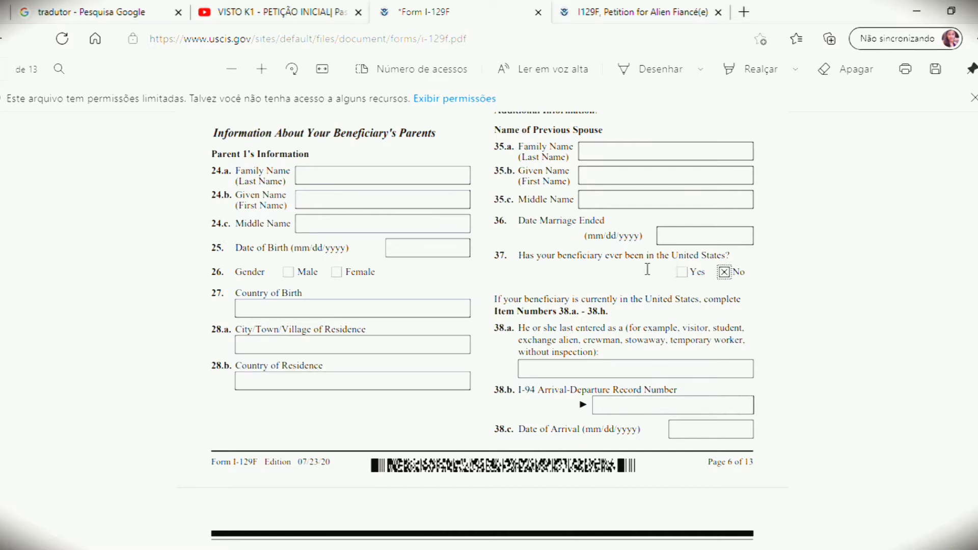
{"action": "left_click", "coordinate": [691, 268]}
{"action": "left_click", "coordinate": [687, 272]}
{"action": "left_click", "coordinate": [723, 274]}
Step: Leave 38.b I-94 number and 38.c arrival date blank and scroll to page 7
{"action": "left_click", "coordinate": [630, 408]}
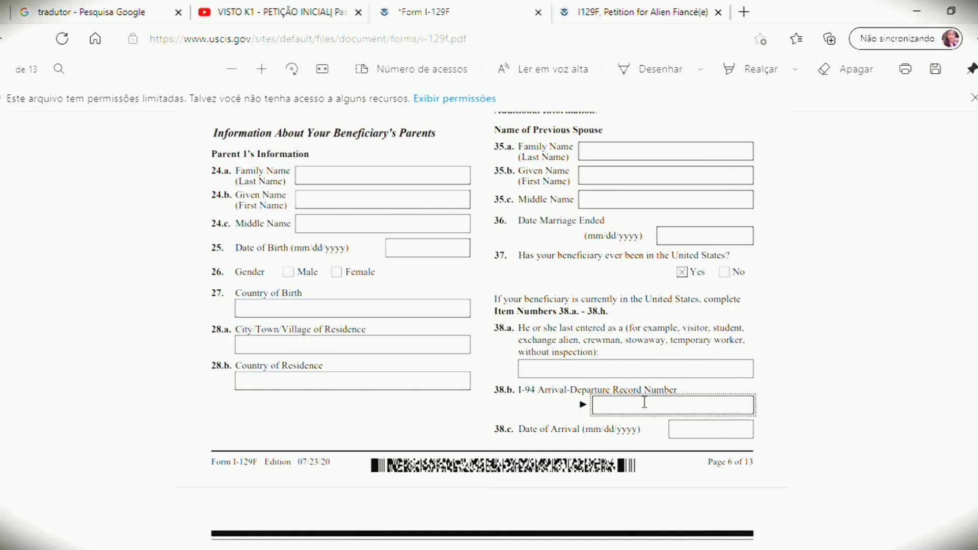
{"action": "left_click", "coordinate": [709, 436]}
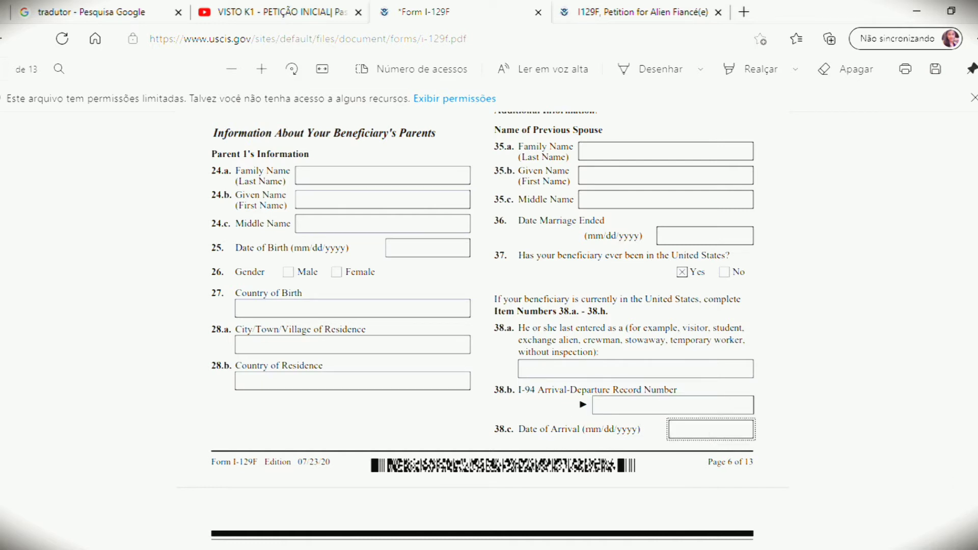
{"action": "scroll", "coordinate": [709, 430], "scroll_direction": "down", "scroll_amount": 2}
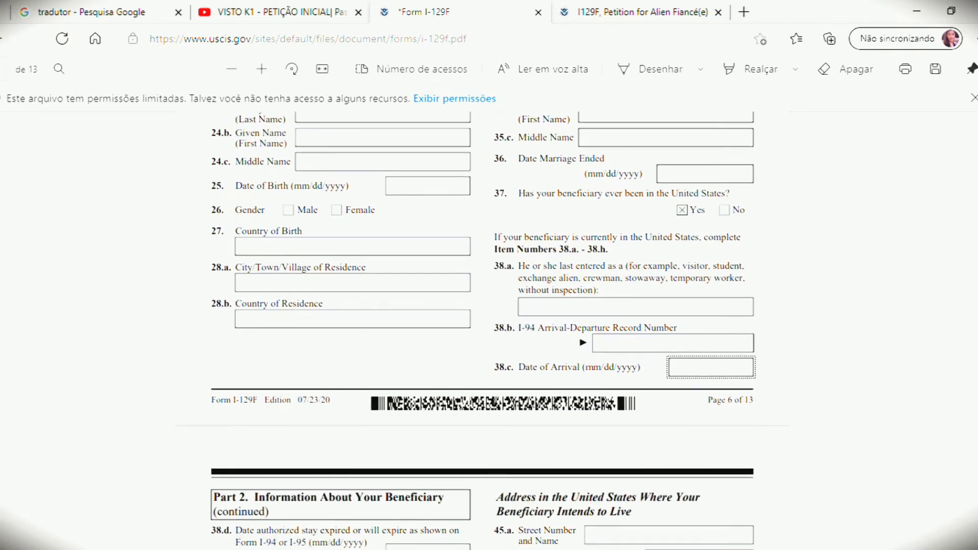
{"action": "scroll", "coordinate": [709, 430], "scroll_direction": "down", "scroll_amount": 2}
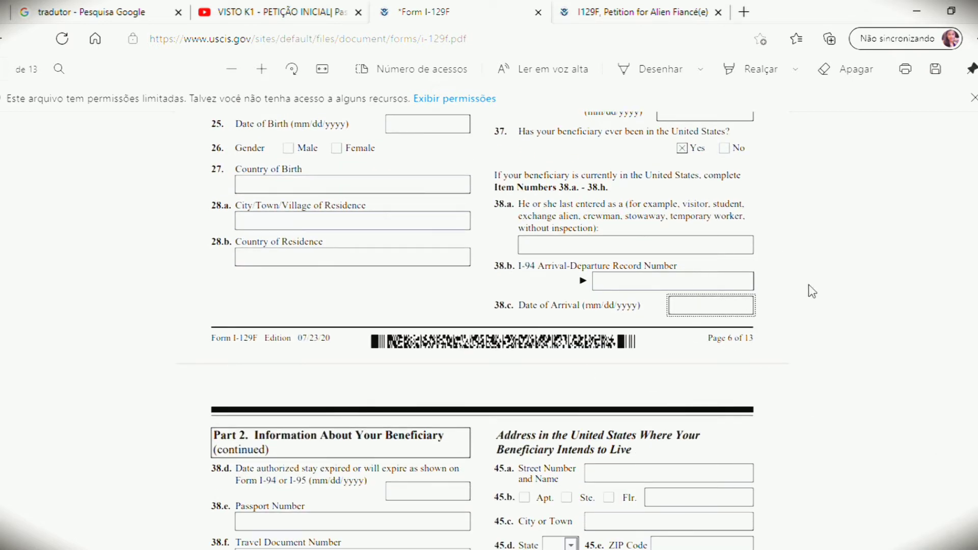
{"action": "scroll", "coordinate": [481, 330], "scroll_direction": "down", "scroll_amount": 8}
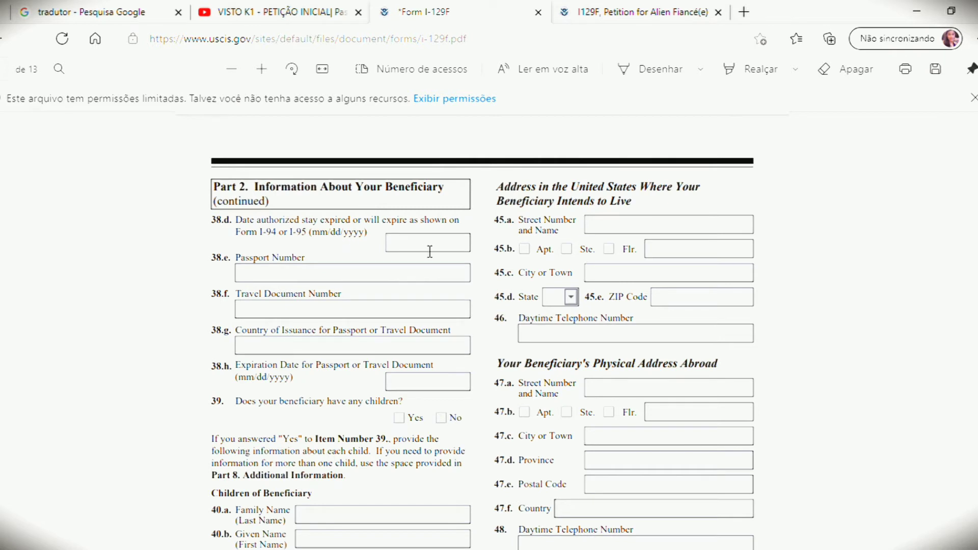
Step: Skip passport fields 38.d–38.h blank and answer Yes to item 39 about children
{"action": "left_click", "coordinate": [402, 247]}
{"action": "left_click", "coordinate": [291, 278]}
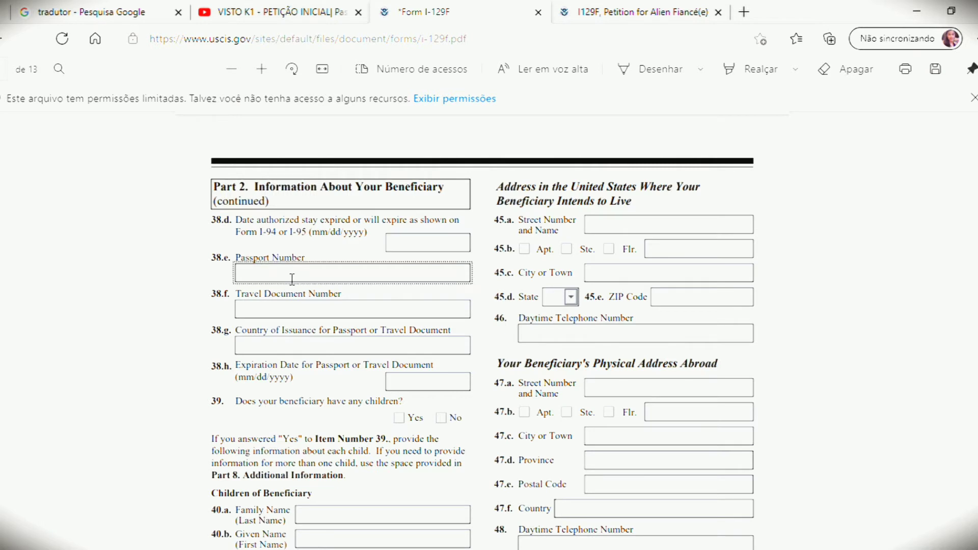
{"action": "left_click", "coordinate": [291, 310]}
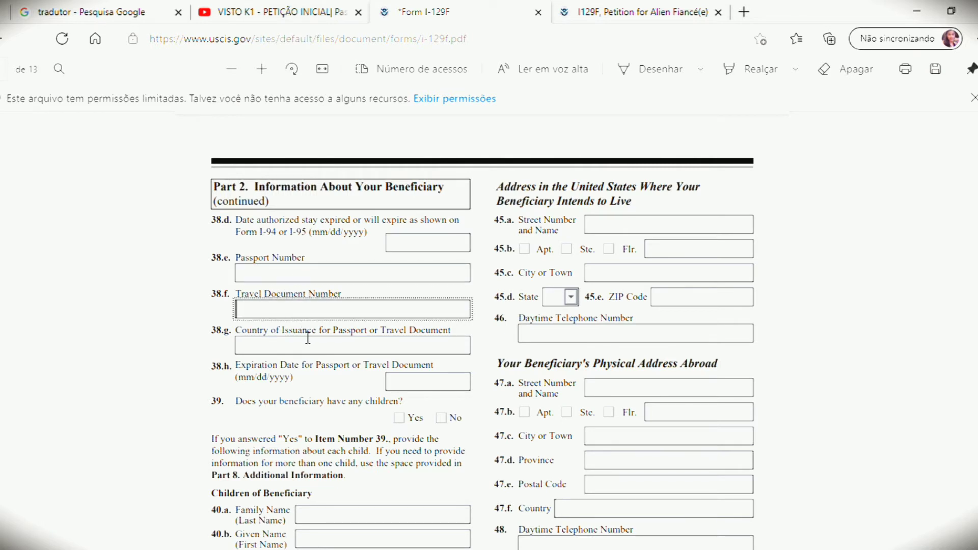
{"action": "left_click", "coordinate": [309, 353]}
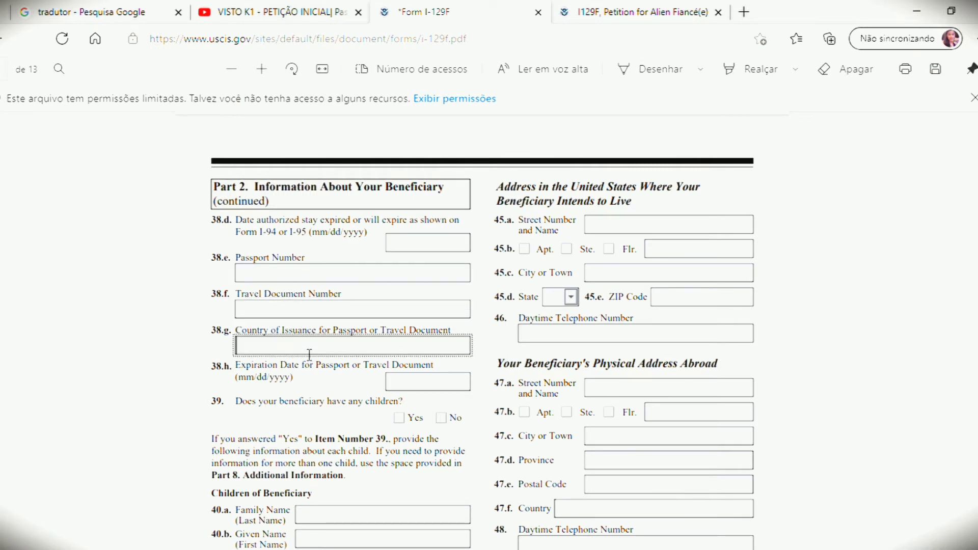
{"action": "left_click", "coordinate": [425, 382]}
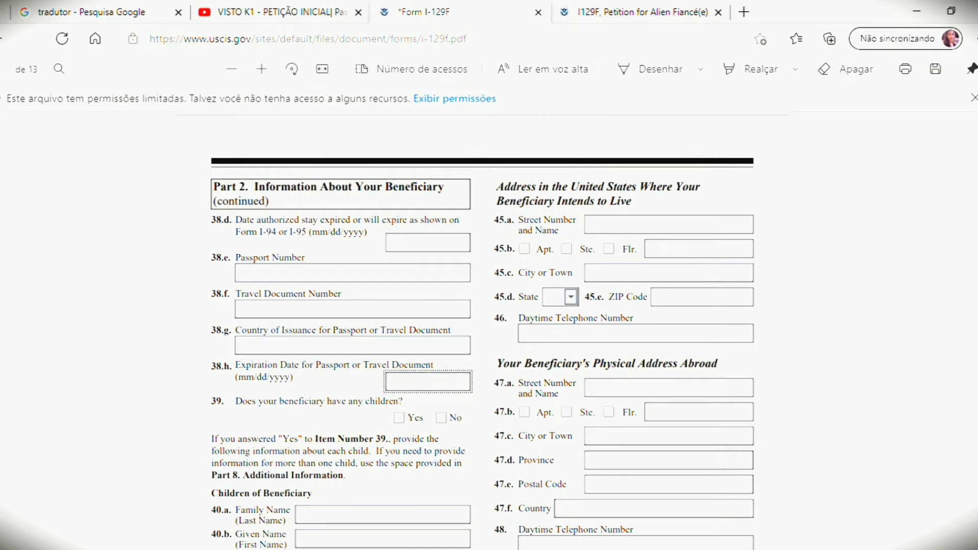
{"action": "scroll", "coordinate": [482, 331], "scroll_direction": "down", "scroll_amount": 1}
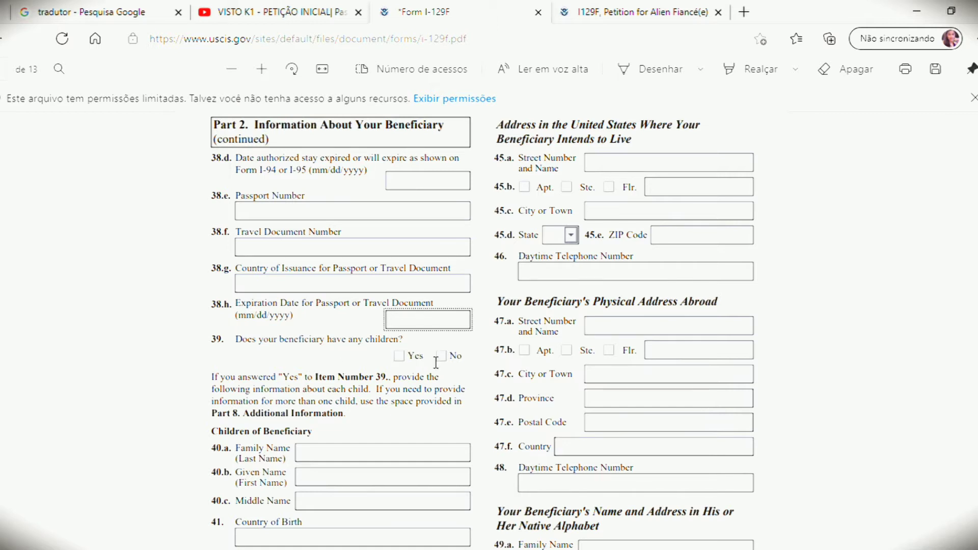
{"action": "left_click", "coordinate": [399, 355]}
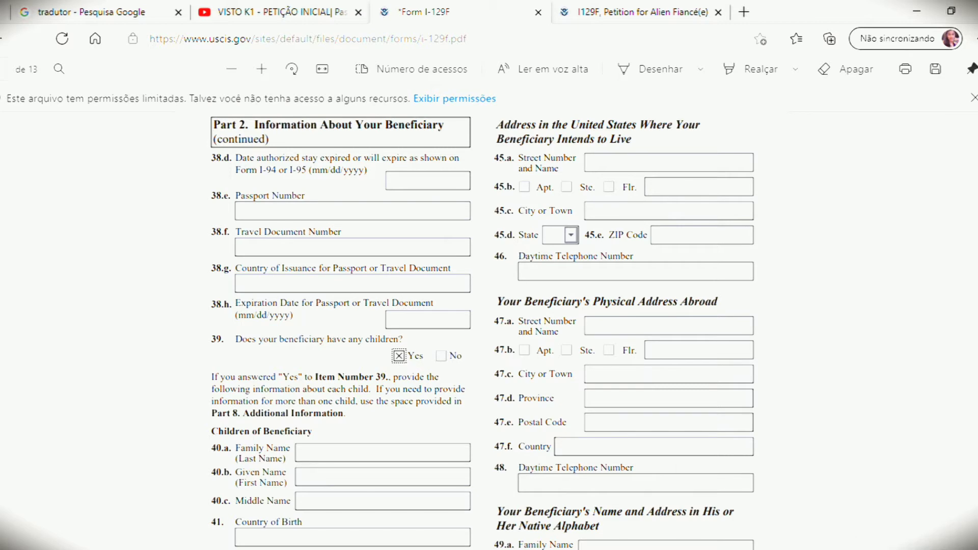
Step: Leave the child's fields 40.a–42 blank and answer No to item 43
{"action": "scroll", "coordinate": [481, 326], "scroll_direction": "down", "scroll_amount": 3}
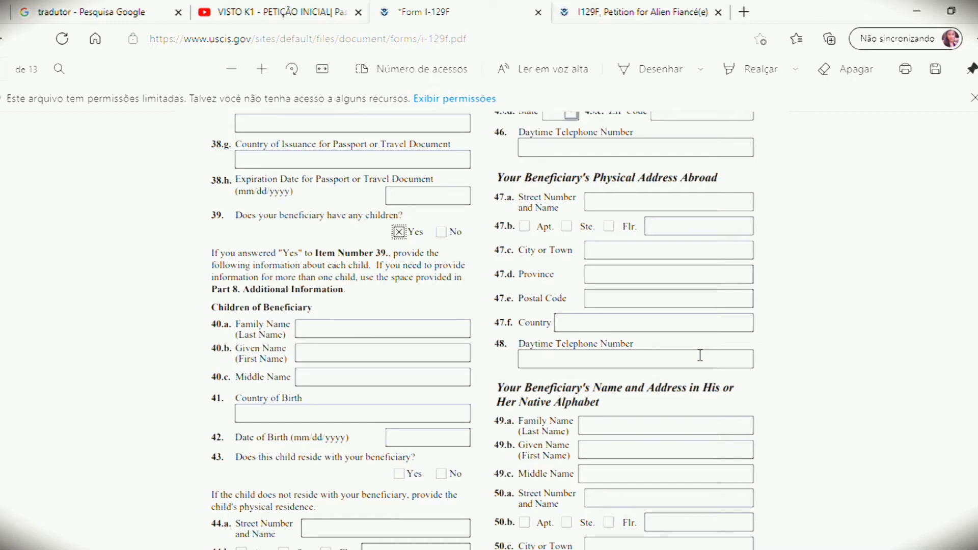
{"action": "scroll", "coordinate": [482, 326], "scroll_direction": "down", "scroll_amount": 3}
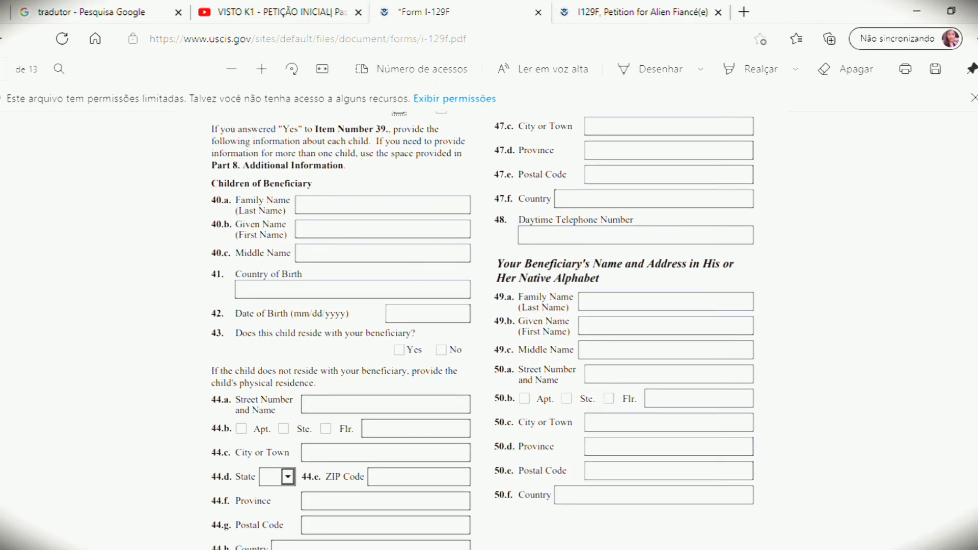
{"action": "left_click", "coordinate": [328, 211]}
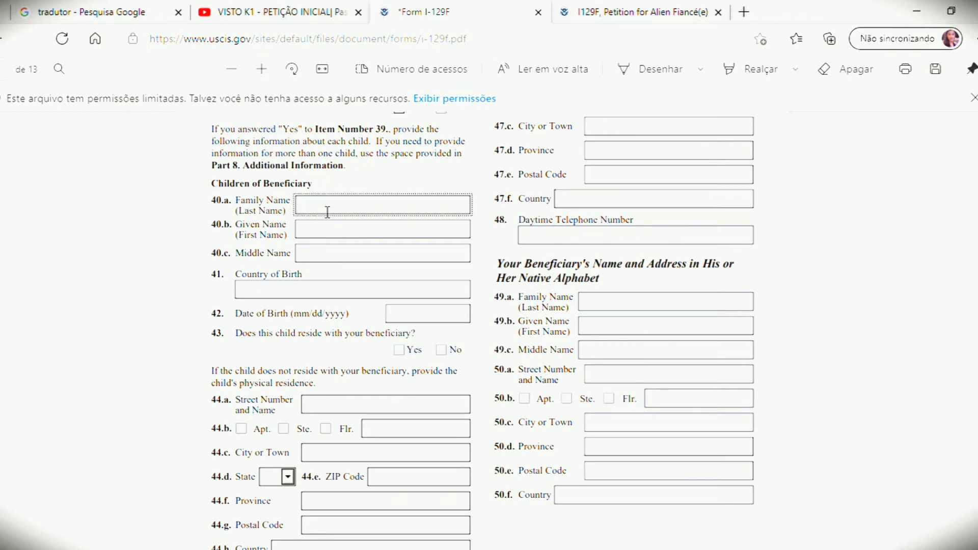
{"action": "left_click", "coordinate": [359, 231]}
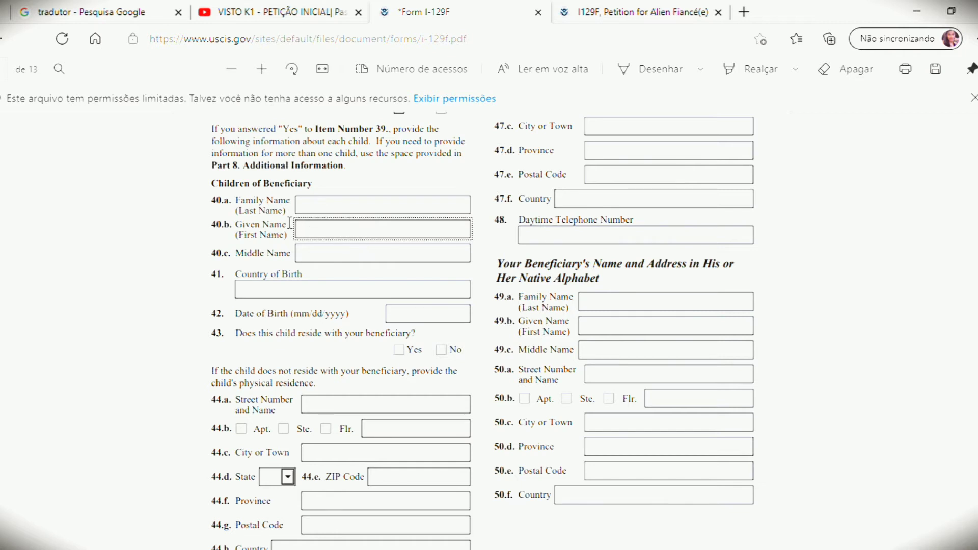
{"action": "left_click", "coordinate": [295, 292]}
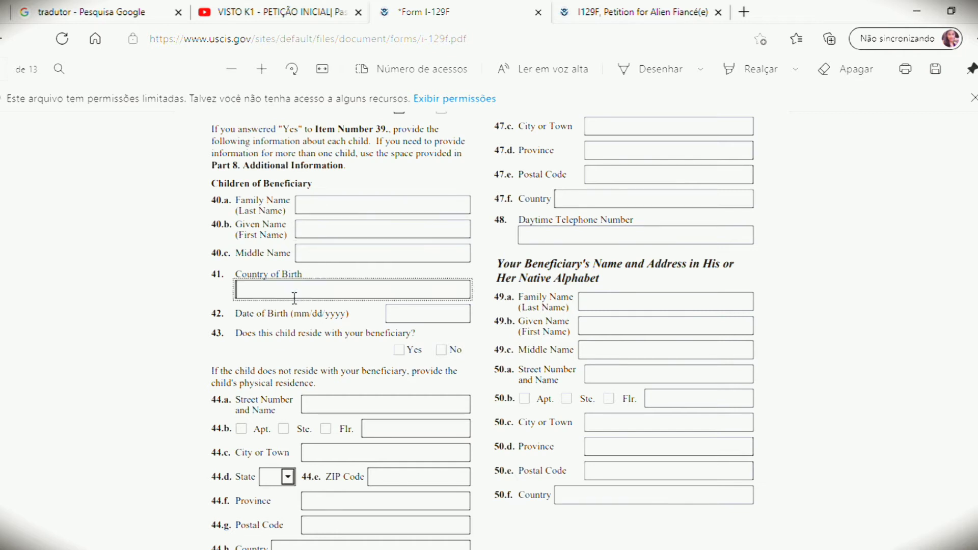
{"action": "left_click", "coordinate": [408, 313]}
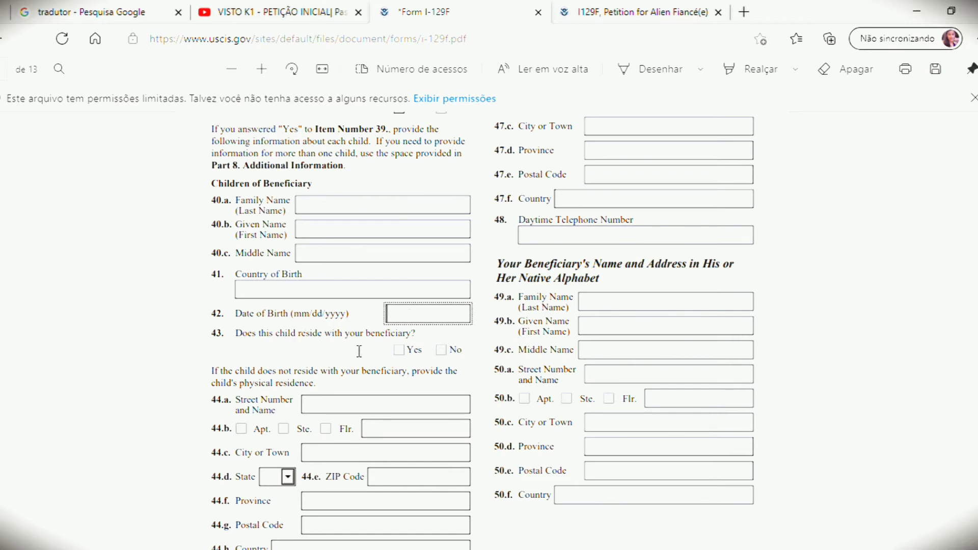
{"action": "left_click", "coordinate": [445, 351]}
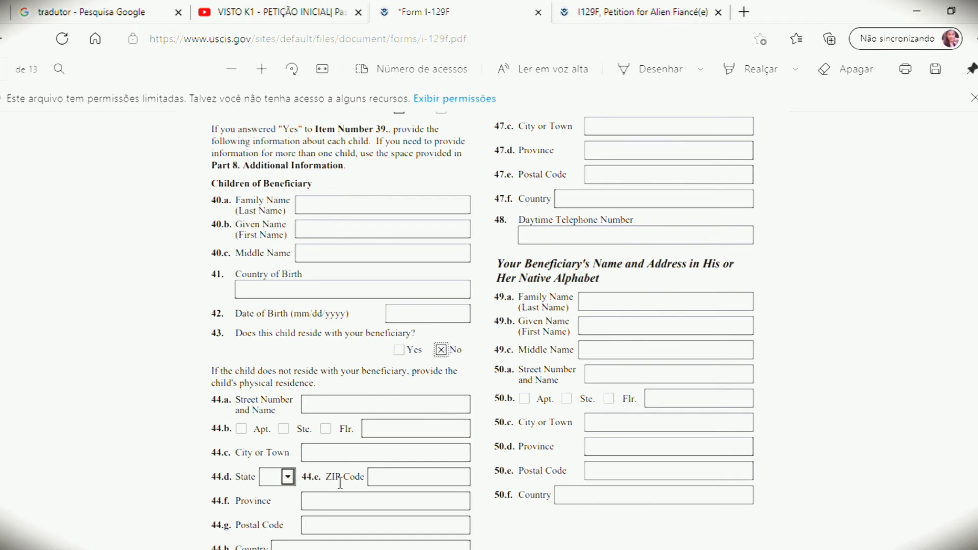
{"action": "scroll", "coordinate": [344, 379], "scroll_direction": "down", "scroll_amount": 3}
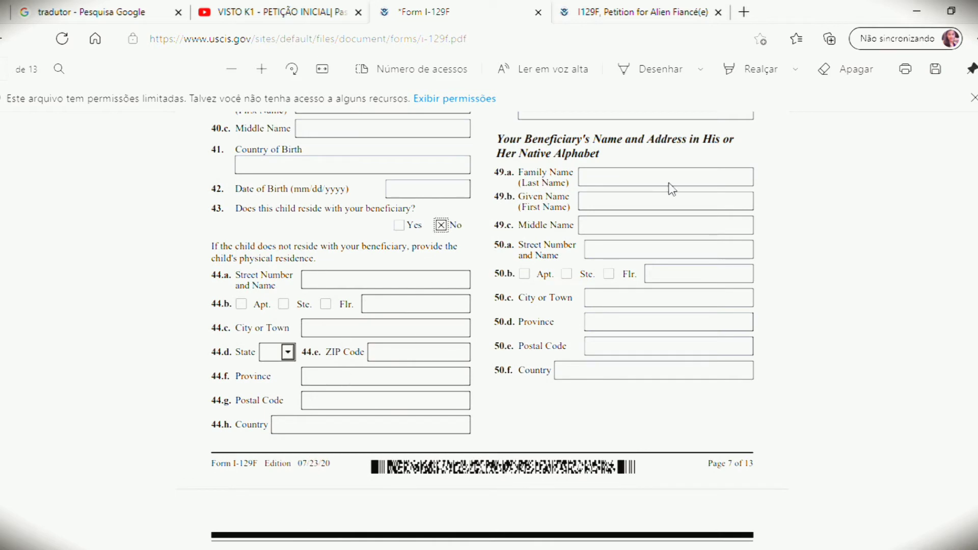
Step: Enter the country code +55 in item 48, Daytime Telephone Number
{"action": "scroll", "coordinate": [482, 331], "scroll_direction": "up", "scroll_amount": 10}
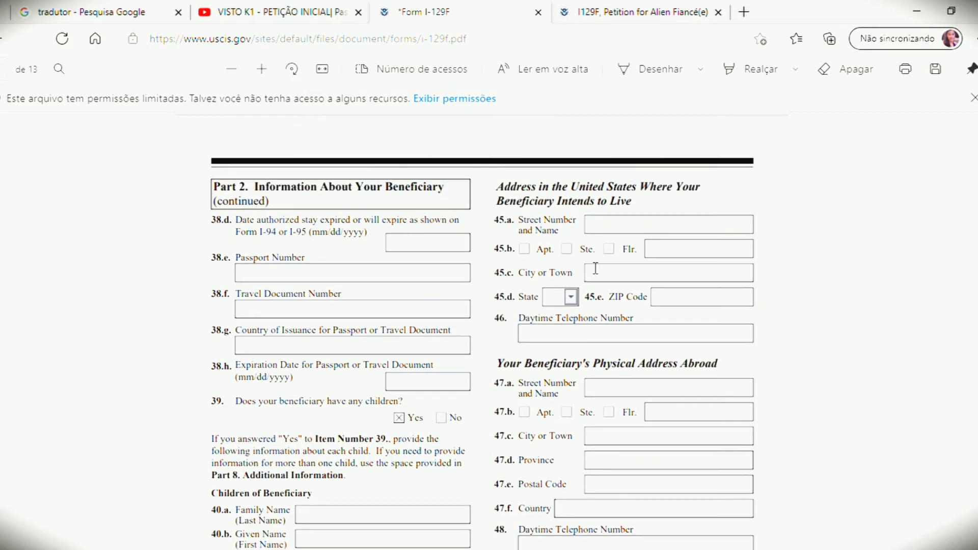
{"action": "left_click", "coordinate": [615, 230]}
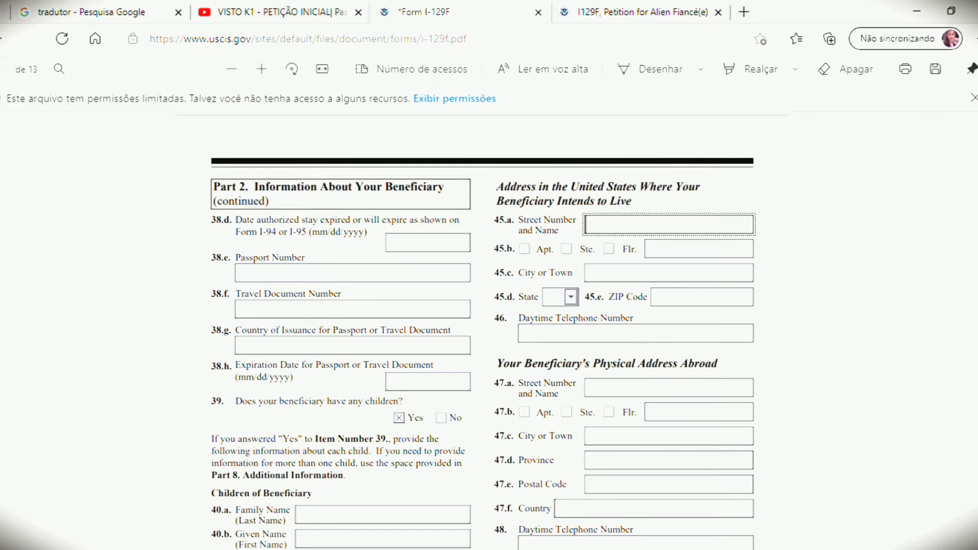
{"action": "scroll", "coordinate": [546, 342], "scroll_direction": "down", "scroll_amount": 1}
{"action": "scroll", "coordinate": [687, 271], "scroll_direction": "down", "scroll_amount": 2}
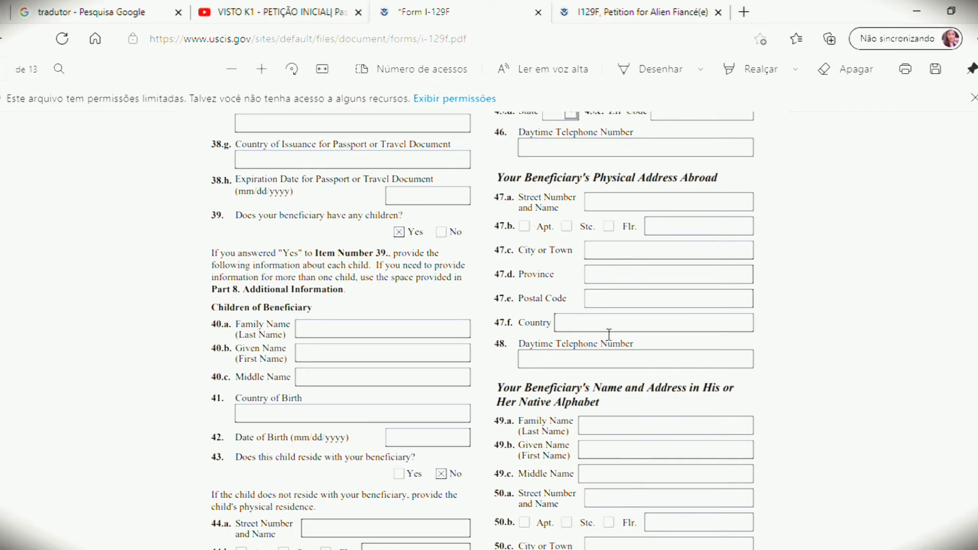
{"action": "left_click", "coordinate": [545, 366]}
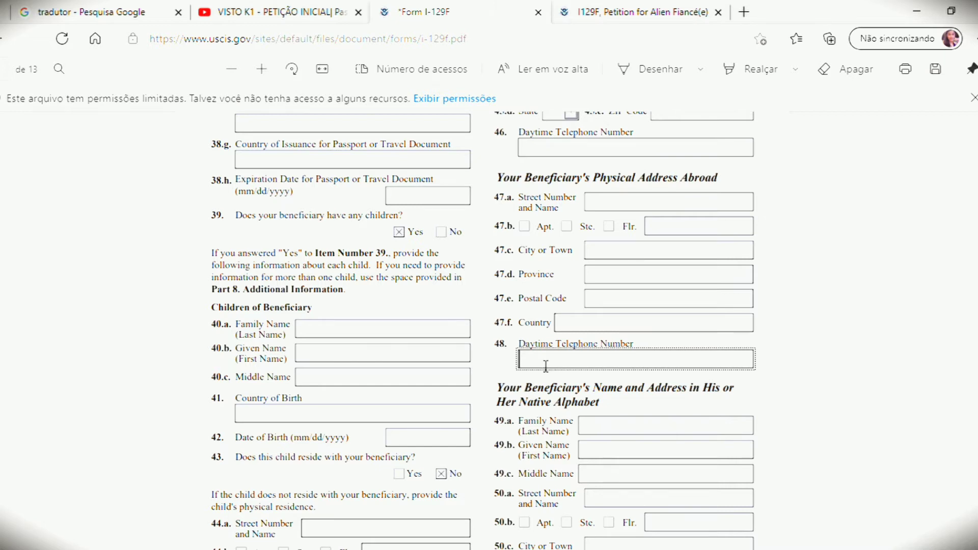
{"action": "type", "text": "="}
{"action": "key", "text": "BackSpace"}
{"action": "type", "text": "+55 81"}
{"action": "key", "text": "BackSpace"}
{"action": "key", "text": "BackSpace"}
{"action": "key", "text": "BackSpace"}
Step: Check field 49.a, then return to item 48 and go back up the form
{"action": "scroll", "coordinate": [483, 331], "scroll_direction": "down", "scroll_amount": 3}
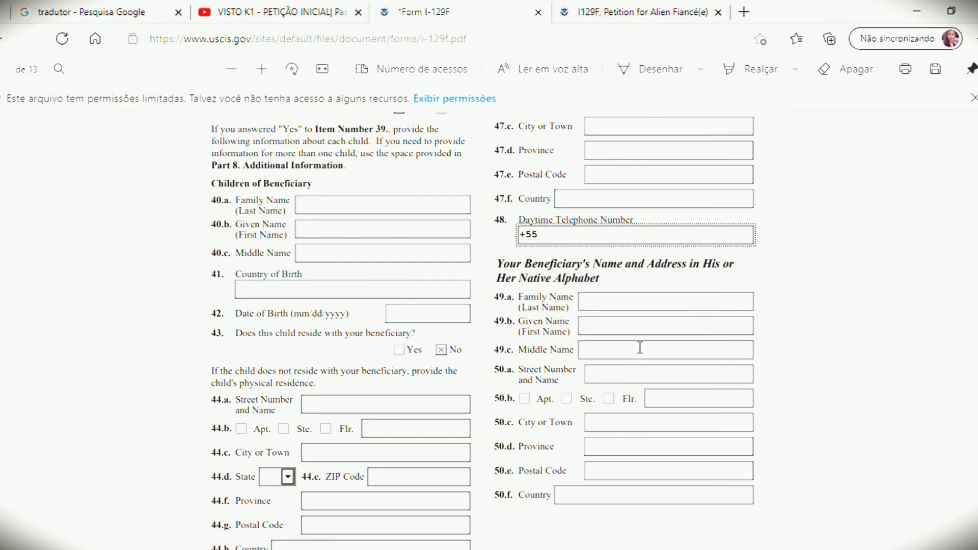
{"action": "left_click", "coordinate": [622, 306]}
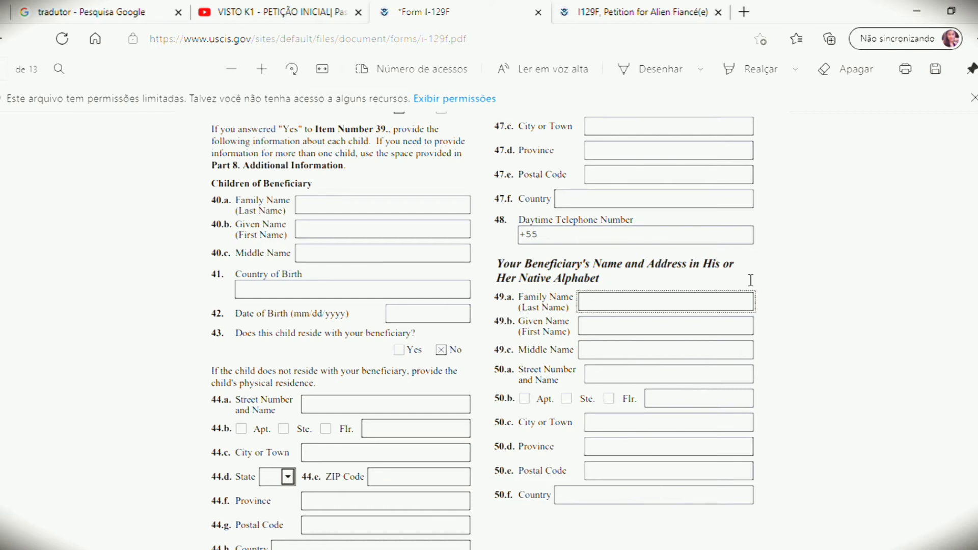
{"action": "left_click", "coordinate": [602, 240]}
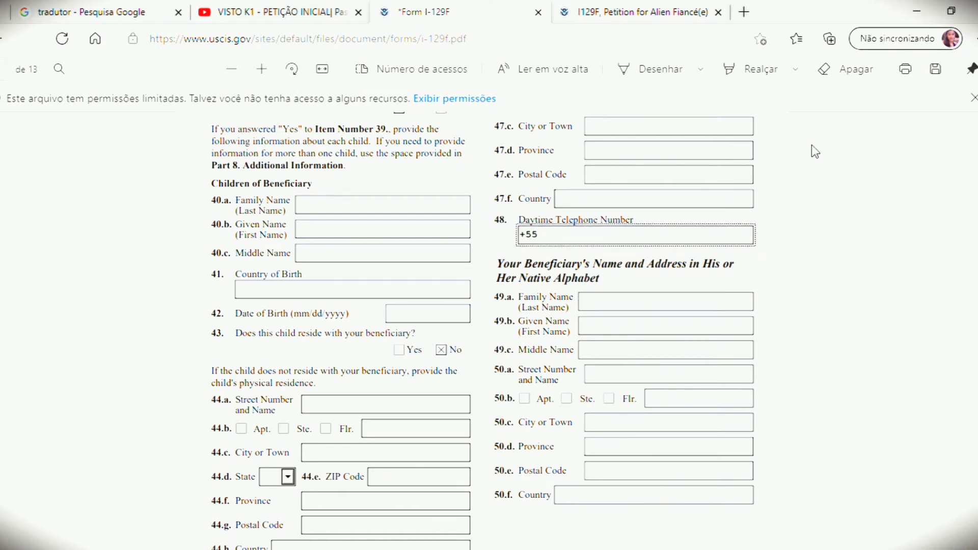
{"action": "scroll", "coordinate": [652, 295], "scroll_direction": "up", "scroll_amount": 3}
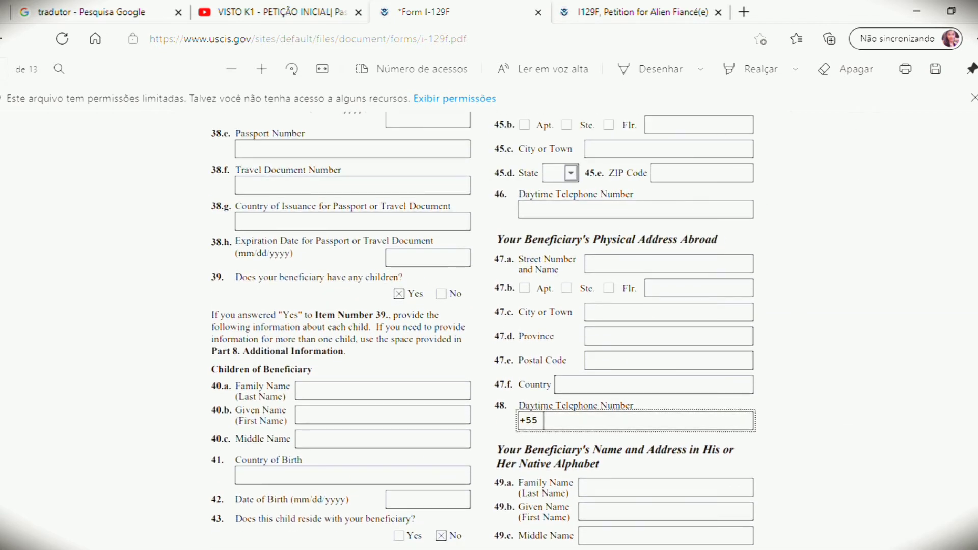
Step: Answer No to item 51, fiancé(e) related, and Yes to item 53, met in person
{"action": "scroll", "coordinate": [831, 333], "scroll_direction": "down", "scroll_amount": 3}
{"action": "scroll", "coordinate": [481, 326], "scroll_direction": "down", "scroll_amount": 5}
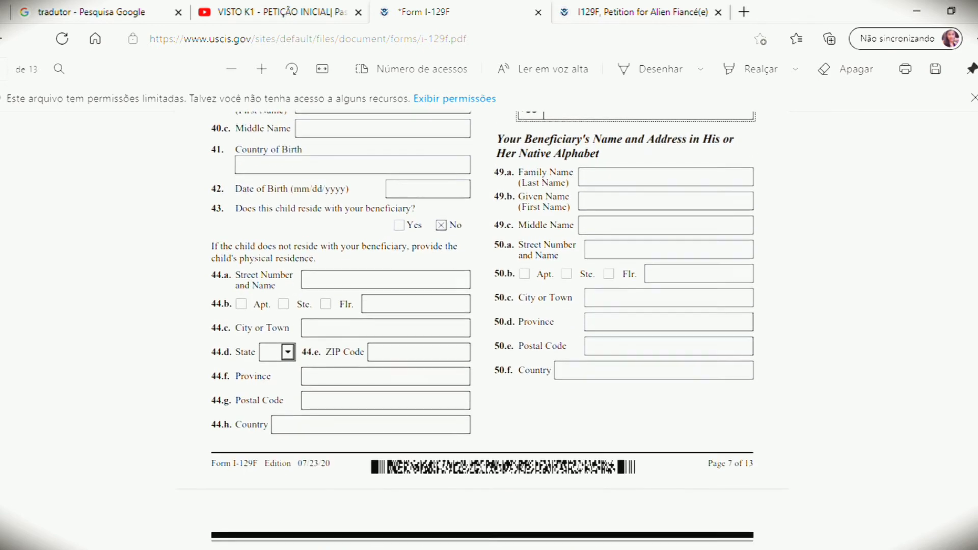
{"action": "scroll", "coordinate": [482, 326], "scroll_direction": "down", "scroll_amount": 2}
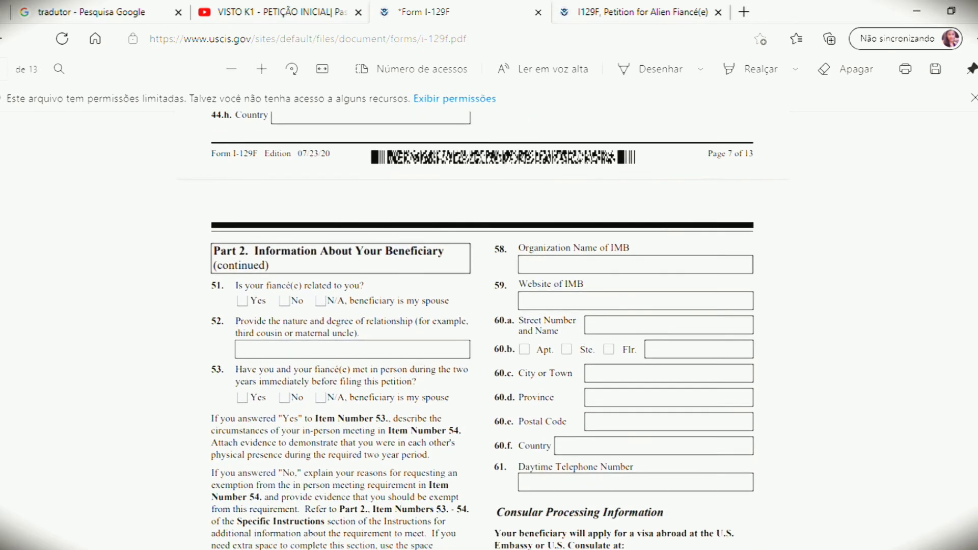
{"action": "scroll", "coordinate": [482, 325], "scroll_direction": "down", "scroll_amount": 1}
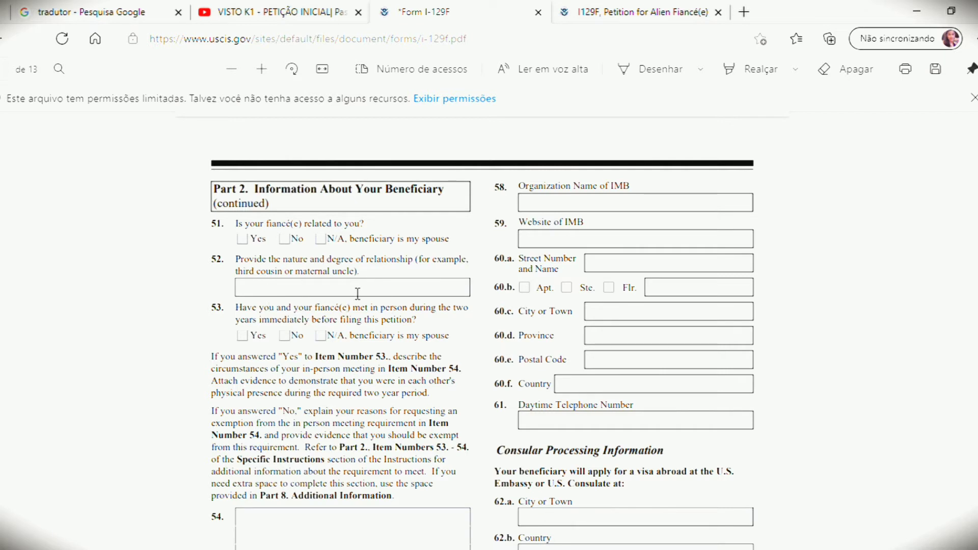
{"action": "left_click", "coordinate": [286, 242]}
{"action": "scroll", "coordinate": [609, 340], "scroll_direction": "down", "scroll_amount": 1}
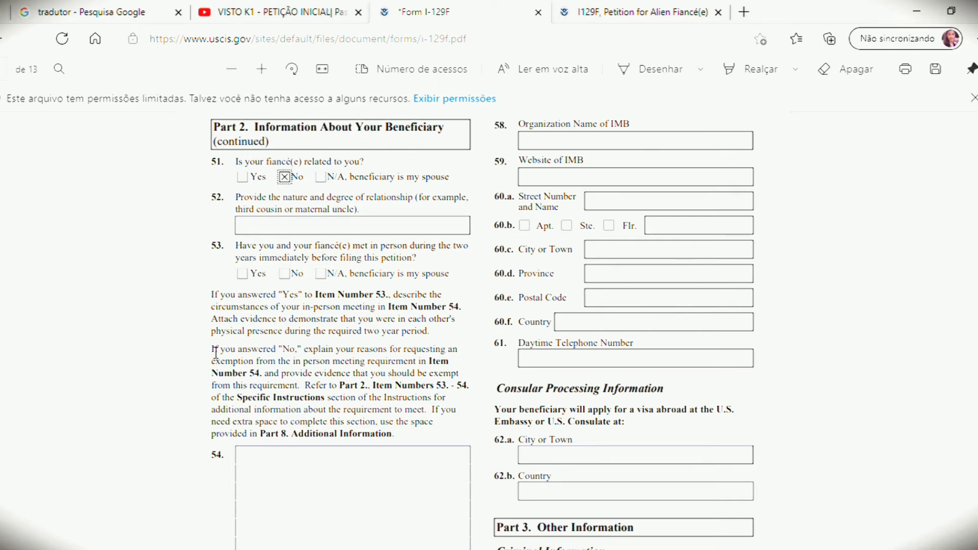
{"action": "left_click", "coordinate": [250, 275]}
Step: Select item 54's explanation box, then switch to the YouTube K1 tutorial tab
{"action": "scroll", "coordinate": [295, 389], "scroll_direction": "down", "scroll_amount": 3}
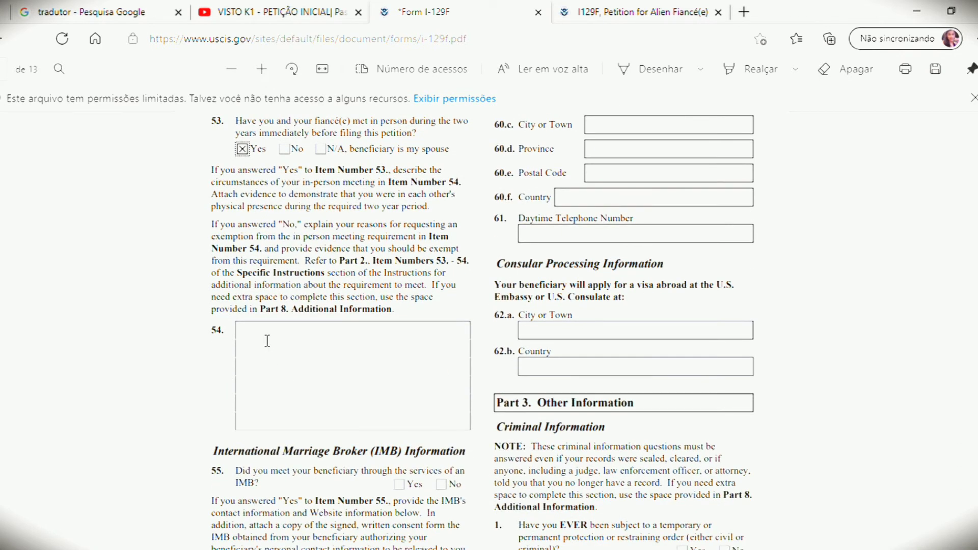
{"action": "left_click", "coordinate": [267, 341]}
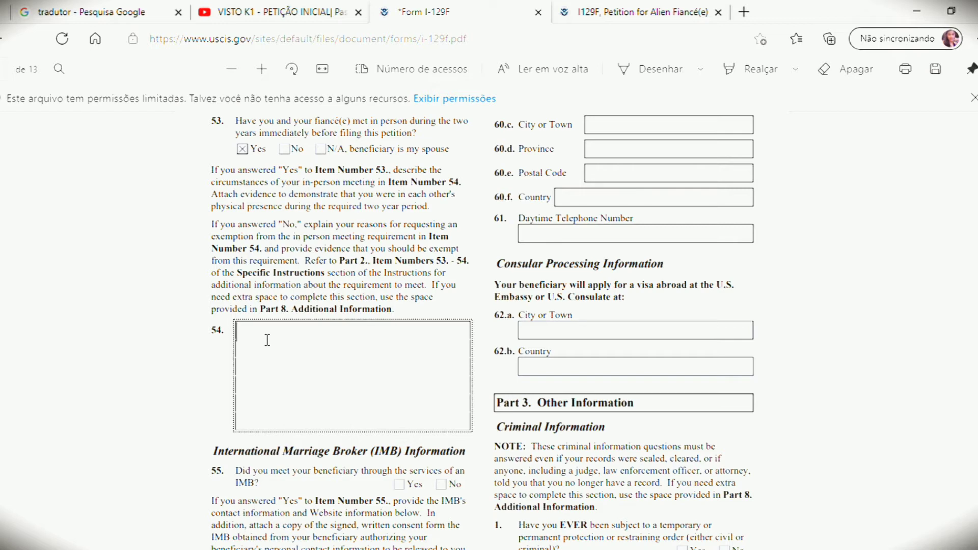
{"action": "left_click", "coordinate": [219, 4]}
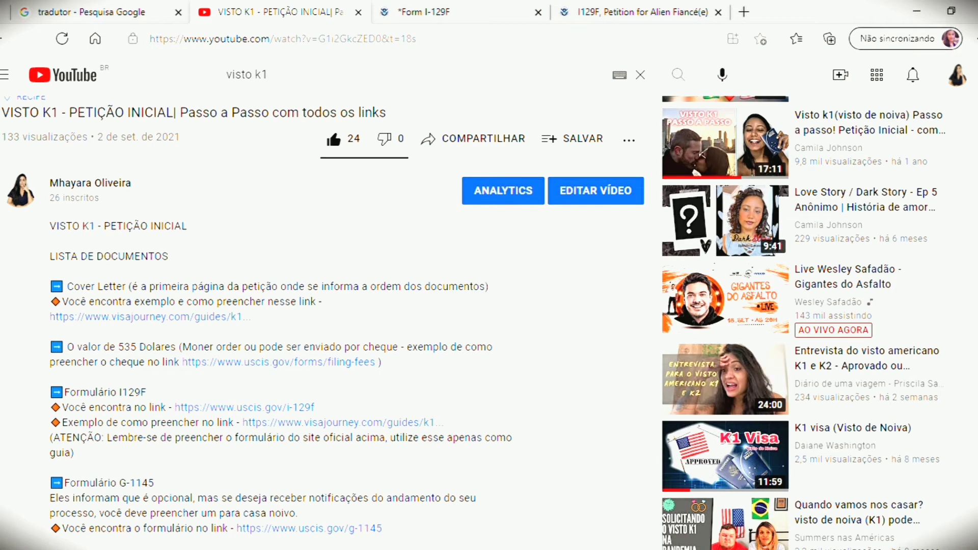
Step: Read further down the YouTube description's document list, then return to the I-129F form at item 54
{"action": "scroll", "coordinate": [489, 321], "scroll_direction": "down", "scroll_amount": 5}
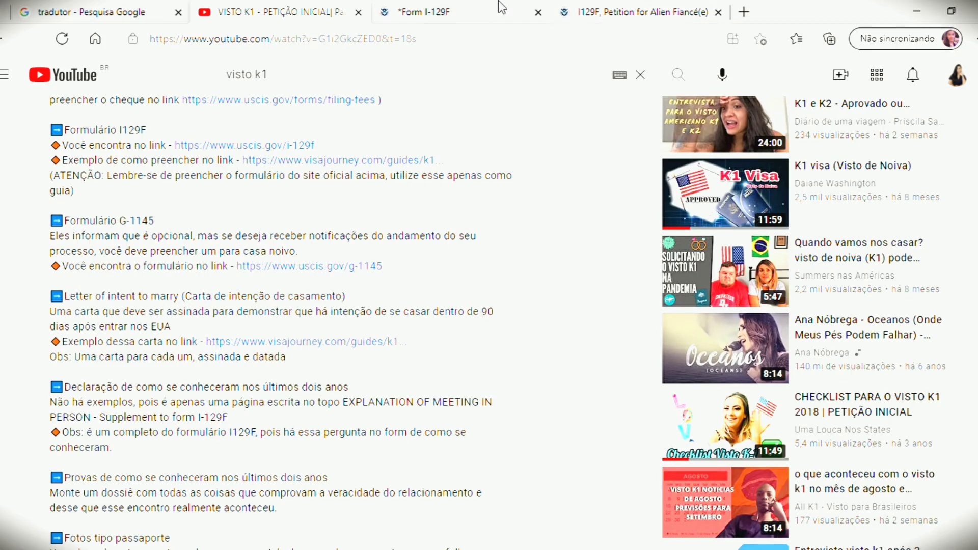
{"action": "left_click", "coordinate": [435, 7]}
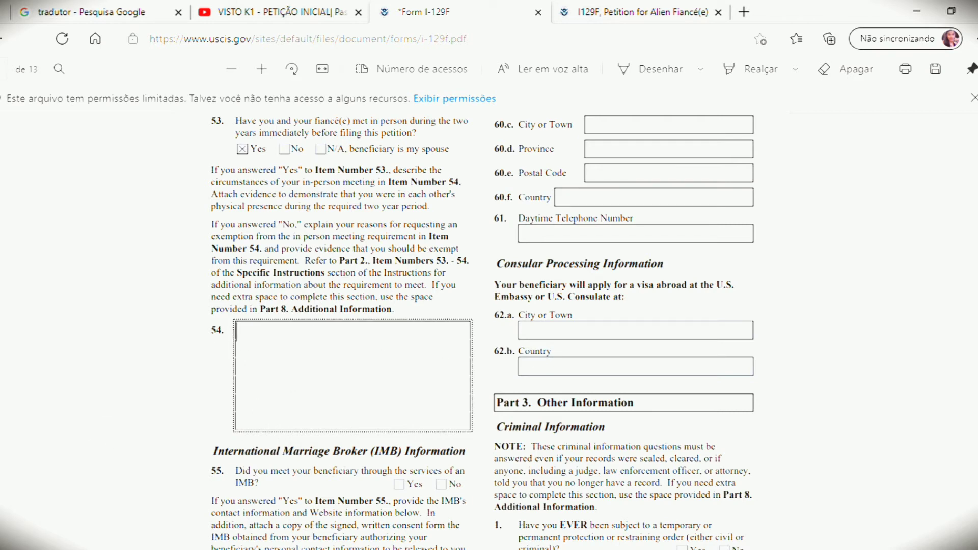
Step: Answer No to item 55 about meeting through an international marriage broker, then review the page
{"action": "scroll", "coordinate": [483, 331], "scroll_direction": "down", "scroll_amount": 3}
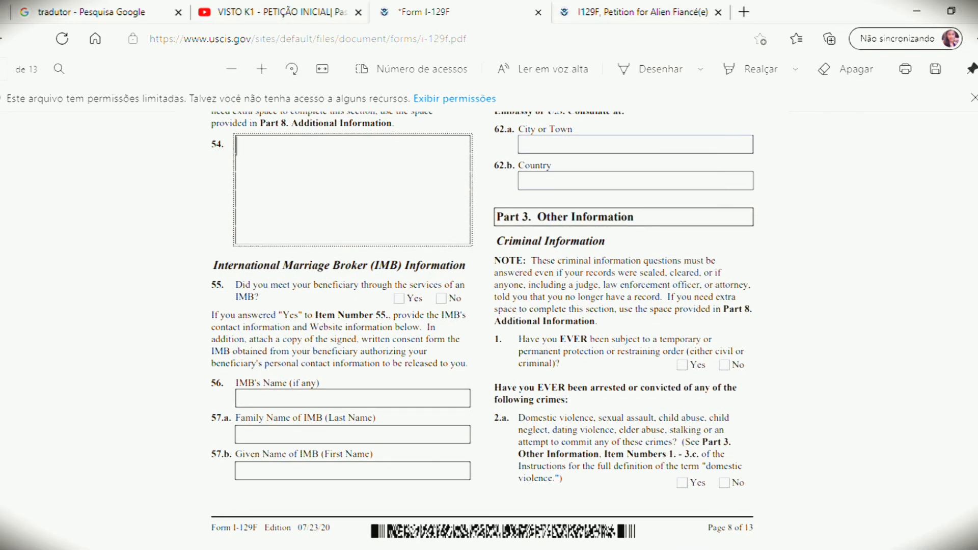
{"action": "scroll", "coordinate": [483, 326], "scroll_direction": "down", "scroll_amount": 1}
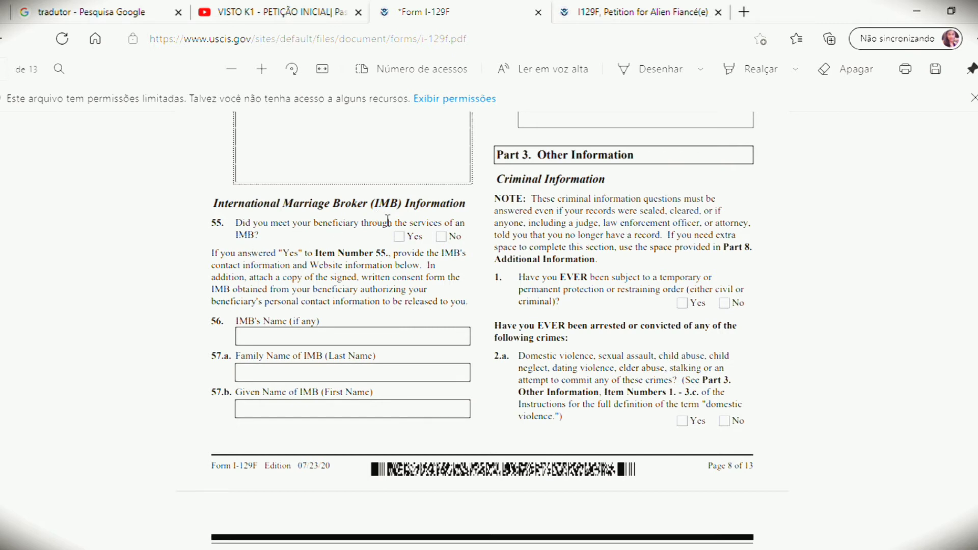
{"action": "left_click", "coordinate": [441, 236]}
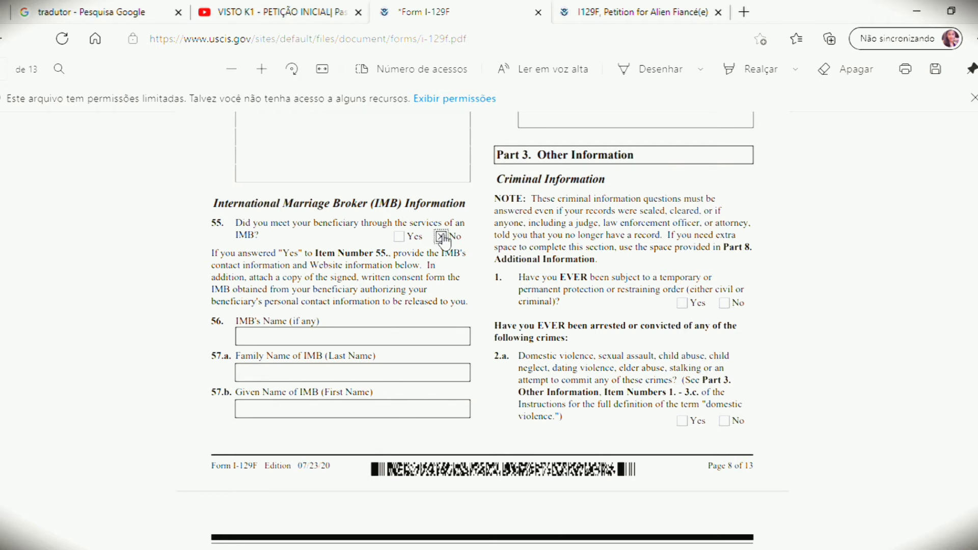
{"action": "scroll", "coordinate": [483, 326], "scroll_direction": "up", "scroll_amount": 5}
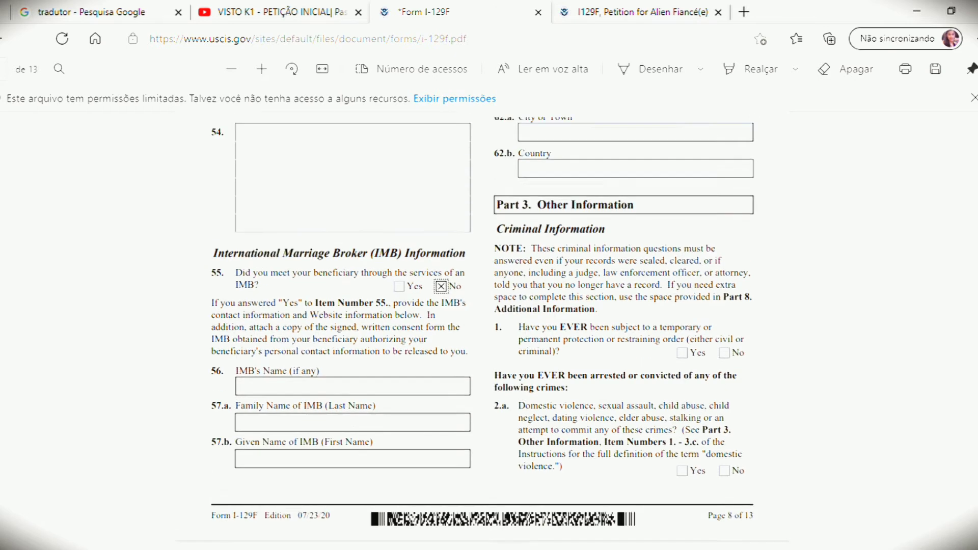
{"action": "scroll", "coordinate": [483, 331], "scroll_direction": "up", "scroll_amount": 5}
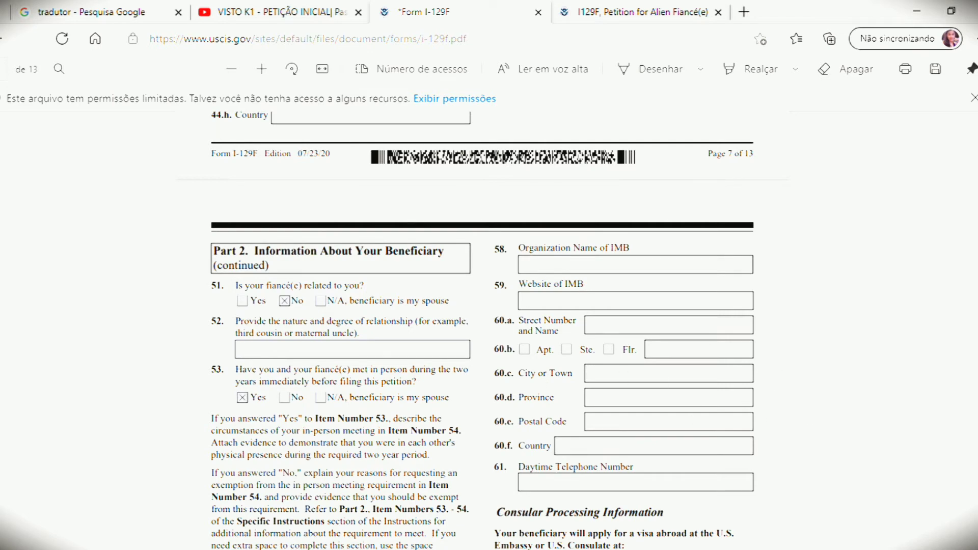
{"action": "scroll", "coordinate": [483, 331], "scroll_direction": "down", "scroll_amount": 1}
{"action": "scroll", "coordinate": [483, 331], "scroll_direction": "down", "scroll_amount": 2}
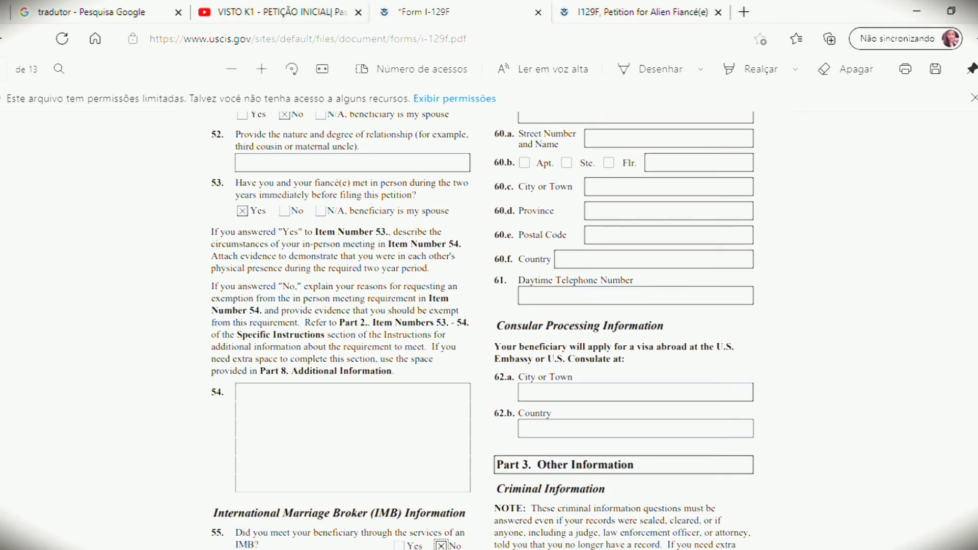
{"action": "scroll", "coordinate": [482, 331], "scroll_direction": "down", "scroll_amount": 1}
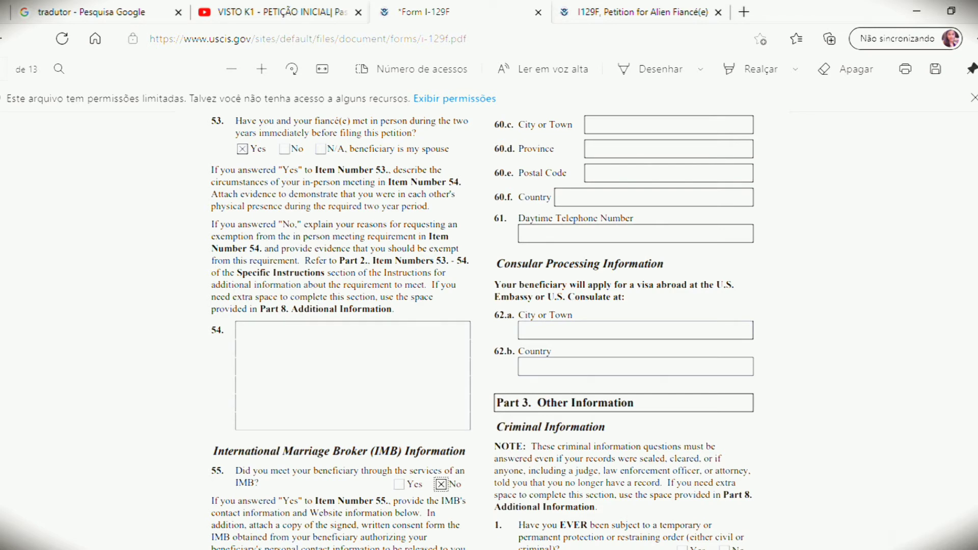
Step: Enter RIO DE JANEIRO as the 62.a consular processing city, correcting typos
{"action": "scroll", "coordinate": [483, 331], "scroll_direction": "down", "scroll_amount": 1}
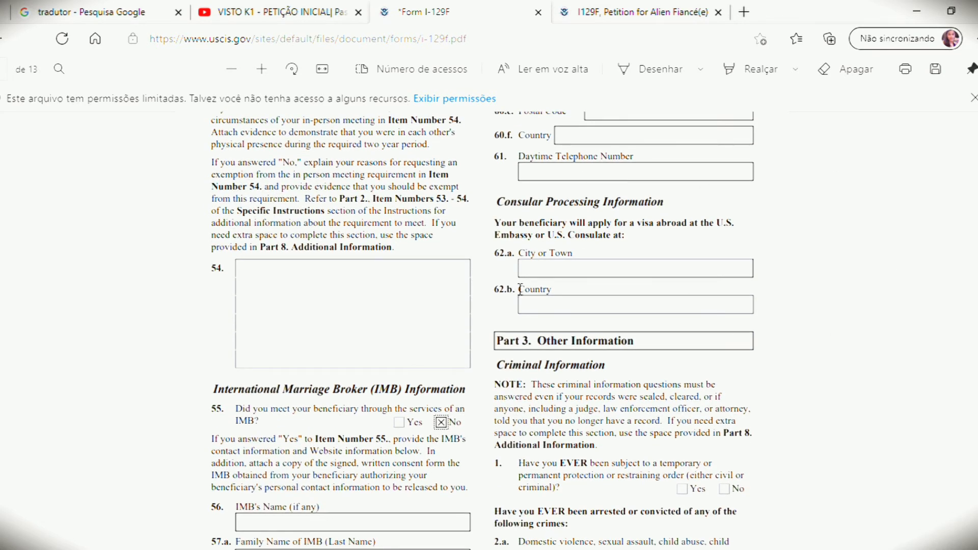
{"action": "left_click", "coordinate": [570, 274]}
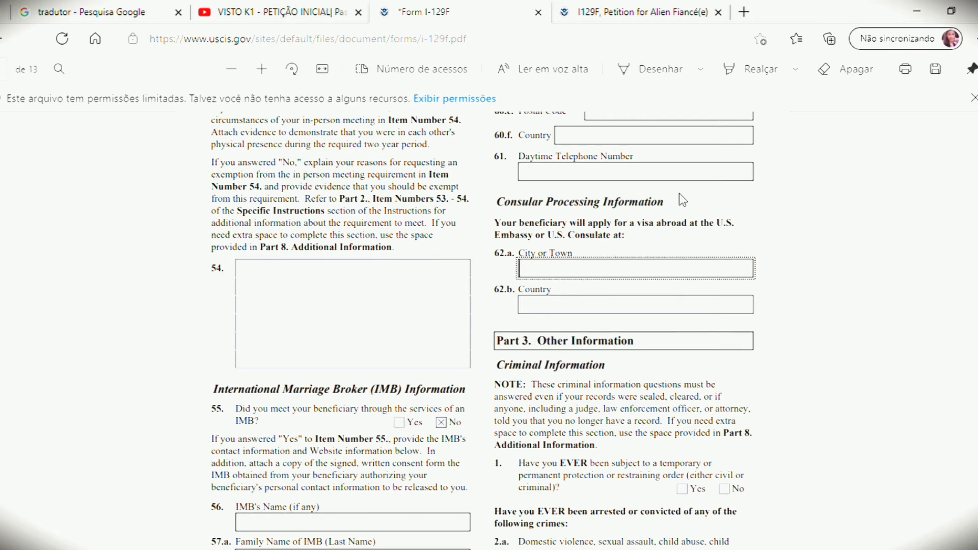
{"action": "type", "text": "RIO DE JANEIRO"}
{"action": "key", "text": "Tab"}
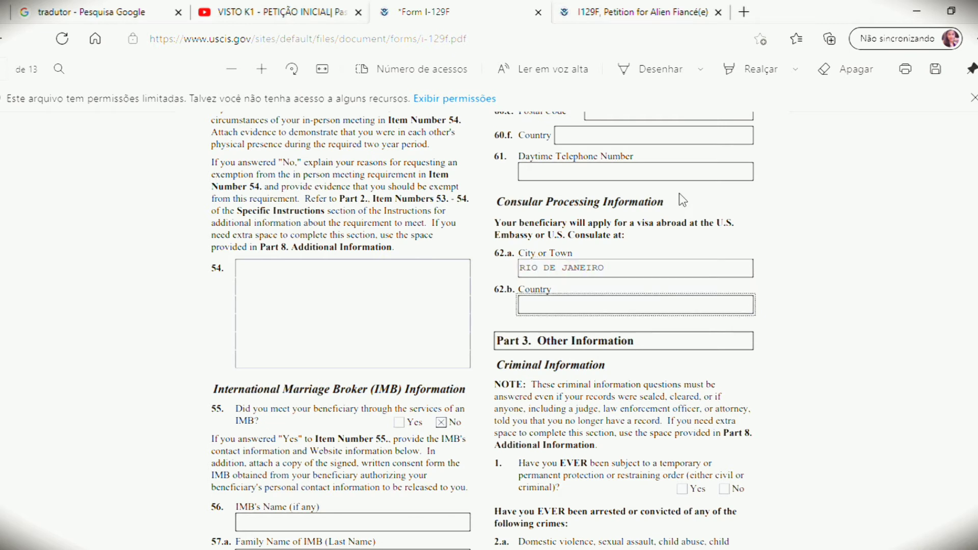
Step: Enter BRAZIL as the 62.b country, fixing its spelling, and scroll down to Part 3
{"action": "type", "text": "BRAZIL"}
{"action": "scroll", "coordinate": [484, 331], "scroll_direction": "down", "scroll_amount": 1}
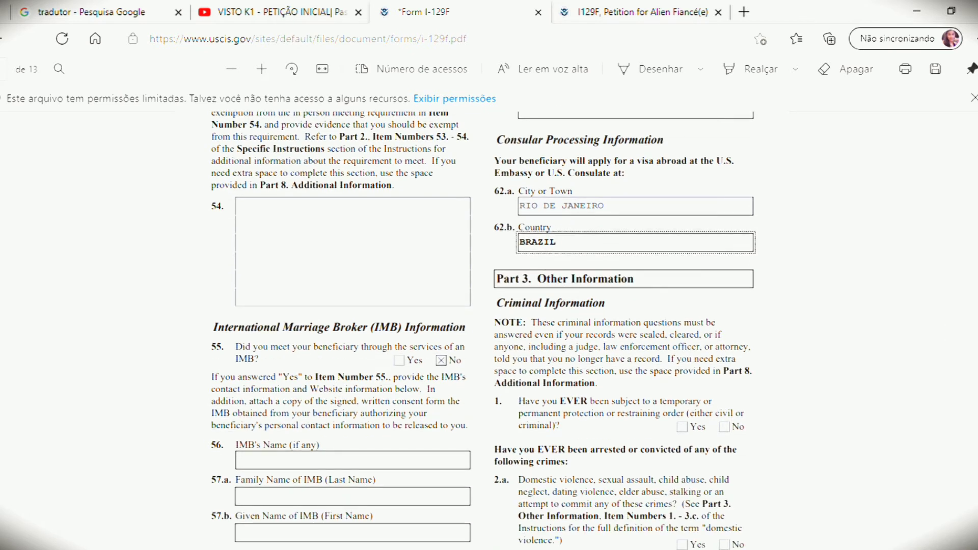
{"action": "key", "text": "BackSpace"}
{"action": "key", "text": "BackSpace"}
{"action": "key", "text": "BackSpace"}
{"action": "type", "text": "SIL"}
{"action": "key", "text": "BackSpace"}
{"action": "key", "text": "BackSpace"}
{"action": "key", "text": "BackSpace"}
{"action": "type", "text": "ZIL"}
{"action": "scroll", "coordinate": [489, 305], "scroll_direction": "down", "scroll_amount": 3}
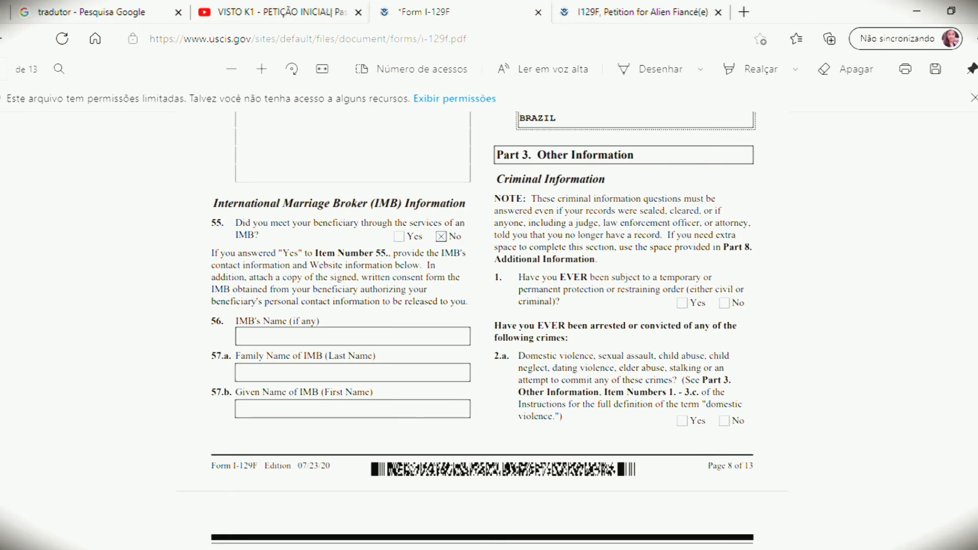
{"action": "scroll", "coordinate": [489, 331], "scroll_direction": "down", "scroll_amount": 8}
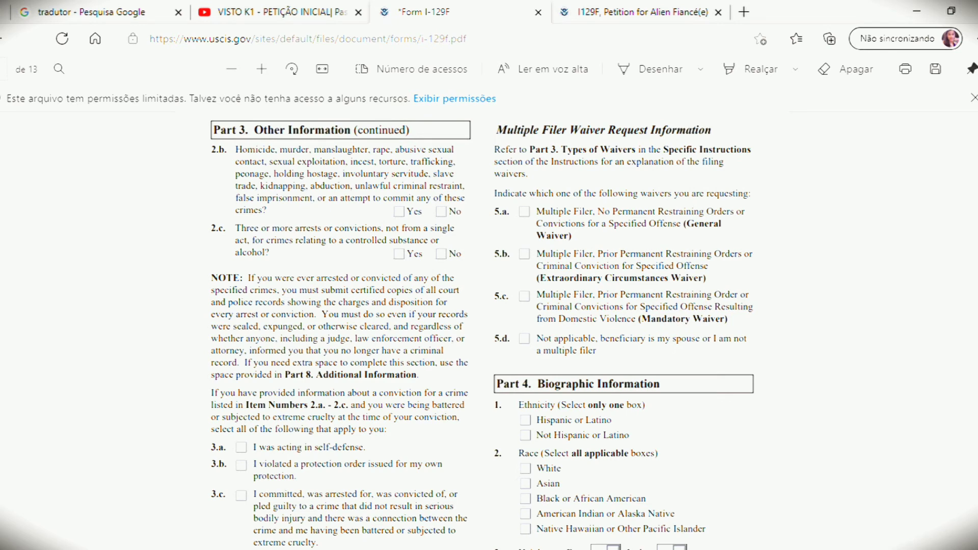
{"action": "scroll", "coordinate": [776, 316], "scroll_direction": "up", "scroll_amount": 8}
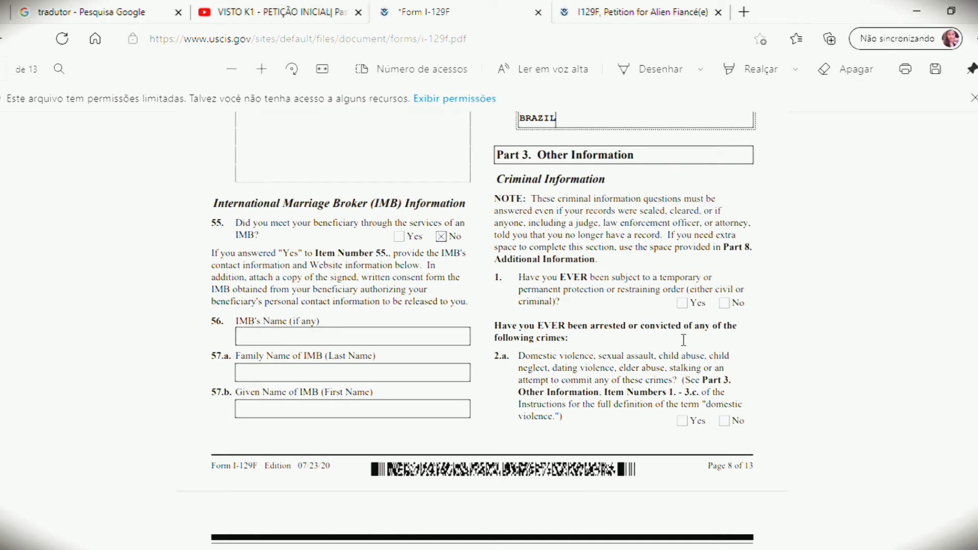
{"action": "left_click", "coordinate": [579, 312]}
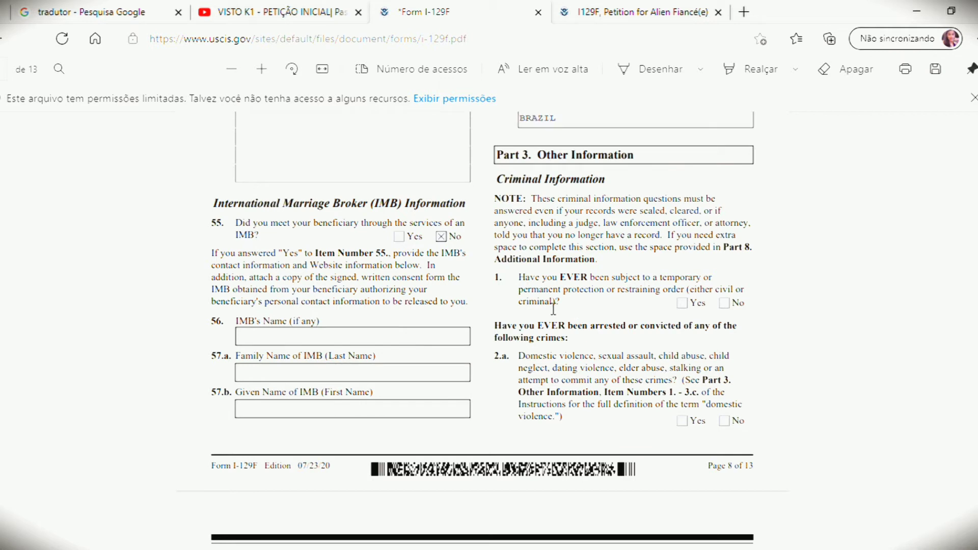
{"action": "left_click_drag", "start_coordinate": [559, 304], "coordinate": [530, 308]}
{"action": "left_click", "coordinate": [530, 308]}
Step: Copy the Part 3 Criminal Information paragraph from the I-129F instructions for translation
{"action": "left_click", "coordinate": [640, 10]}
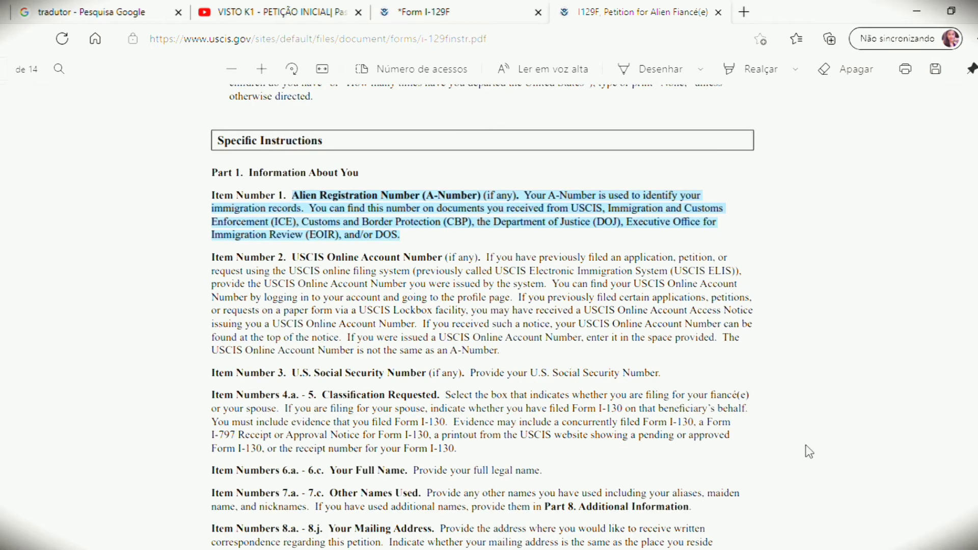
{"action": "left_click", "coordinate": [176, 400]}
{"action": "scroll", "coordinate": [176, 400], "scroll_direction": "down", "scroll_amount": 5}
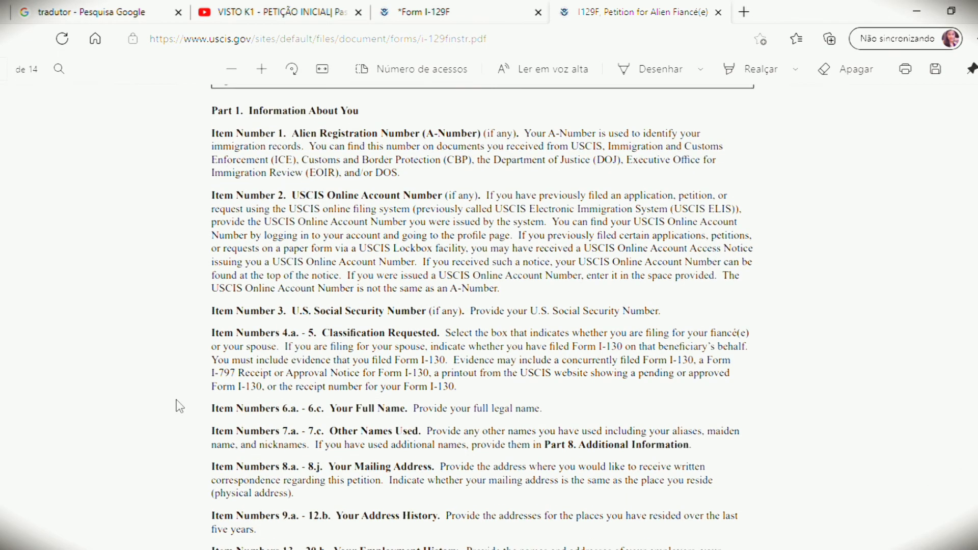
{"action": "scroll", "coordinate": [176, 400], "scroll_direction": "down", "scroll_amount": 8}
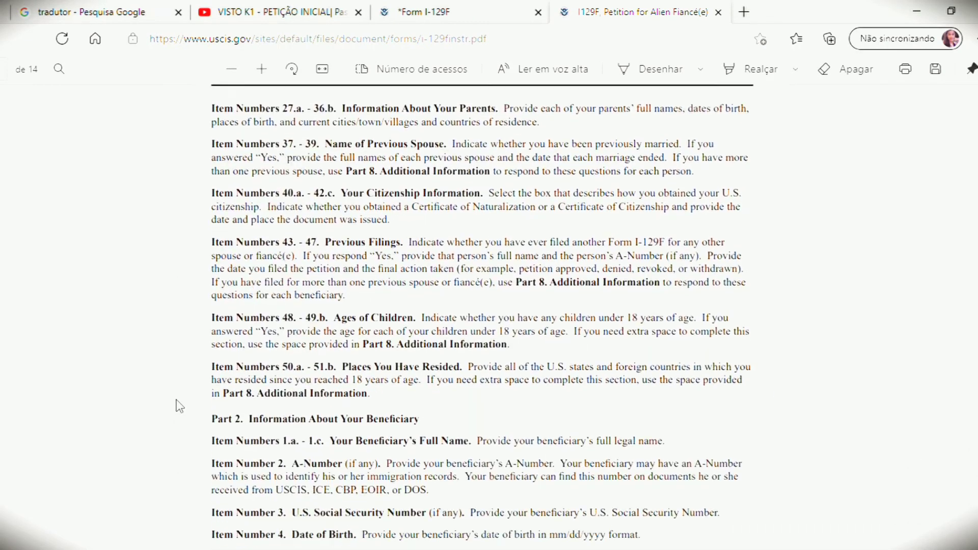
{"action": "scroll", "coordinate": [177, 399], "scroll_direction": "down", "scroll_amount": 10}
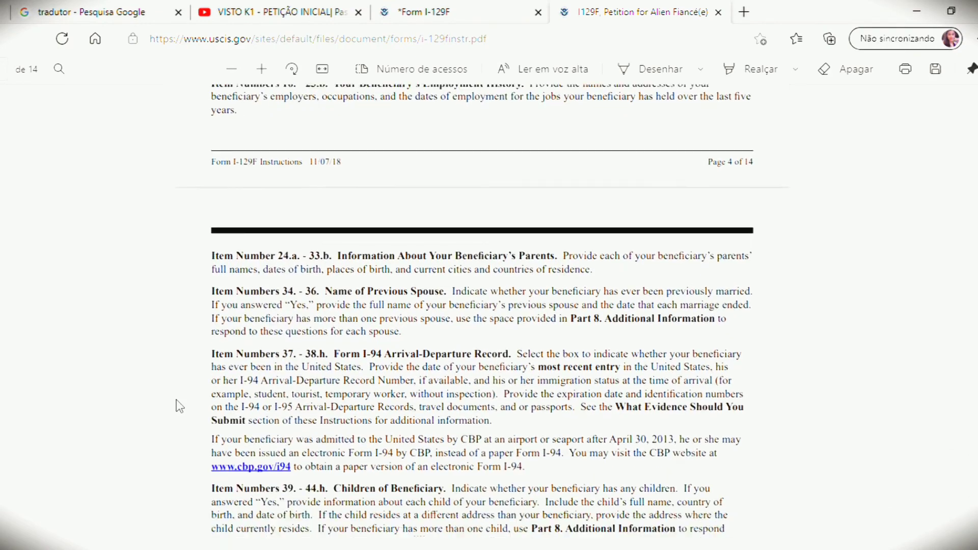
{"action": "scroll", "coordinate": [176, 399], "scroll_direction": "down", "scroll_amount": 10}
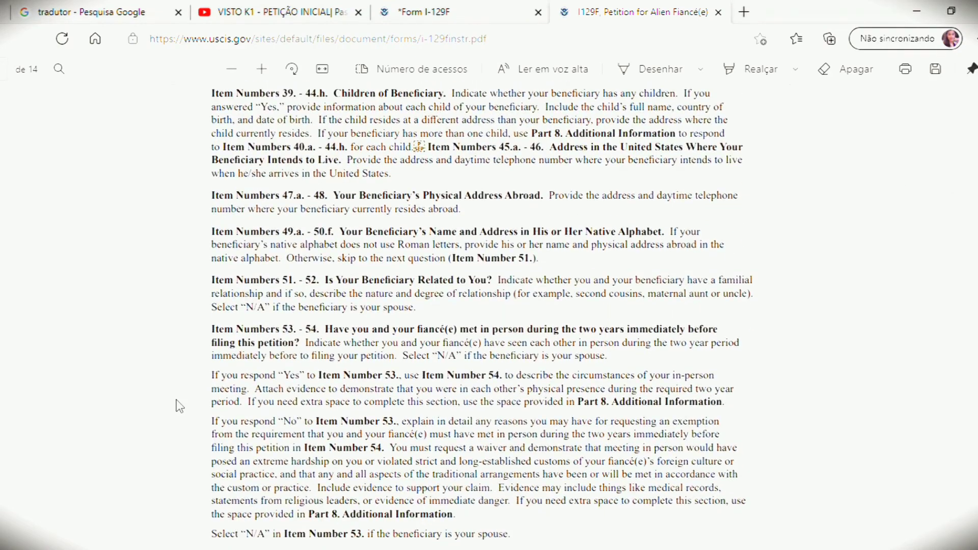
{"action": "scroll", "coordinate": [177, 399], "scroll_direction": "down", "scroll_amount": 4}
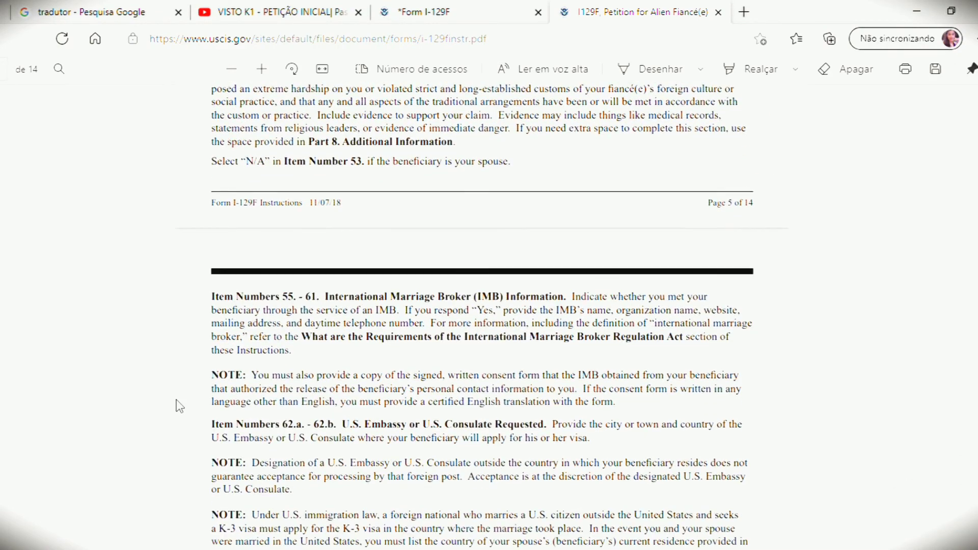
{"action": "scroll", "coordinate": [177, 401], "scroll_direction": "down", "scroll_amount": 6}
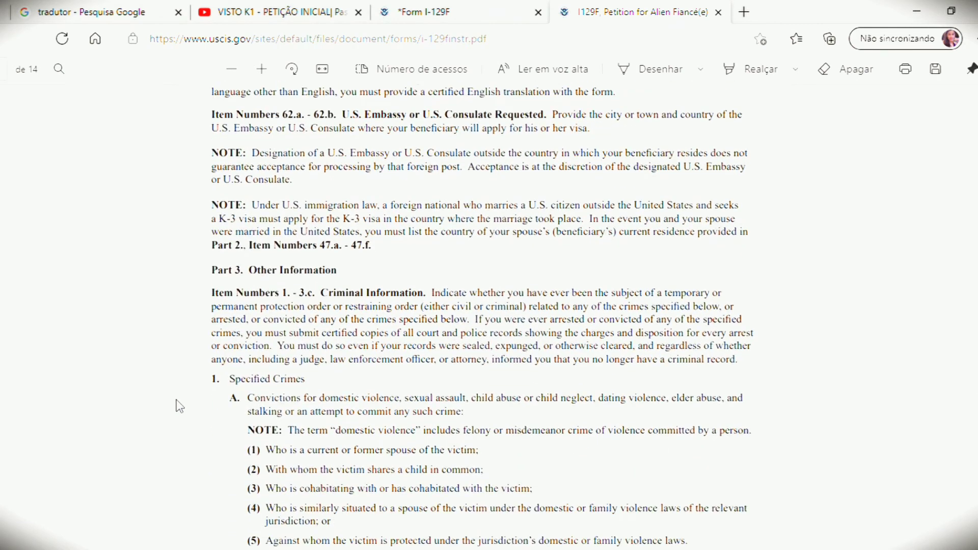
{"action": "scroll", "coordinate": [176, 401], "scroll_direction": "down", "scroll_amount": 2}
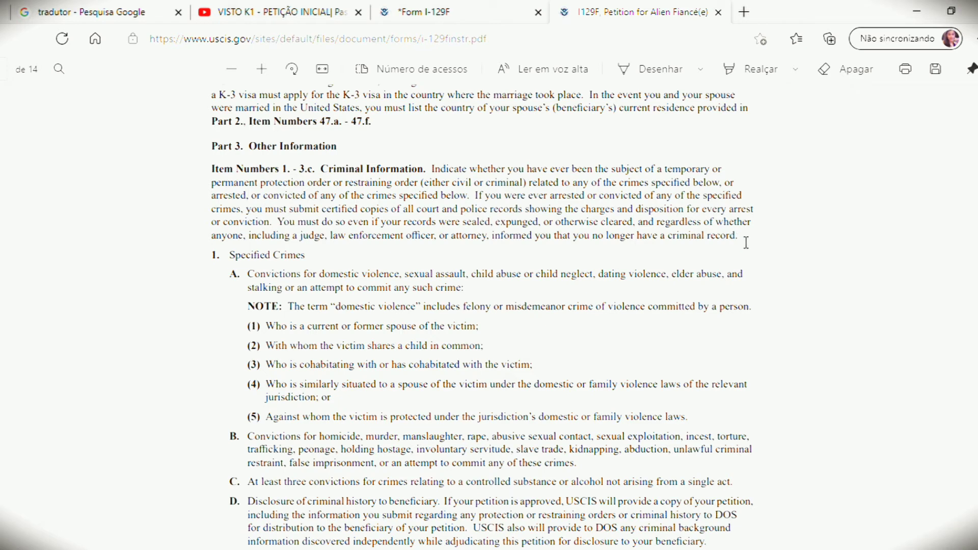
{"action": "left_click_drag", "start_coordinate": [740, 236], "coordinate": [325, 170]}
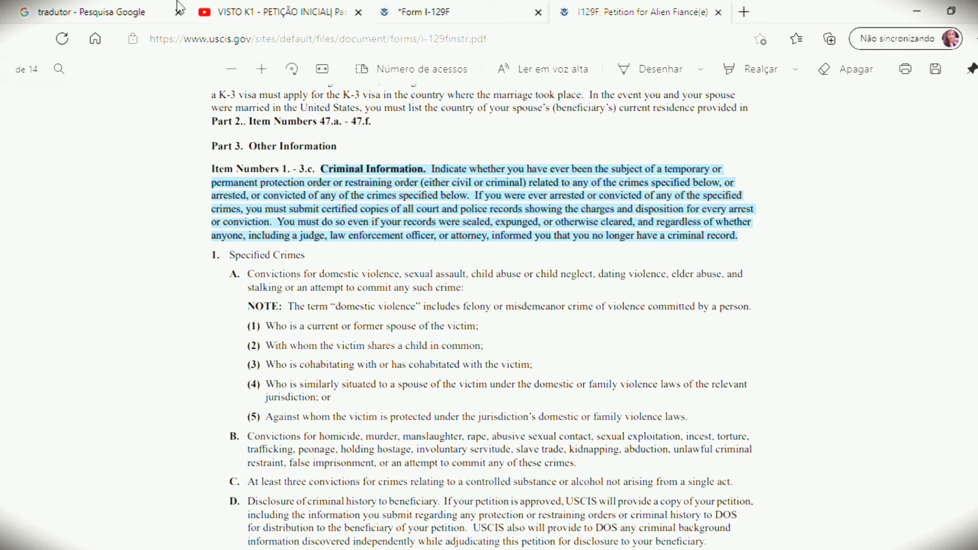
{"action": "left_click", "coordinate": [162, 7]}
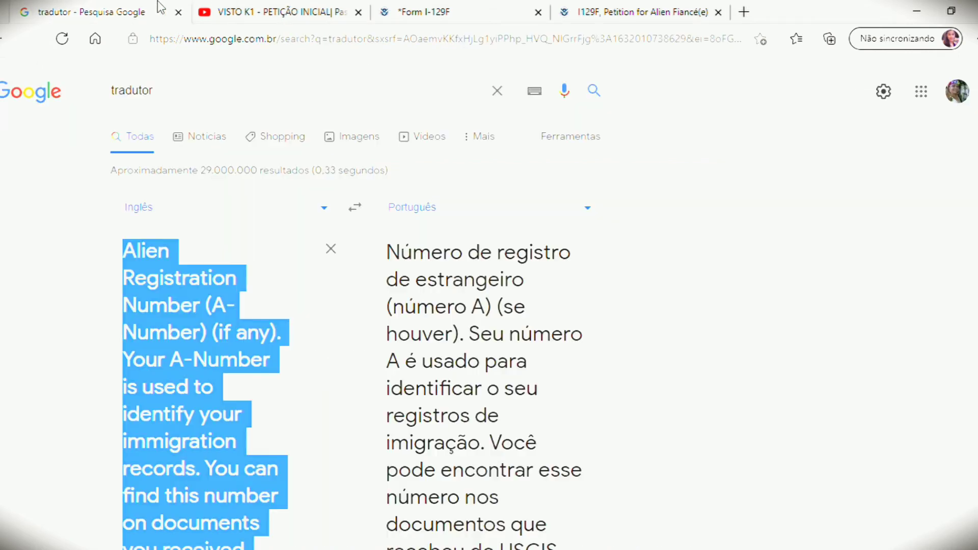
Step: Paste the Criminal Information paragraph into Google's translator, read the Portuguese translation, and return to the form
{"action": "left_click", "coordinate": [497, 91]}
{"action": "left_click", "coordinate": [6, 261]}
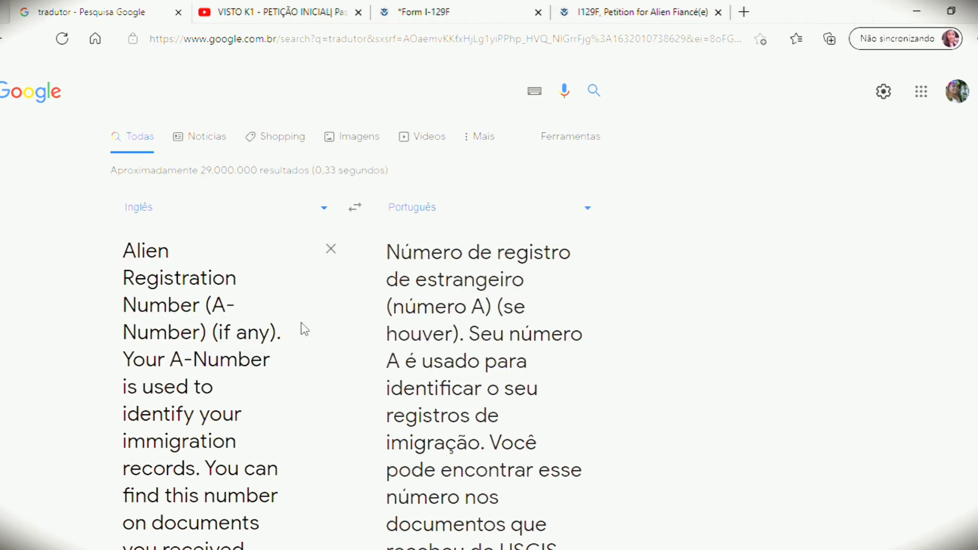
{"action": "left_click", "coordinate": [332, 250]}
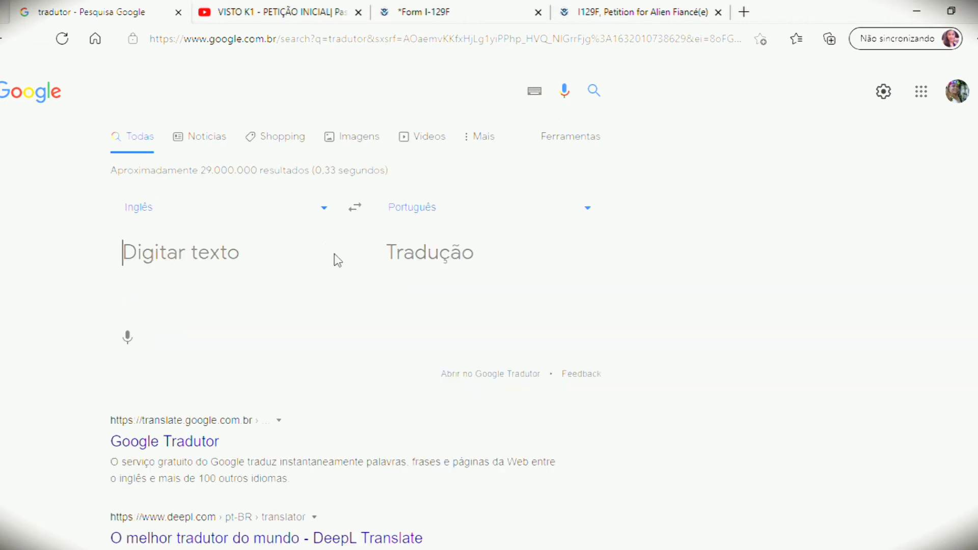
{"action": "key", "text": "ctrl+v"}
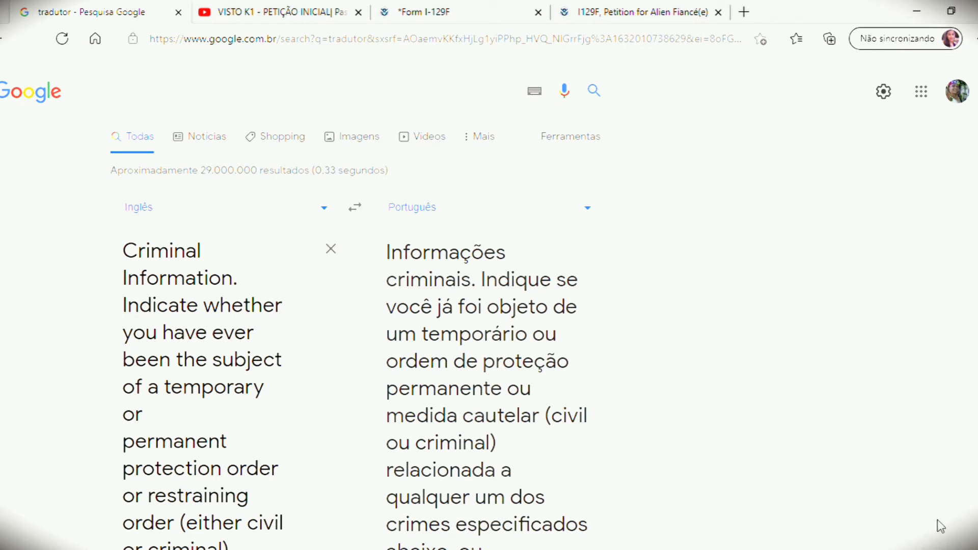
{"action": "scroll", "coordinate": [489, 306], "scroll_direction": "down", "scroll_amount": 1}
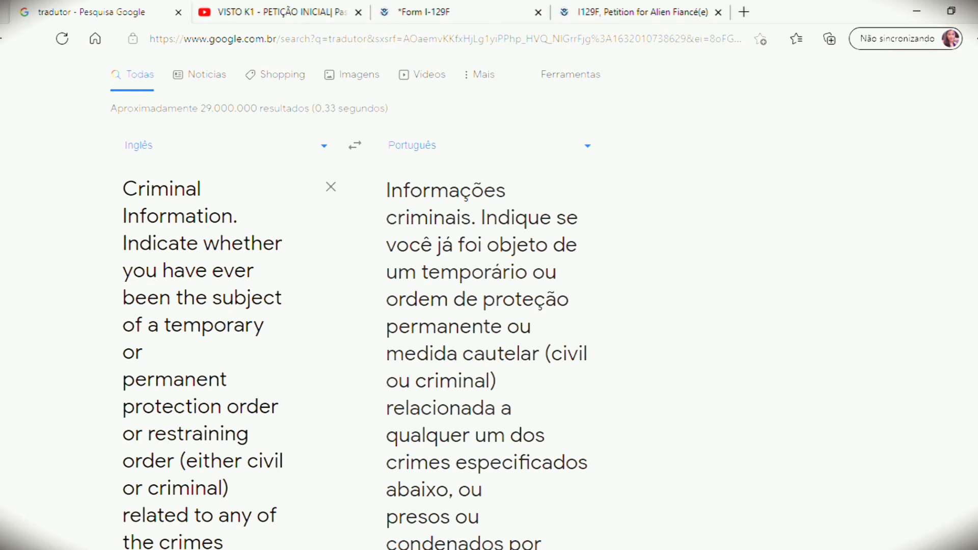
{"action": "scroll", "coordinate": [488, 306], "scroll_direction": "down", "scroll_amount": 1}
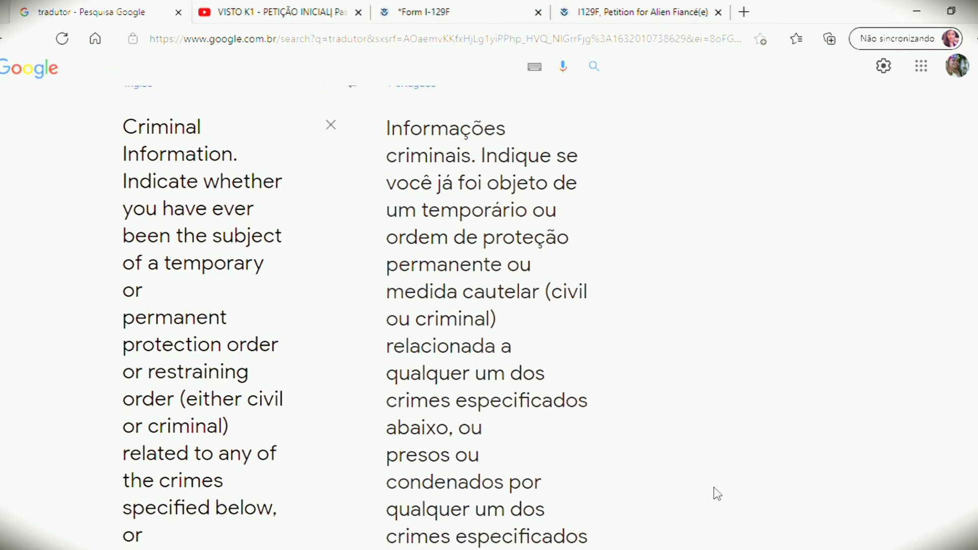
{"action": "scroll", "coordinate": [356, 316], "scroll_direction": "down", "scroll_amount": 3}
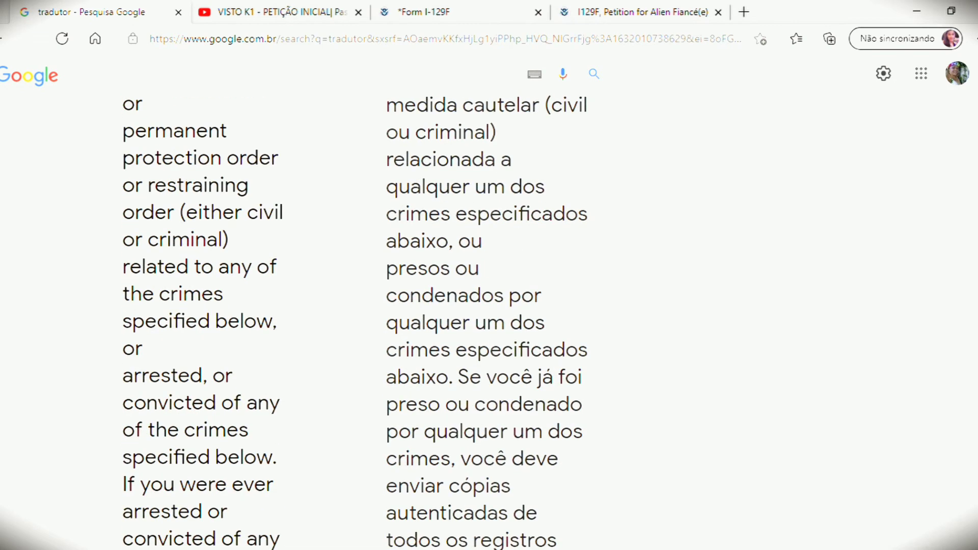
{"action": "scroll", "coordinate": [356, 316], "scroll_direction": "down", "scroll_amount": 1}
{"action": "left_click", "coordinate": [498, 7]}
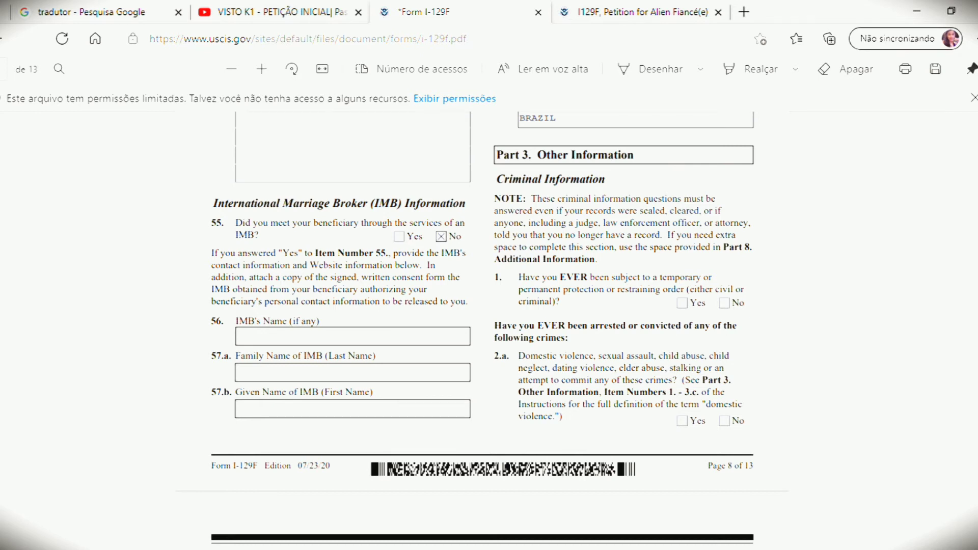
Step: Tick No for Part 3 questions 1, 2.a, 2.b and 2.c, then scroll down to items 3.a–4.a
{"action": "left_click", "coordinate": [724, 303]}
{"action": "left_click", "coordinate": [724, 420]}
{"action": "scroll", "coordinate": [482, 326], "scroll_direction": "down", "scroll_amount": 6}
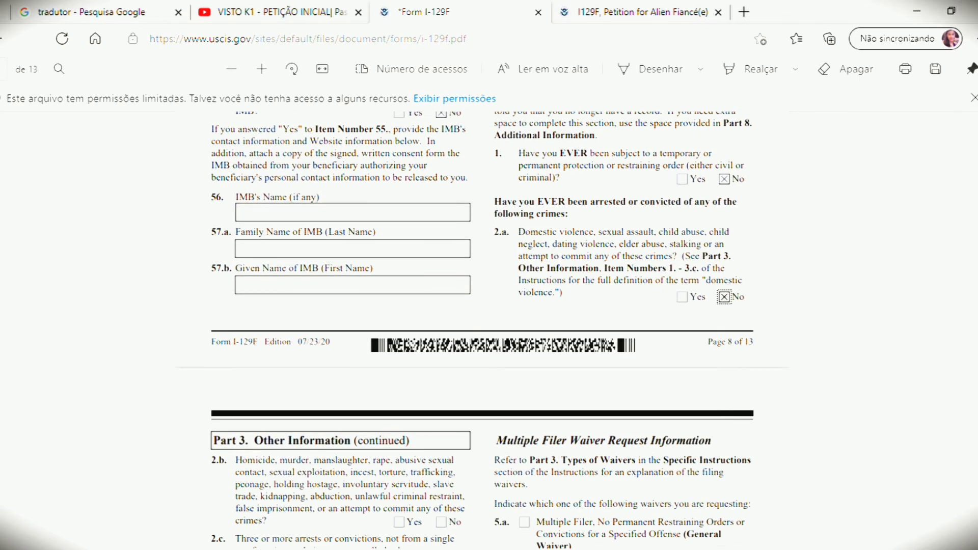
{"action": "scroll", "coordinate": [490, 383], "scroll_direction": "down", "scroll_amount": 1}
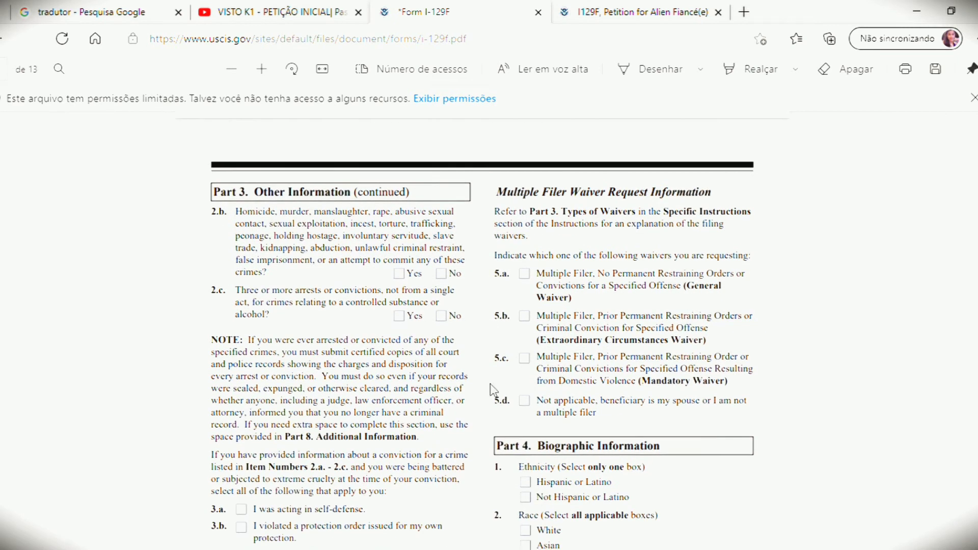
{"action": "left_click", "coordinate": [441, 274]}
{"action": "left_click", "coordinate": [441, 315]}
{"action": "scroll", "coordinate": [482, 331], "scroll_direction": "down", "scroll_amount": 2}
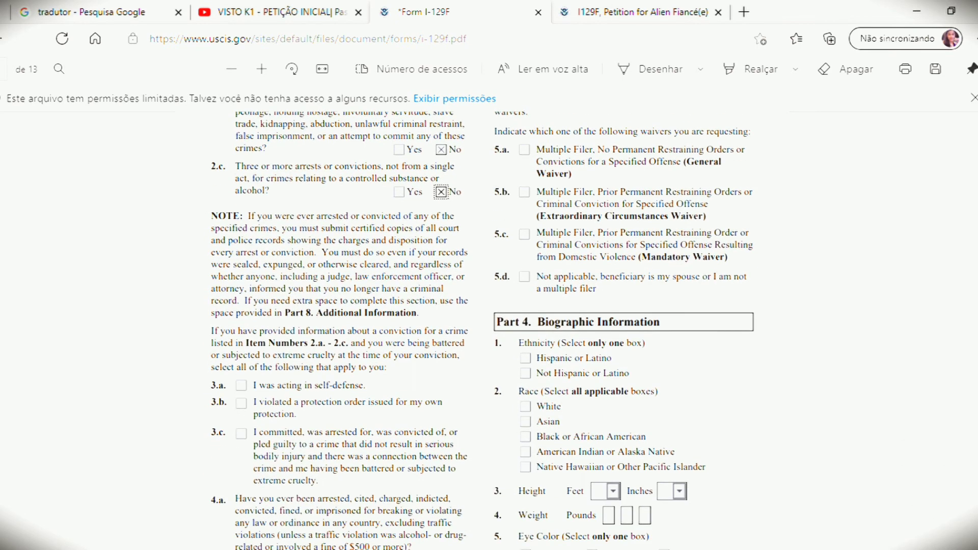
{"action": "scroll", "coordinate": [482, 331], "scroll_direction": "down", "scroll_amount": 1}
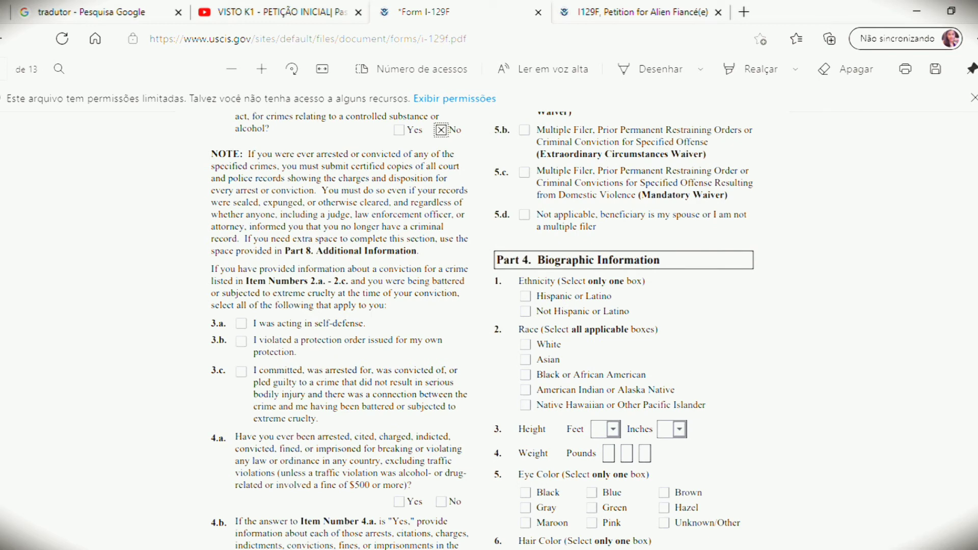
{"action": "scroll", "coordinate": [481, 331], "scroll_direction": "down", "scroll_amount": 1}
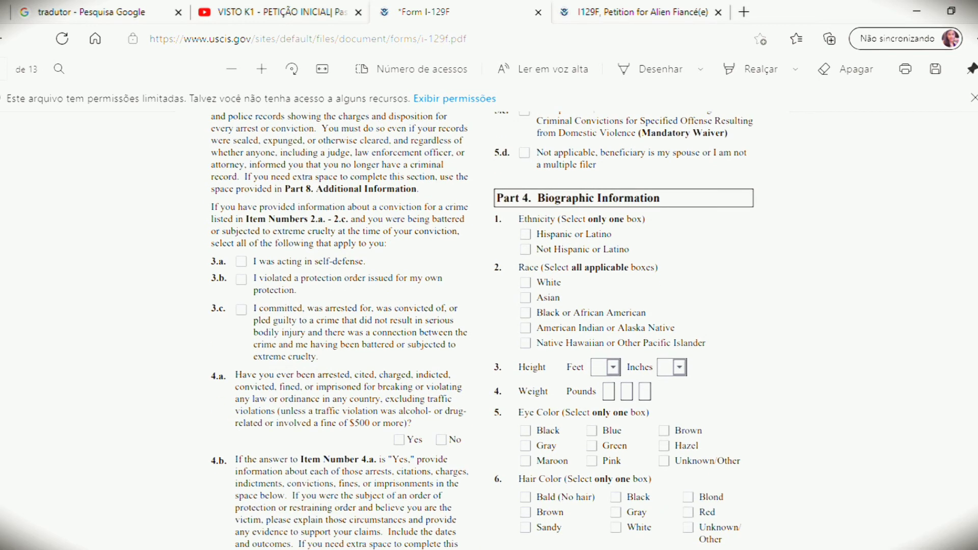
{"action": "scroll", "coordinate": [481, 331], "scroll_direction": "down", "scroll_amount": 1}
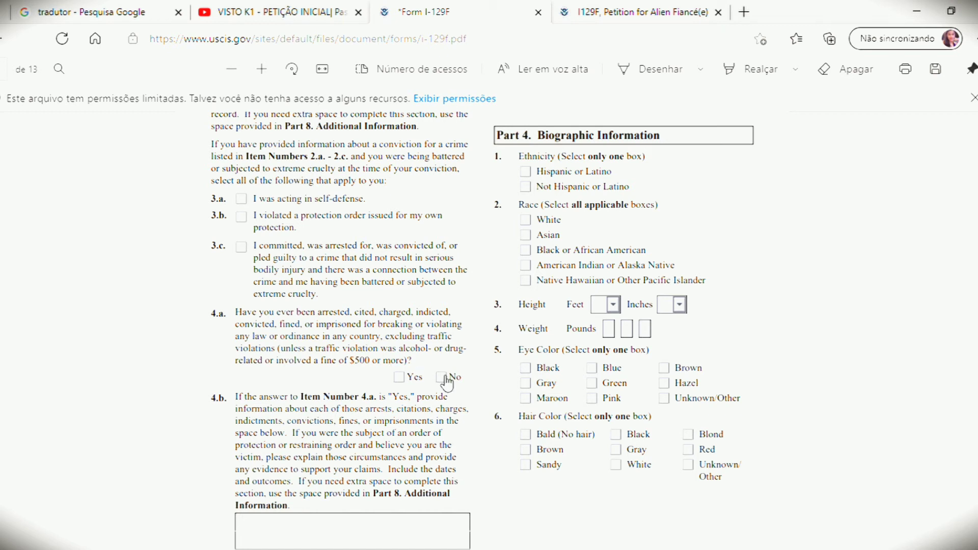
Step: Mark item 4.a about past arrests or citations as Yes, leaving No unchecked
{"action": "left_click", "coordinate": [441, 377]}
{"action": "left_click", "coordinate": [403, 379]}
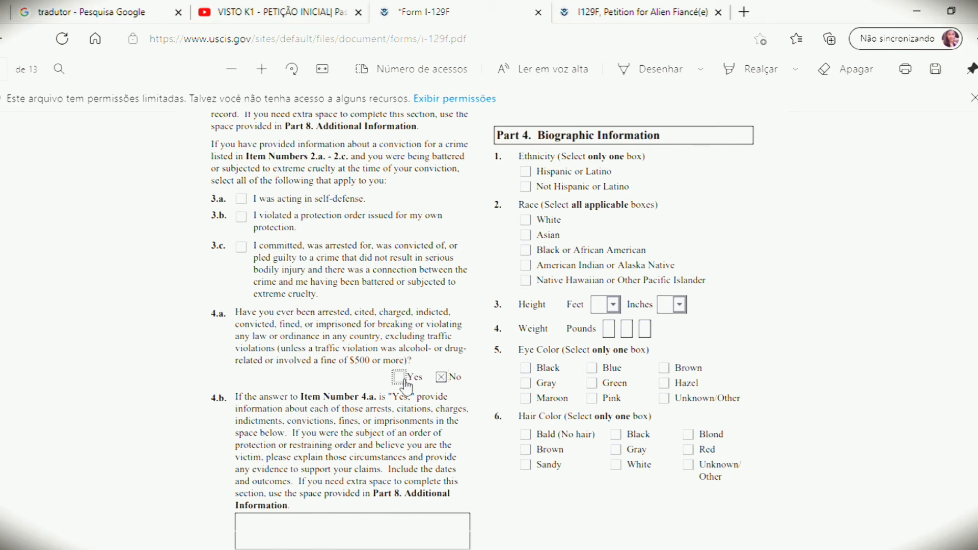
{"action": "left_click", "coordinate": [444, 380]}
{"action": "left_click", "coordinate": [446, 378]}
Step: Place the cursor in the 4.b explanation box and review the surrounding questions
{"action": "scroll", "coordinate": [483, 330], "scroll_direction": "down", "scroll_amount": 1}
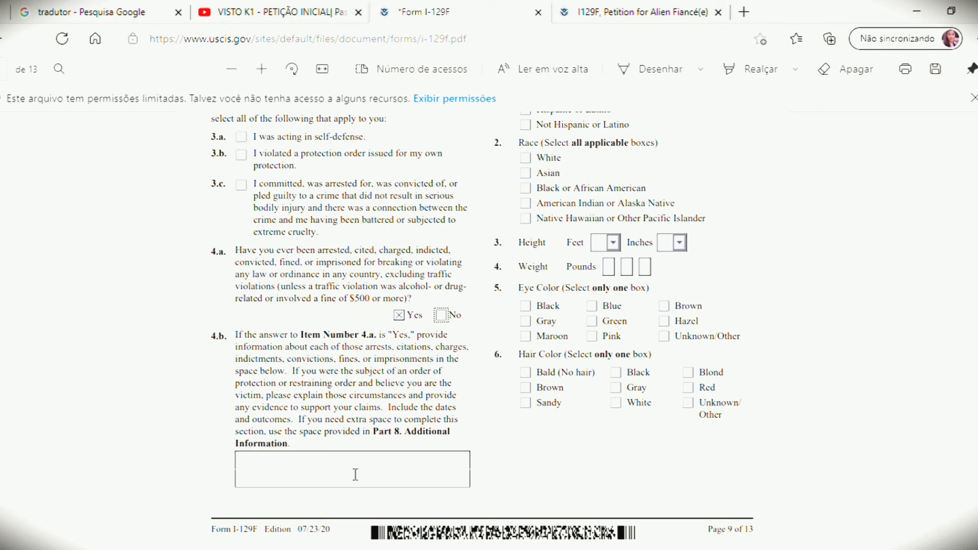
{"action": "left_click", "coordinate": [371, 469]}
{"action": "scroll", "coordinate": [720, 232], "scroll_direction": "up", "scroll_amount": 4}
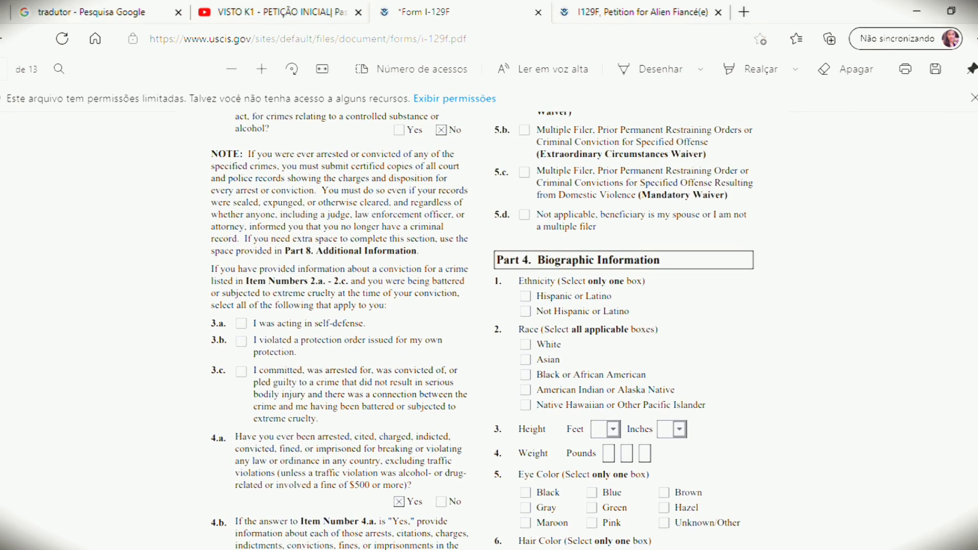
{"action": "scroll", "coordinate": [818, 242], "scroll_direction": "up", "scroll_amount": 4}
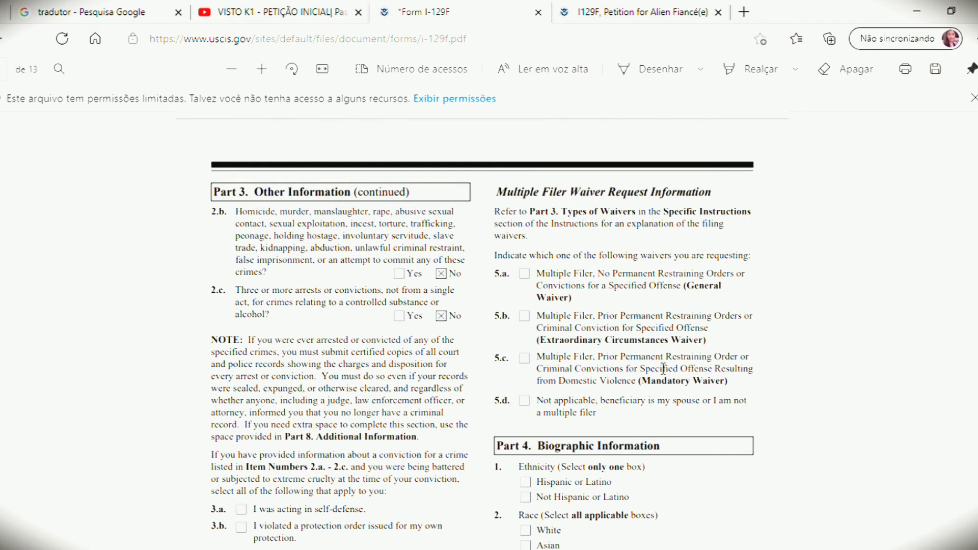
{"action": "scroll", "coordinate": [483, 329], "scroll_direction": "down", "scroll_amount": 5}
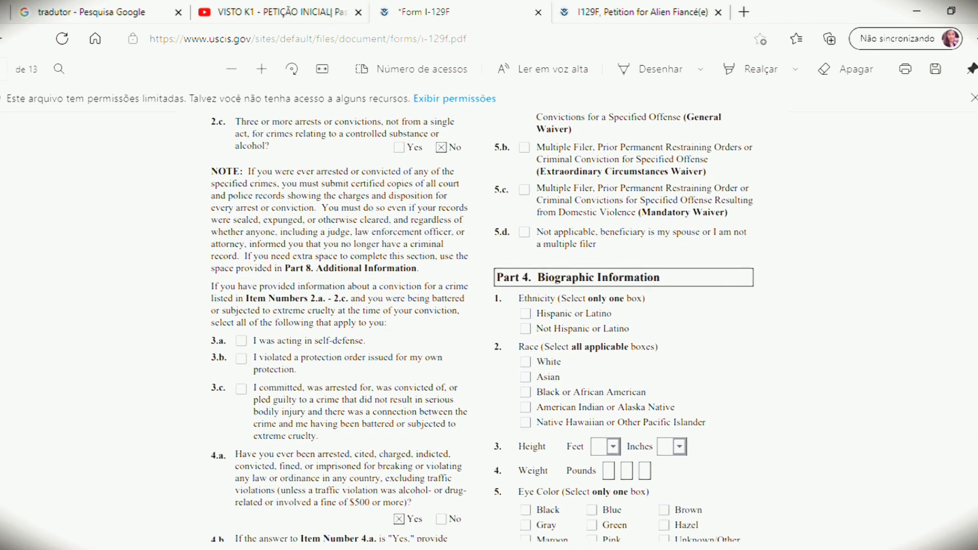
{"action": "scroll", "coordinate": [482, 329], "scroll_direction": "down", "scroll_amount": 1}
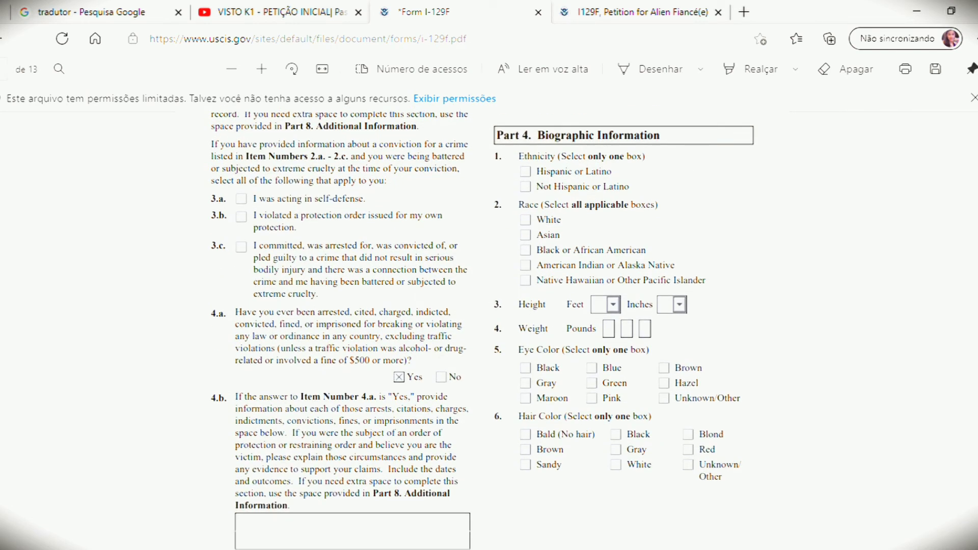
{"action": "scroll", "coordinate": [483, 331], "scroll_direction": "up", "scroll_amount": 1}
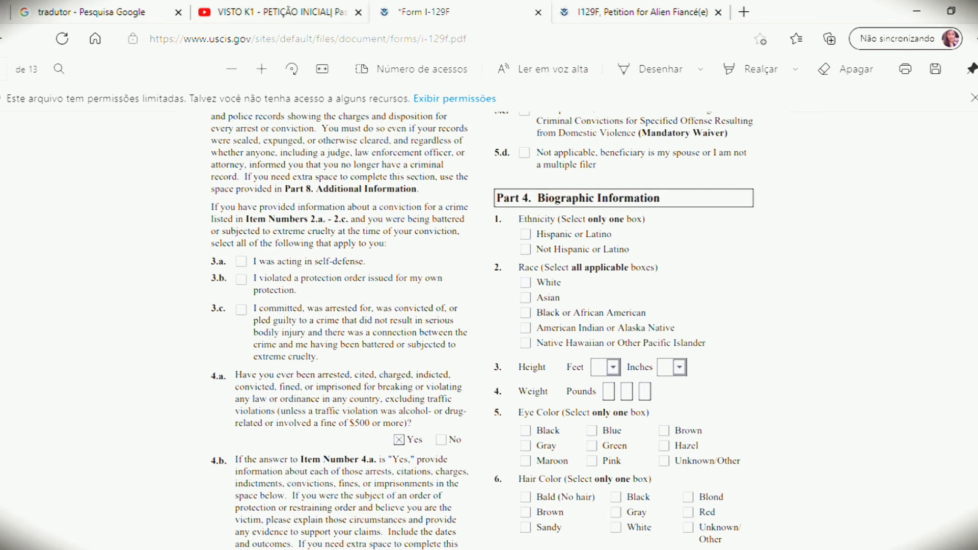
{"action": "scroll", "coordinate": [482, 331], "scroll_direction": "down", "scroll_amount": 1}
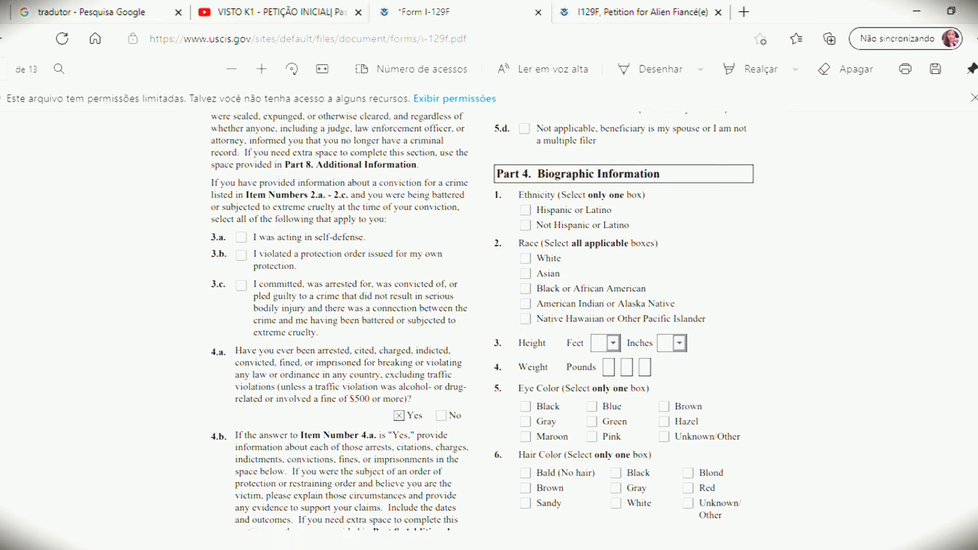
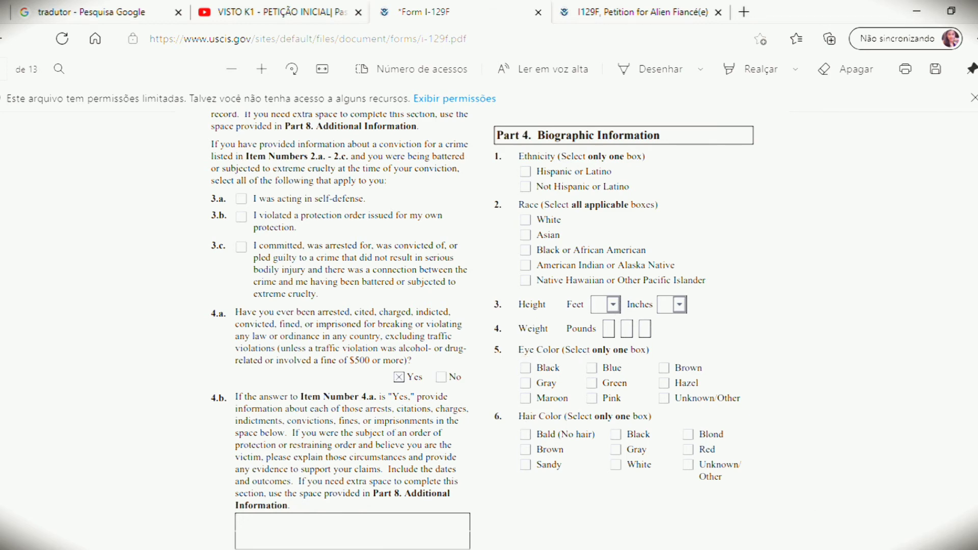
Step: Scroll down from Part 4 to Part 5, the Petitioner's Statement and contact information
{"action": "scroll", "coordinate": [481, 326], "scroll_direction": "down", "scroll_amount": 8}
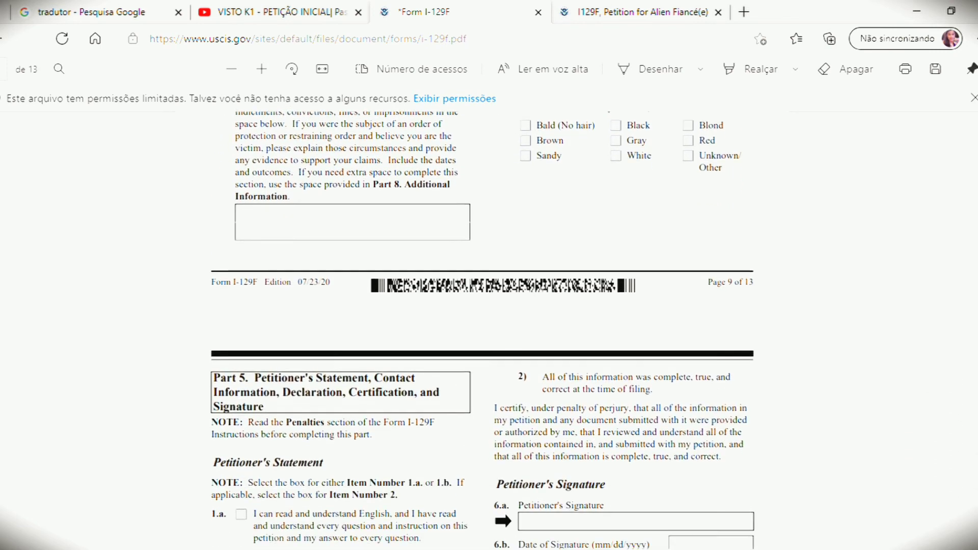
{"action": "scroll", "coordinate": [481, 326], "scroll_direction": "down", "scroll_amount": 2}
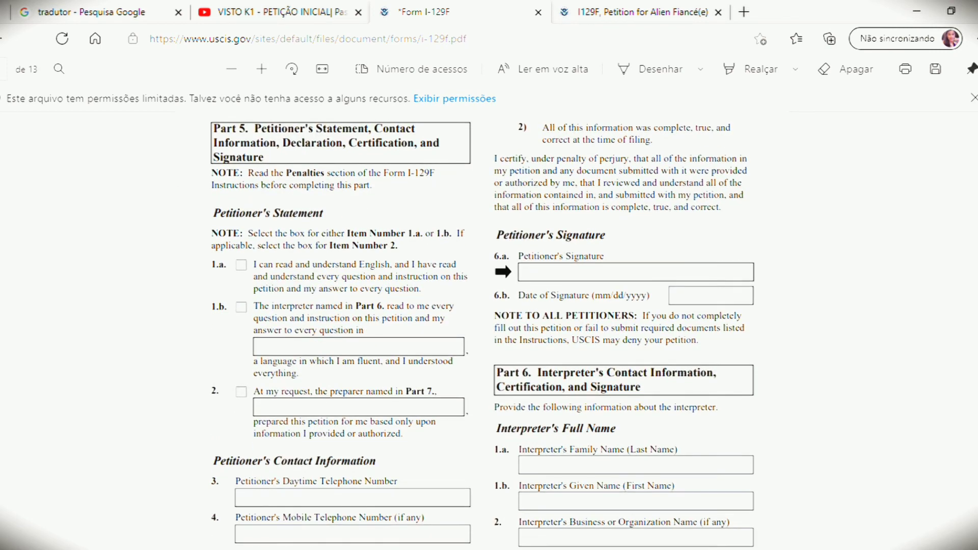
{"action": "scroll", "coordinate": [481, 326], "scroll_direction": "down", "scroll_amount": 1}
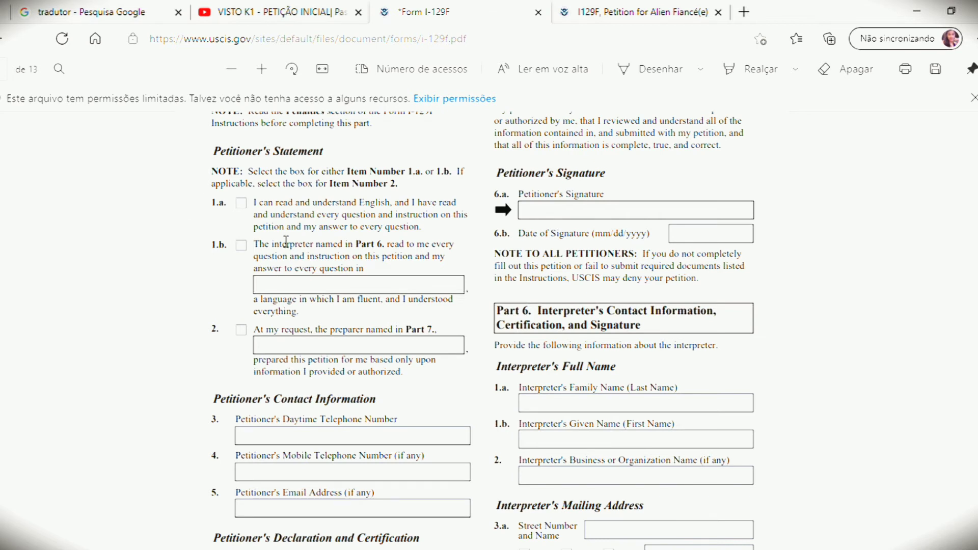
Step: Tick Part 5 item 1.a, stating the petitioner reads and understands English
{"action": "left_click", "coordinate": [242, 204]}
{"action": "left_click", "coordinate": [326, 294]}
{"action": "scroll", "coordinate": [334, 367], "scroll_direction": "down", "scroll_amount": 3}
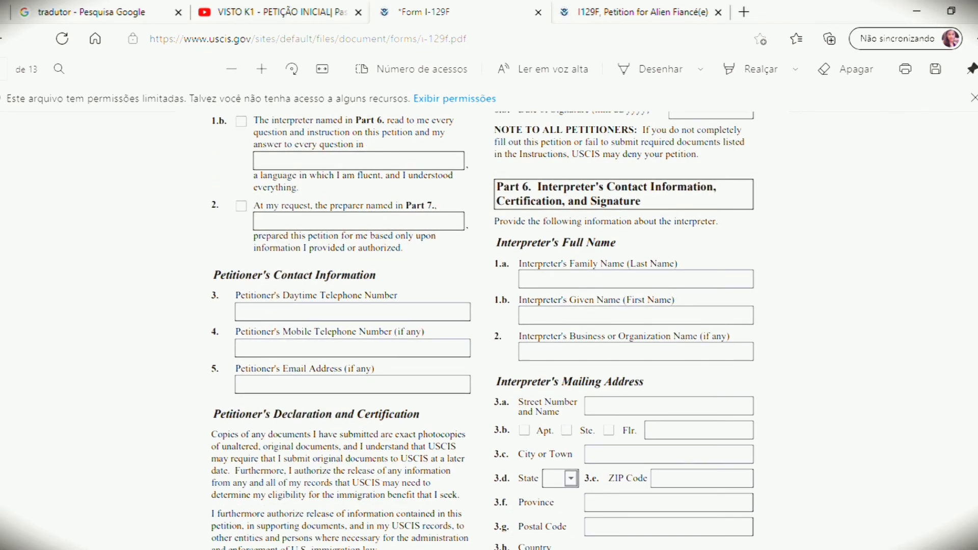
{"action": "scroll", "coordinate": [530, 214], "scroll_direction": "up", "scroll_amount": 5}
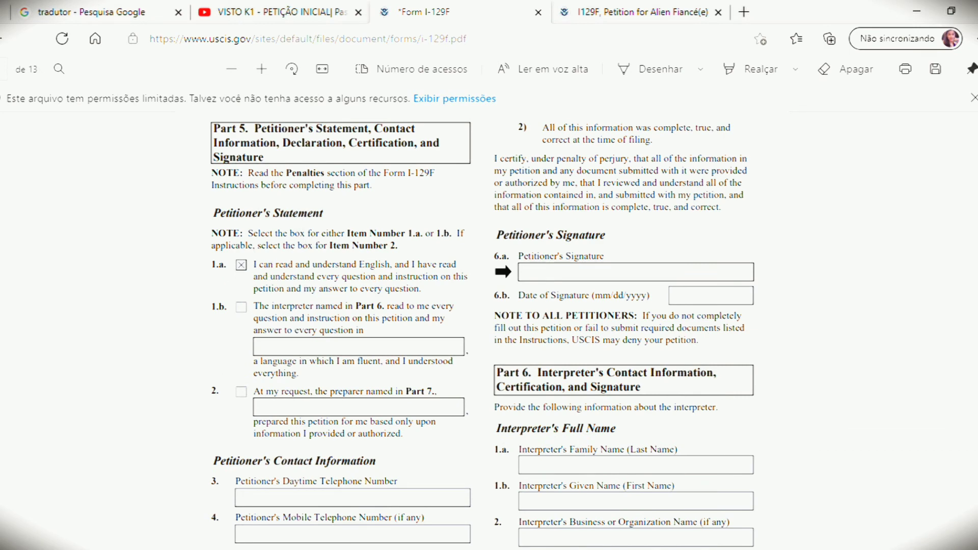
{"action": "scroll", "coordinate": [593, 375], "scroll_direction": "down", "scroll_amount": 5}
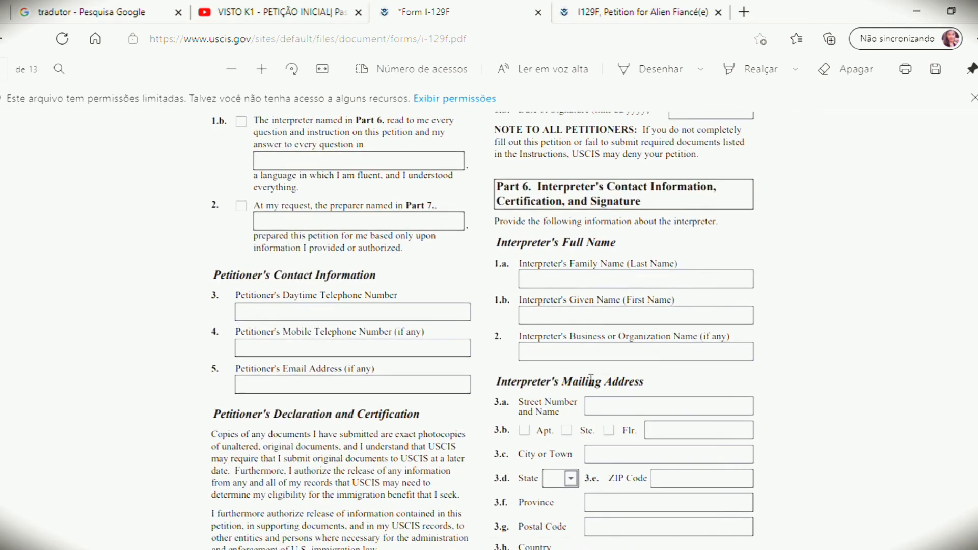
Step: Step through the daytime phone, mobile phone, email and 6.b signature date fields, leaving them blank
{"action": "left_click", "coordinate": [401, 319]}
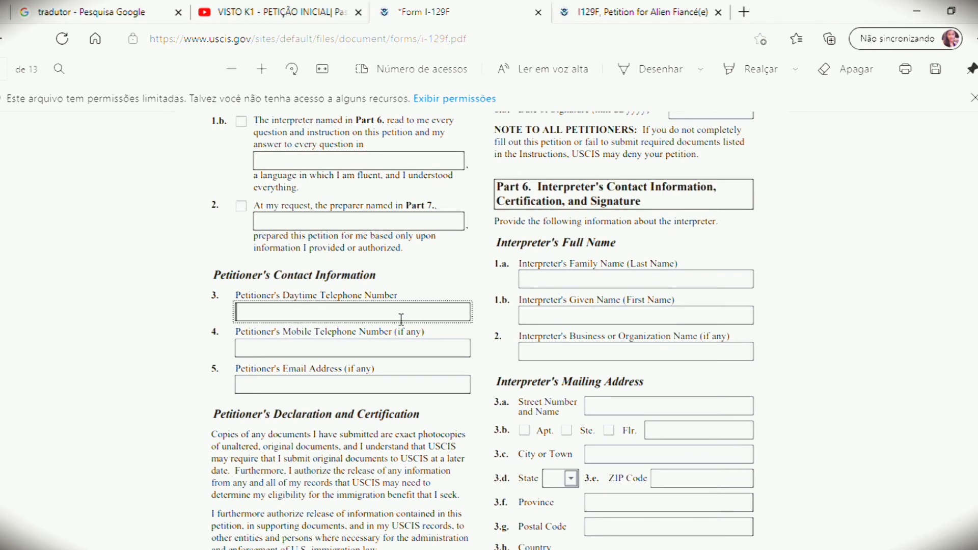
{"action": "left_click", "coordinate": [321, 354]}
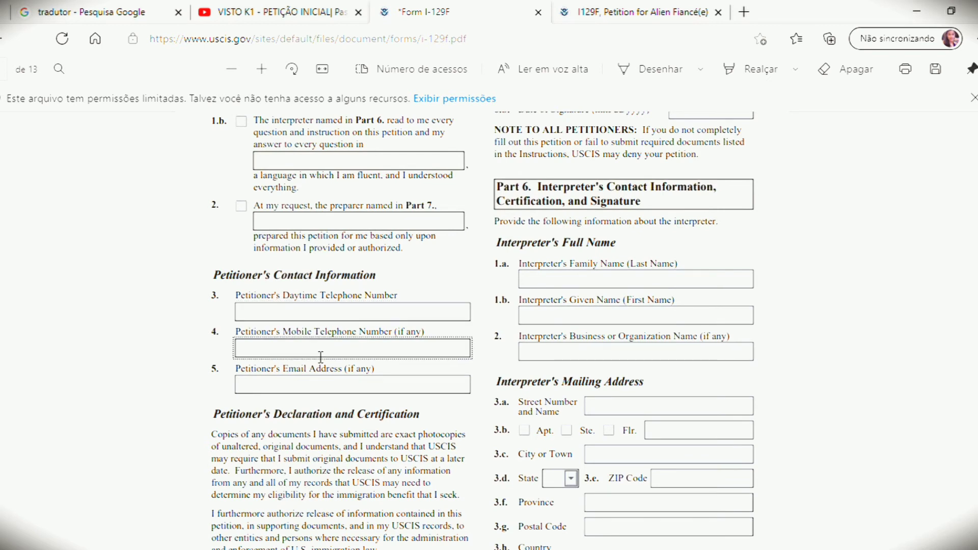
{"action": "left_click", "coordinate": [321, 388]}
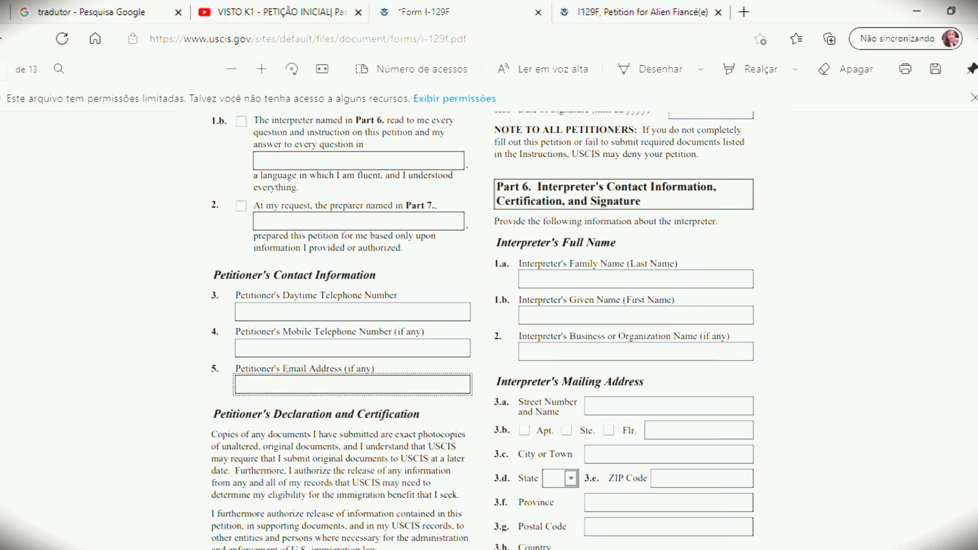
{"action": "scroll", "coordinate": [482, 326], "scroll_direction": "down", "scroll_amount": 4}
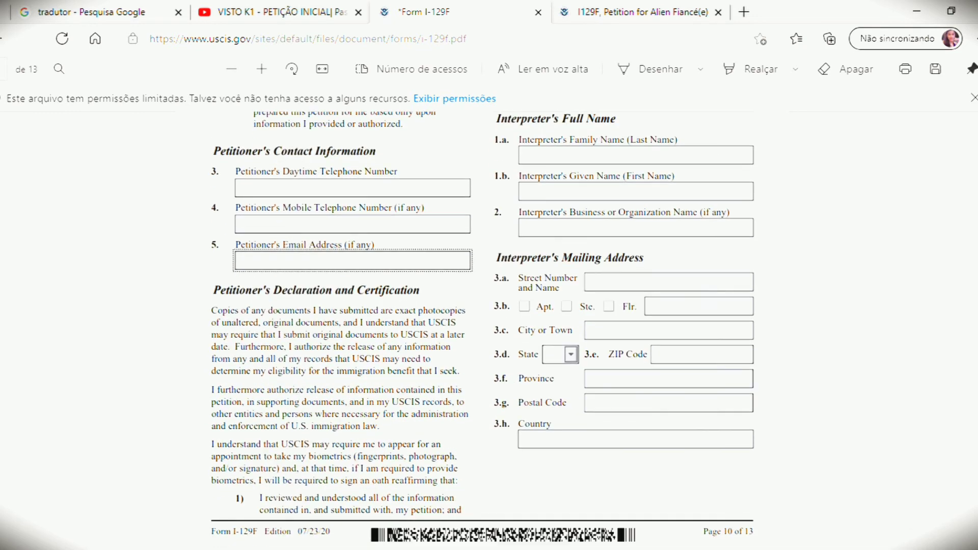
{"action": "scroll", "coordinate": [483, 326], "scroll_direction": "down", "scroll_amount": 3}
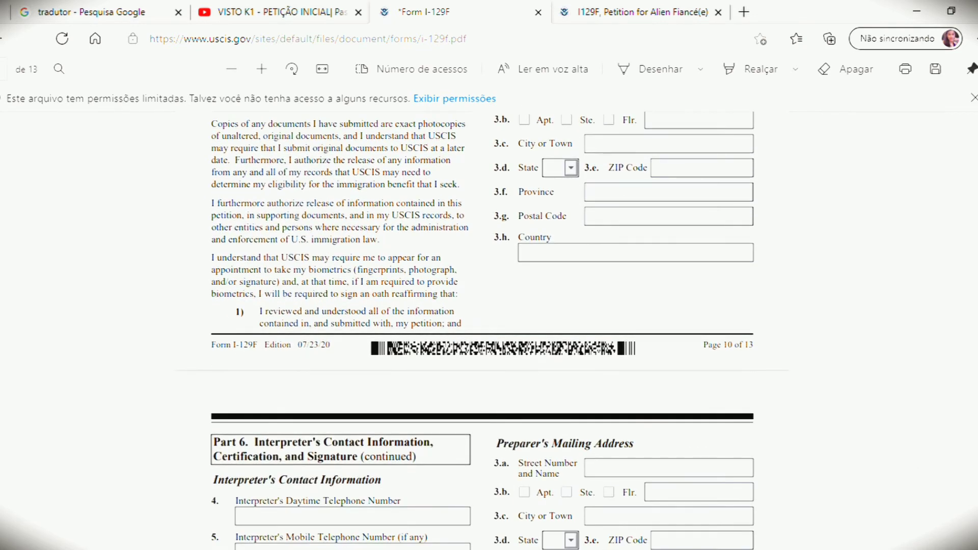
{"action": "scroll", "coordinate": [483, 326], "scroll_direction": "up", "scroll_amount": 15}
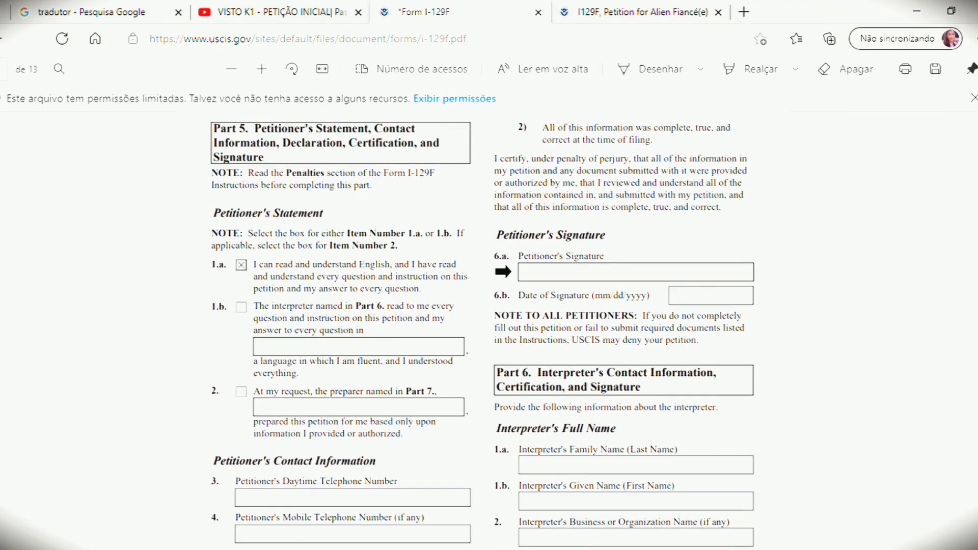
{"action": "scroll", "coordinate": [483, 326], "scroll_direction": "up", "scroll_amount": 3}
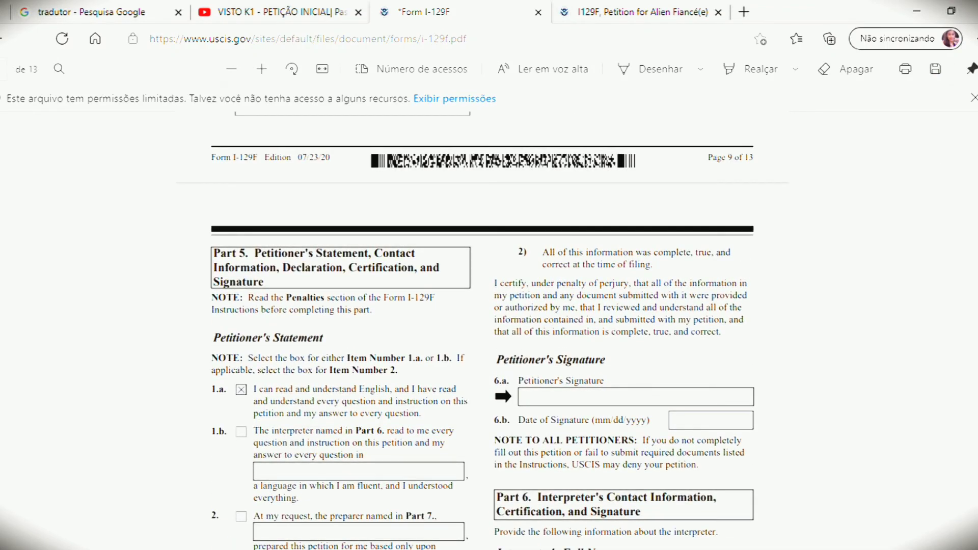
{"action": "scroll", "coordinate": [482, 326], "scroll_direction": "down", "scroll_amount": 2}
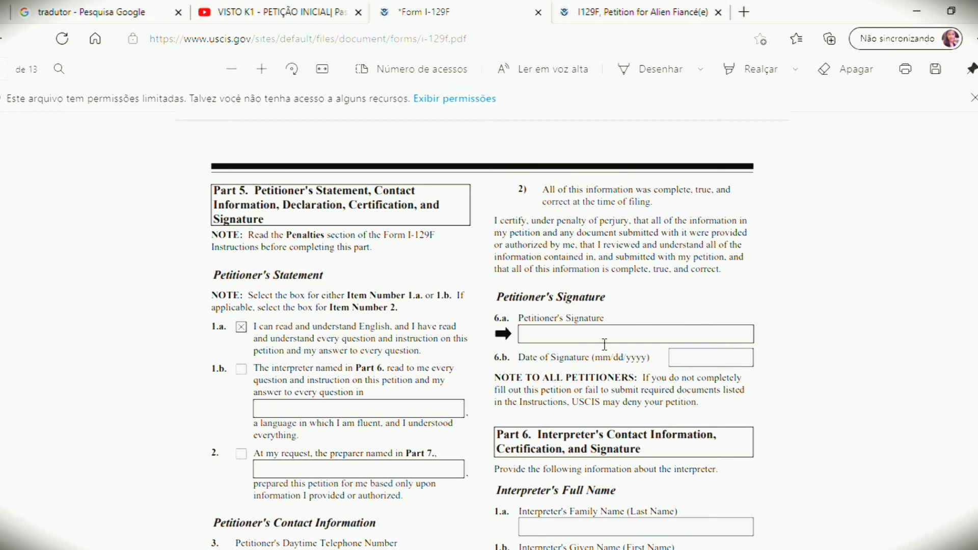
{"action": "left_click", "coordinate": [695, 358]}
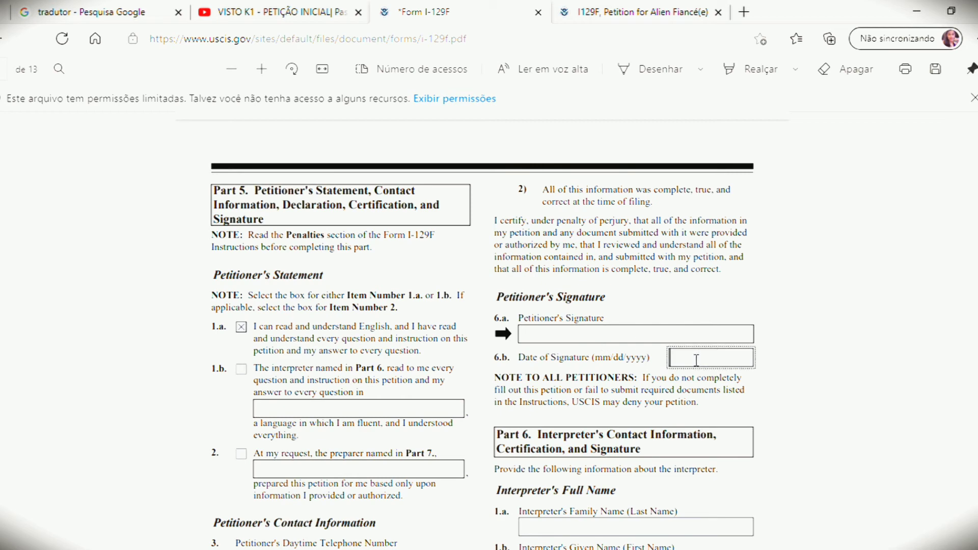
{"action": "scroll", "coordinate": [483, 326], "scroll_direction": "down", "scroll_amount": 5}
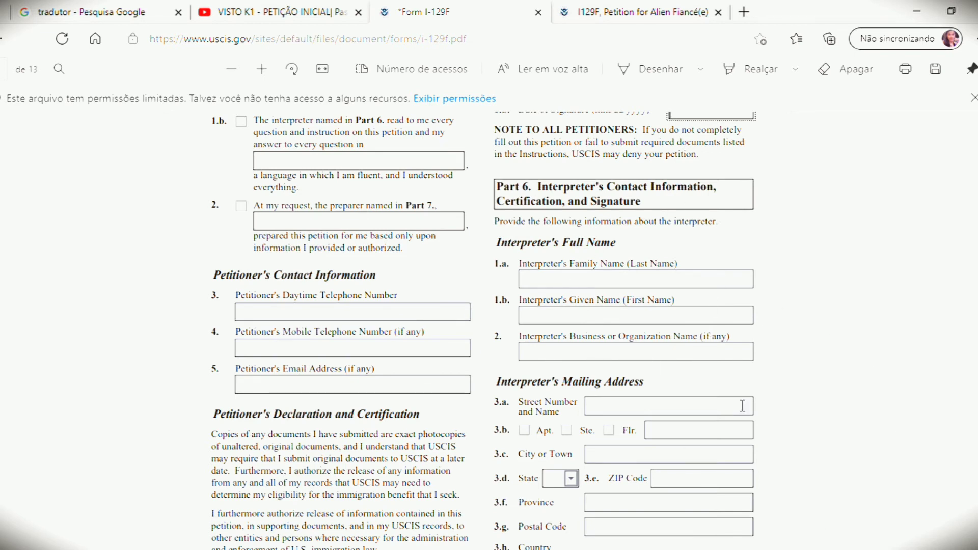
Step: Scroll through Parts 6 and 7 to the Preparer's Certification fields 8.a–8.b on page 12
{"action": "scroll", "coordinate": [483, 331], "scroll_direction": "down", "scroll_amount": 10}
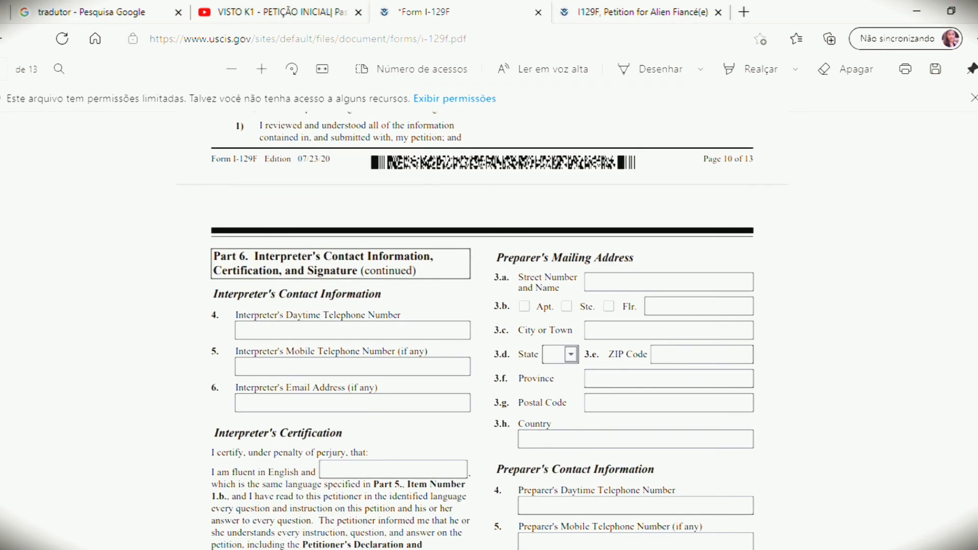
{"action": "scroll", "coordinate": [483, 331], "scroll_direction": "down", "scroll_amount": 1}
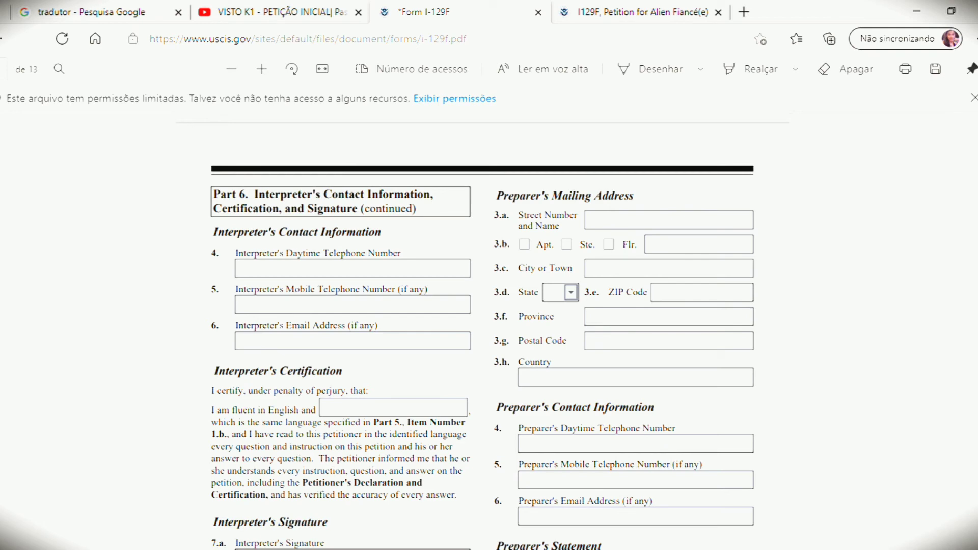
{"action": "scroll", "coordinate": [483, 331], "scroll_direction": "down", "scroll_amount": 4}
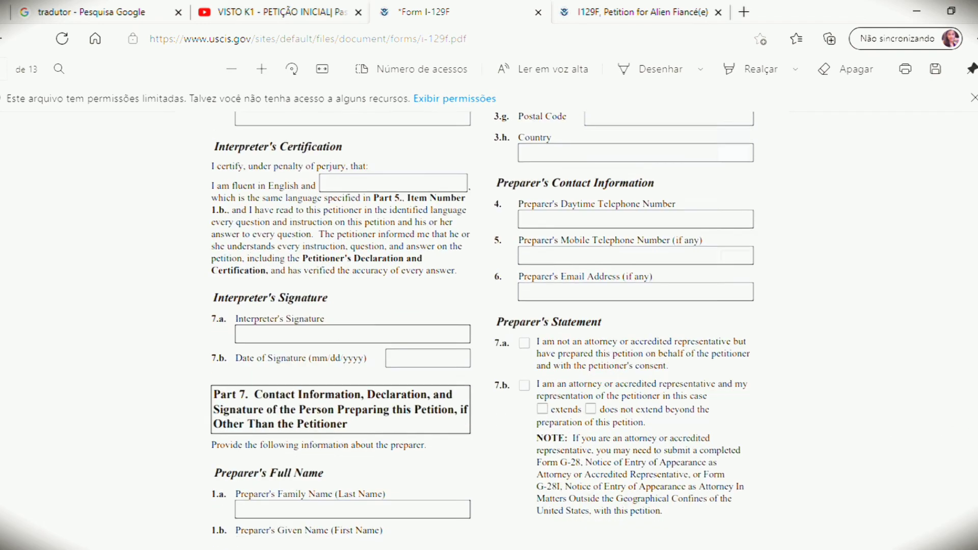
{"action": "scroll", "coordinate": [483, 331], "scroll_direction": "down", "scroll_amount": 1}
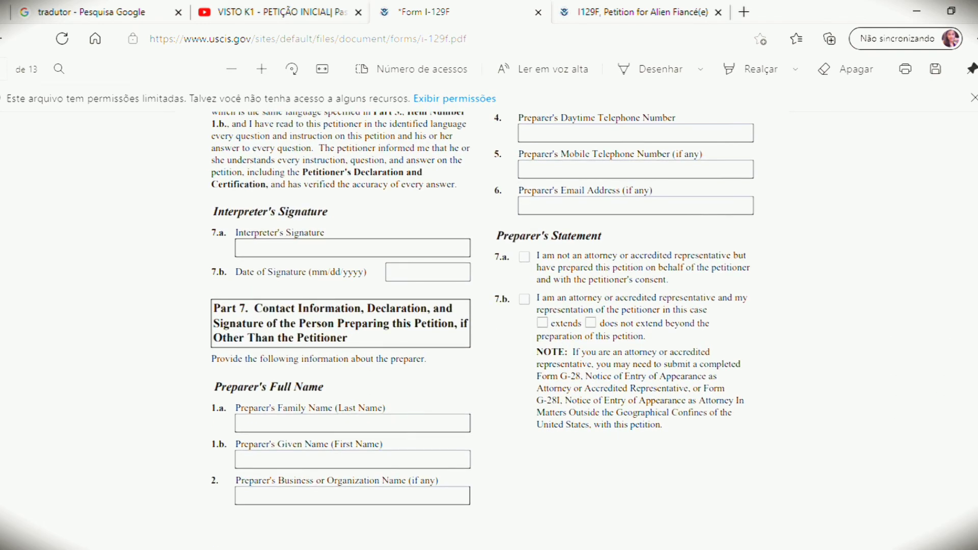
{"action": "scroll", "coordinate": [483, 331], "scroll_direction": "up", "scroll_amount": 6}
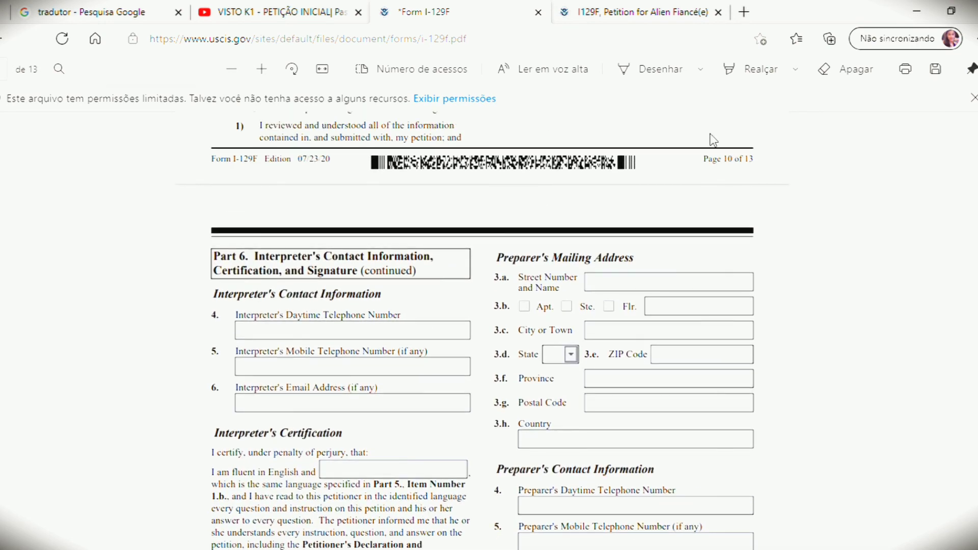
{"action": "scroll", "coordinate": [482, 331], "scroll_direction": "up", "scroll_amount": 2}
{"action": "scroll", "coordinate": [483, 331], "scroll_direction": "up", "scroll_amount": 1}
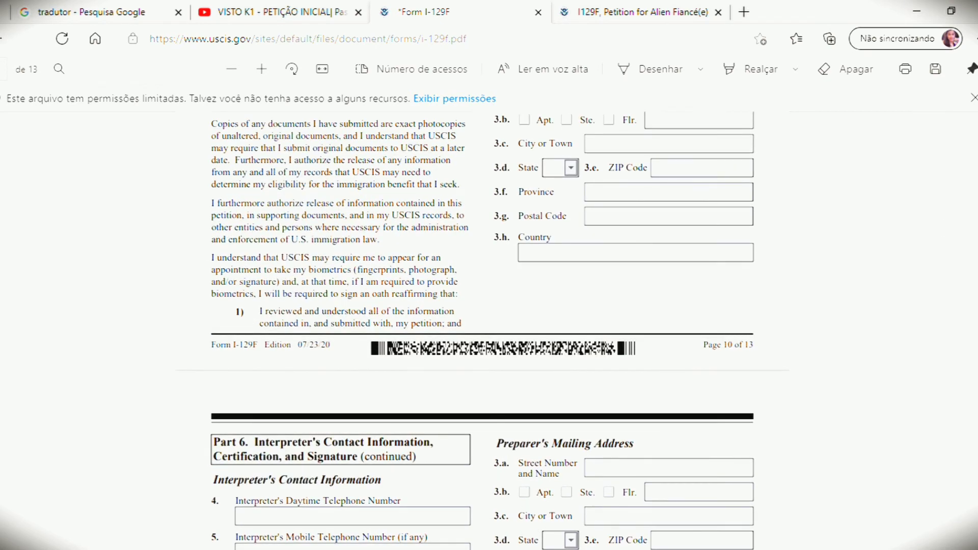
{"action": "scroll", "coordinate": [483, 331], "scroll_direction": "down", "scroll_amount": 4}
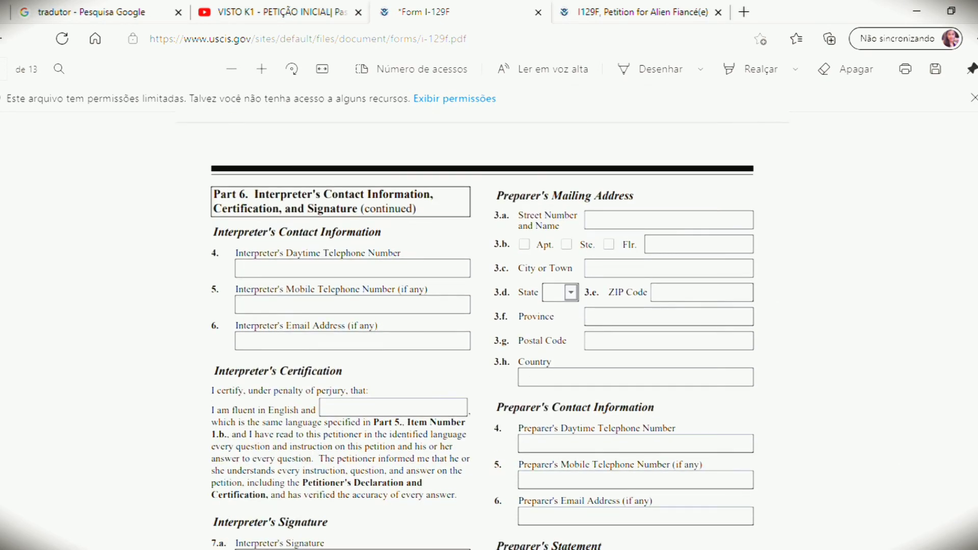
{"action": "scroll", "coordinate": [482, 331], "scroll_direction": "down", "scroll_amount": 4}
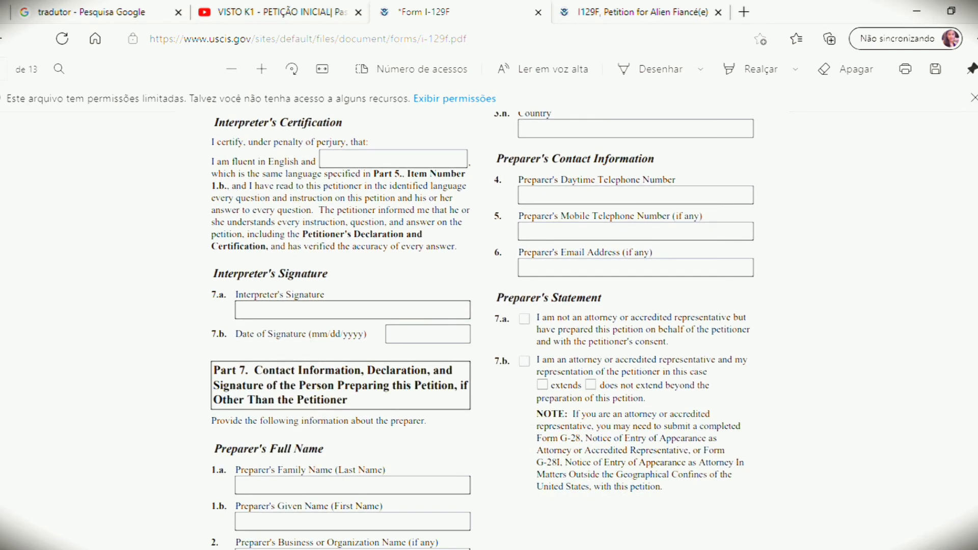
{"action": "scroll", "coordinate": [483, 331], "scroll_direction": "down", "scroll_amount": 2}
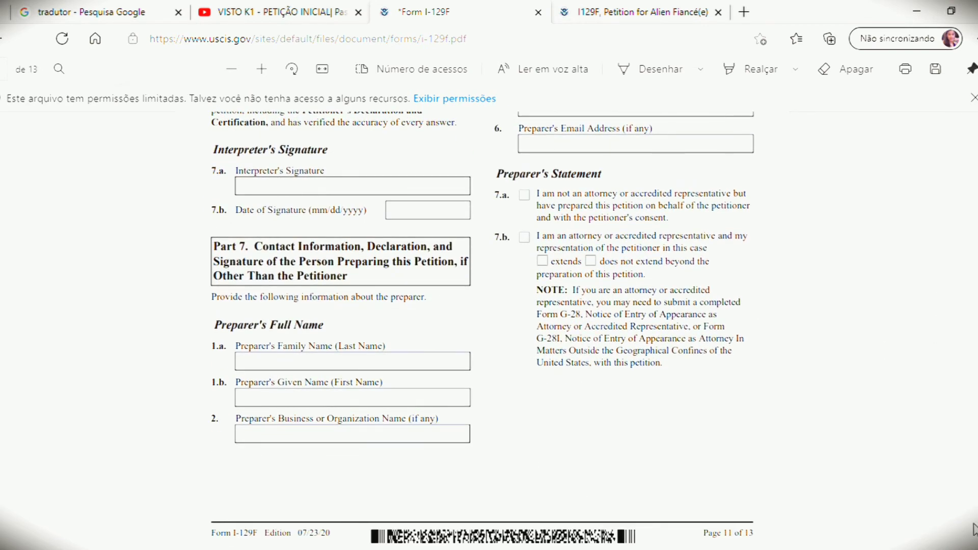
{"action": "scroll", "coordinate": [483, 331], "scroll_direction": "down", "scroll_amount": 8}
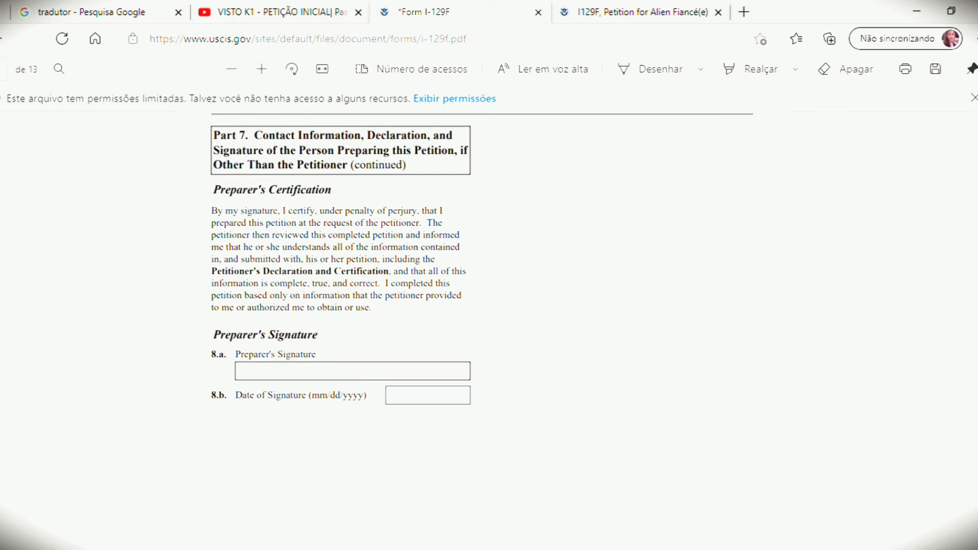
{"action": "scroll", "coordinate": [489, 306], "scroll_direction": "down", "scroll_amount": 6}
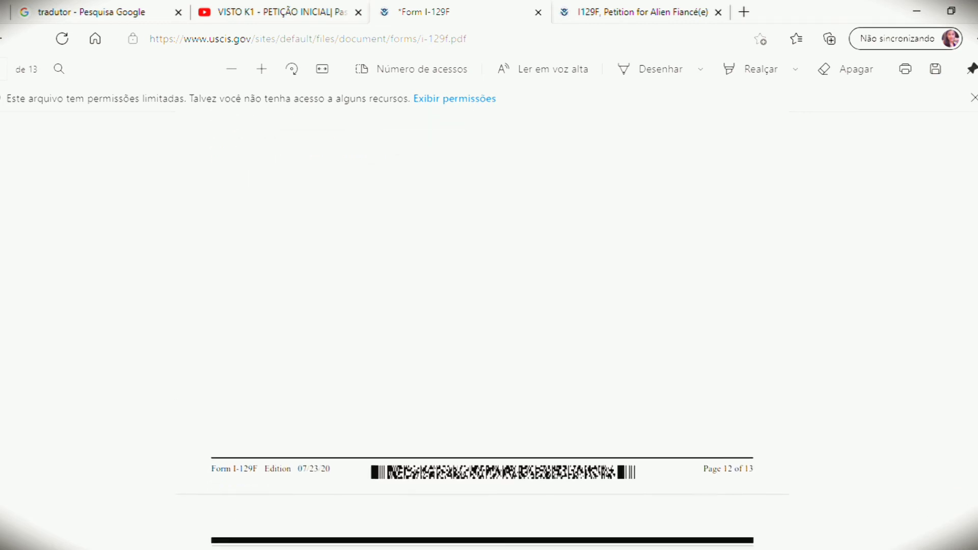
Step: Scroll to page 13, Part 8 Additional Information, showing the 3.d and 6.d boxes
{"action": "scroll", "coordinate": [489, 305], "scroll_direction": "down", "scroll_amount": 6}
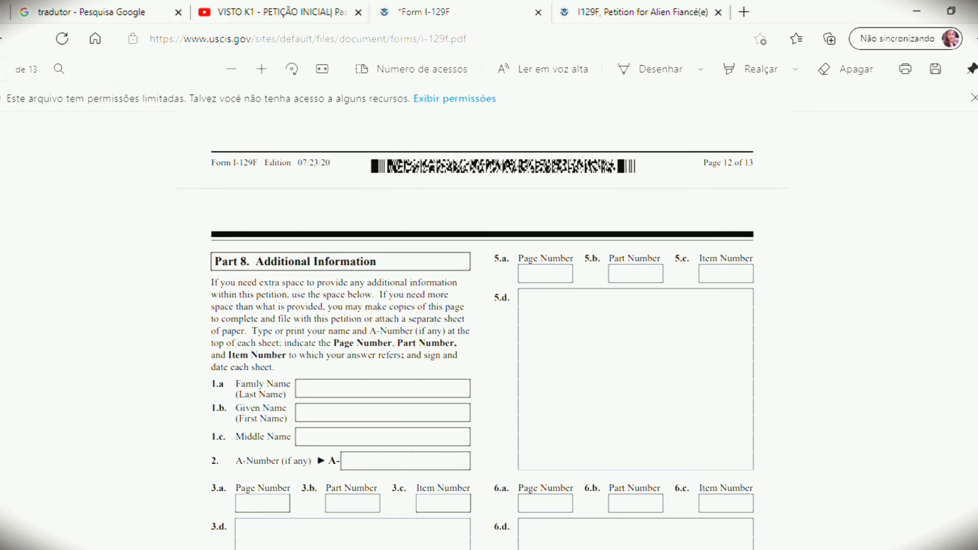
{"action": "scroll", "coordinate": [489, 305], "scroll_direction": "down", "scroll_amount": 1}
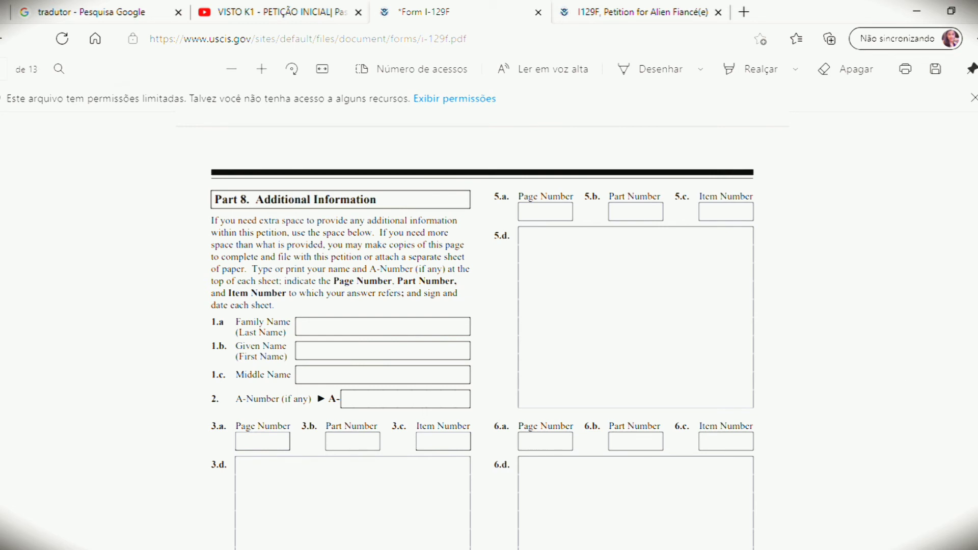
{"action": "scroll", "coordinate": [482, 331], "scroll_direction": "down", "scroll_amount": 3}
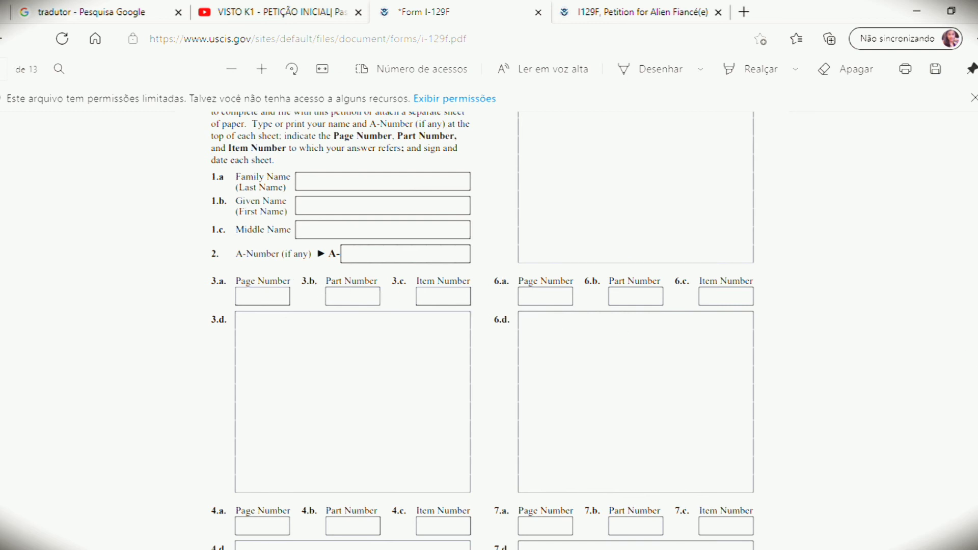
{"action": "scroll", "coordinate": [481, 331], "scroll_direction": "up", "scroll_amount": 20}
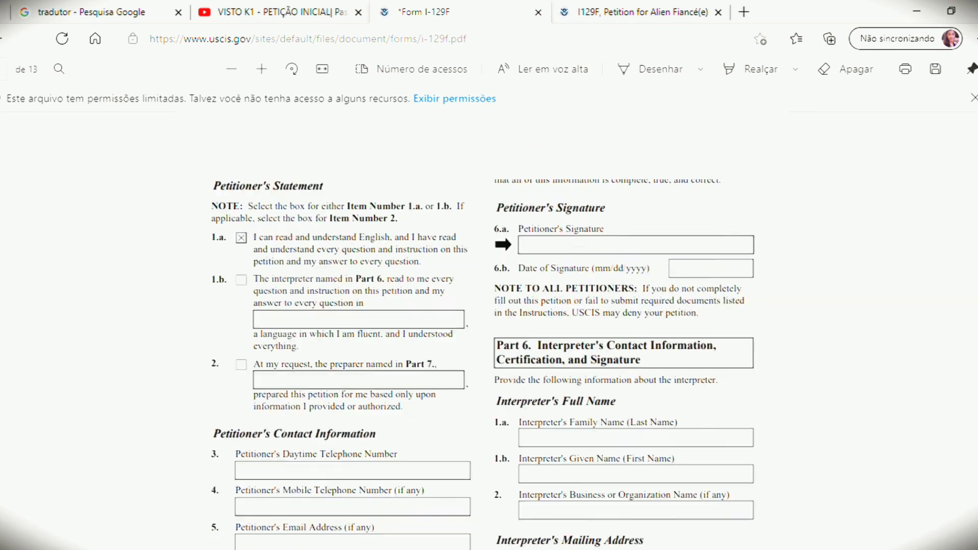
Step: Scroll back to page 7 to review item 39, answered Yes, and the empty children fields 40.a–42
{"action": "scroll", "coordinate": [481, 331], "scroll_direction": "up", "scroll_amount": 20}
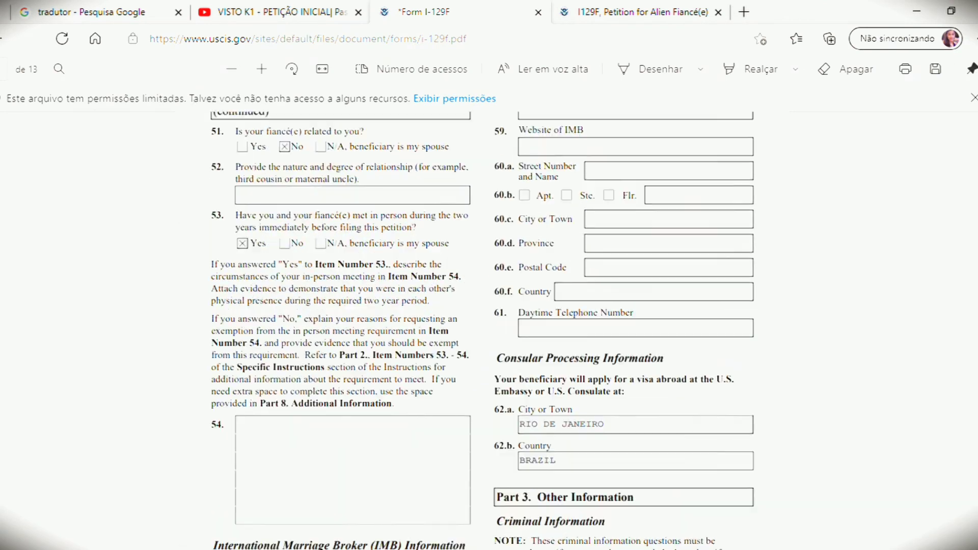
{"action": "scroll", "coordinate": [482, 331], "scroll_direction": "up", "scroll_amount": 3}
{"action": "scroll", "coordinate": [482, 331], "scroll_direction": "up", "scroll_amount": 12}
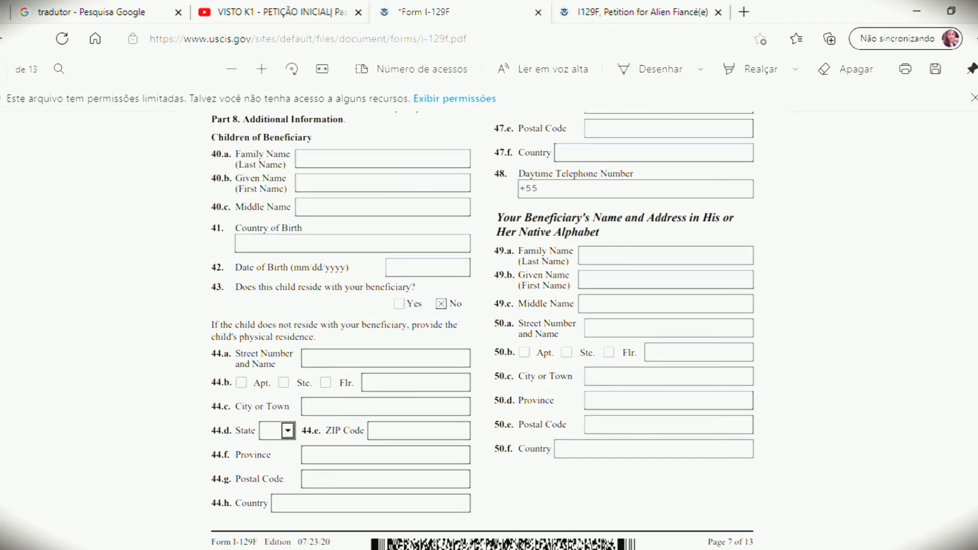
{"action": "scroll", "coordinate": [482, 331], "scroll_direction": "up", "scroll_amount": 1}
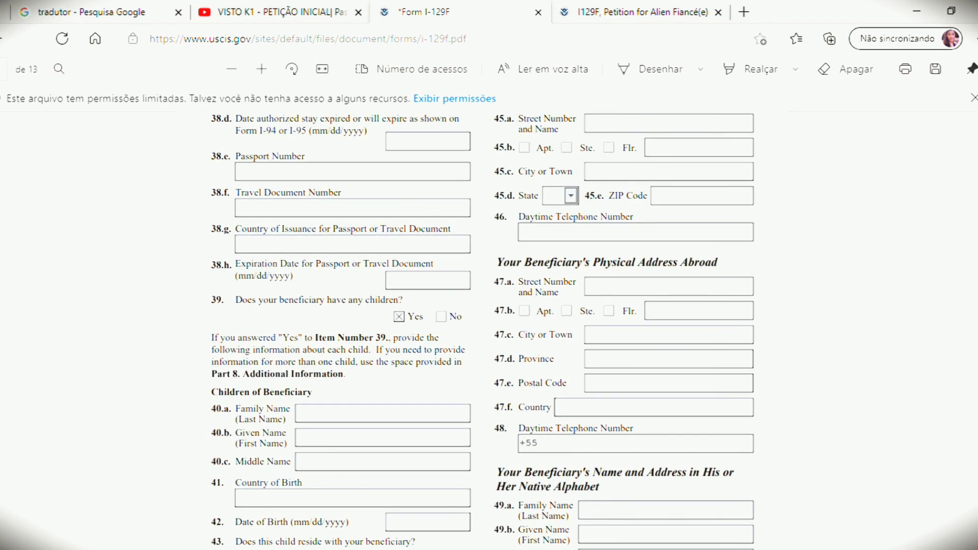
{"action": "scroll", "coordinate": [482, 331], "scroll_direction": "down", "scroll_amount": 3}
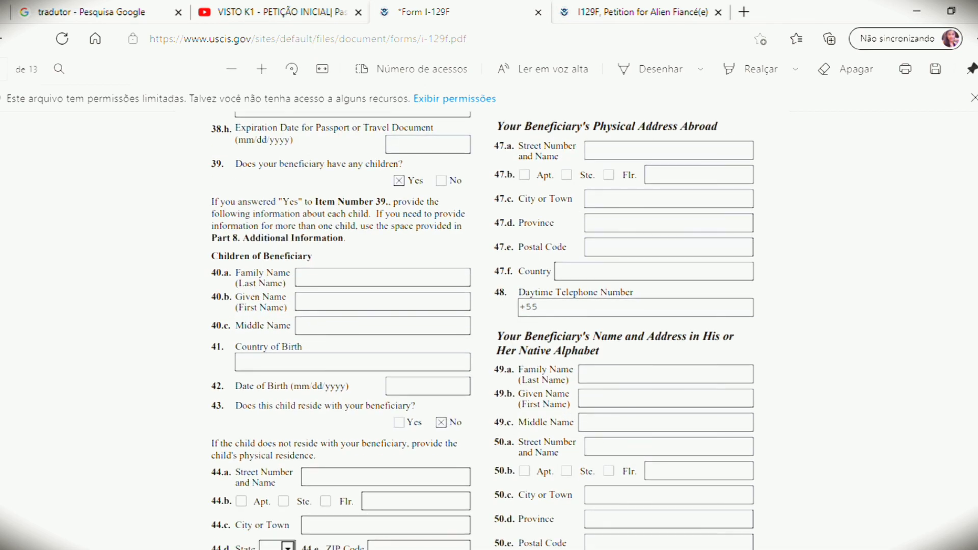
{"action": "scroll", "coordinate": [482, 331], "scroll_direction": "down", "scroll_amount": 2}
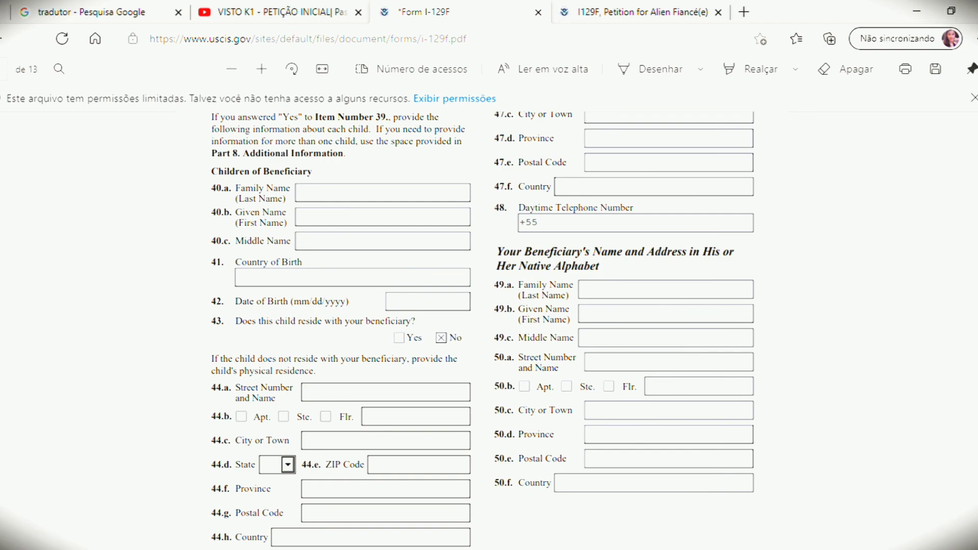
{"action": "scroll", "coordinate": [482, 331], "scroll_direction": "down", "scroll_amount": 13}
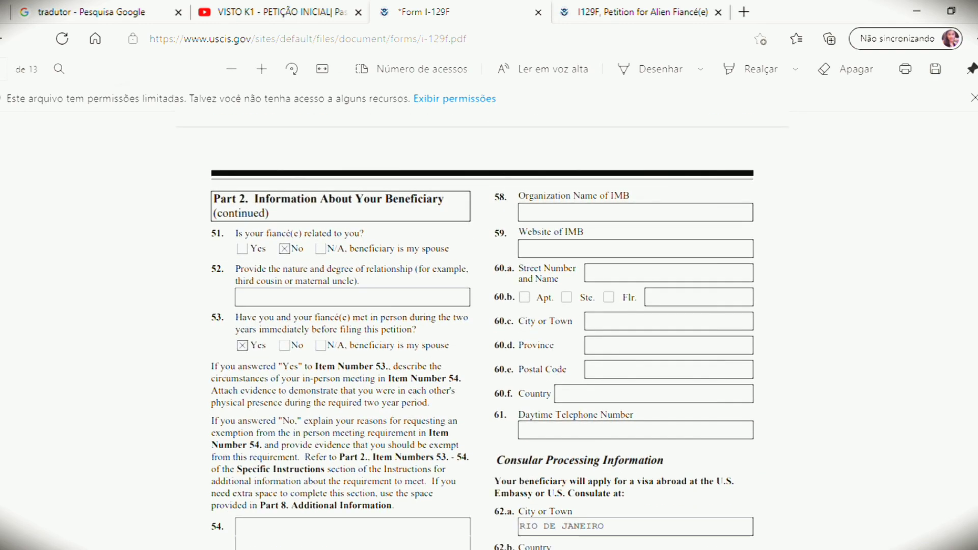
{"action": "scroll", "coordinate": [482, 331], "scroll_direction": "down", "scroll_amount": 3}
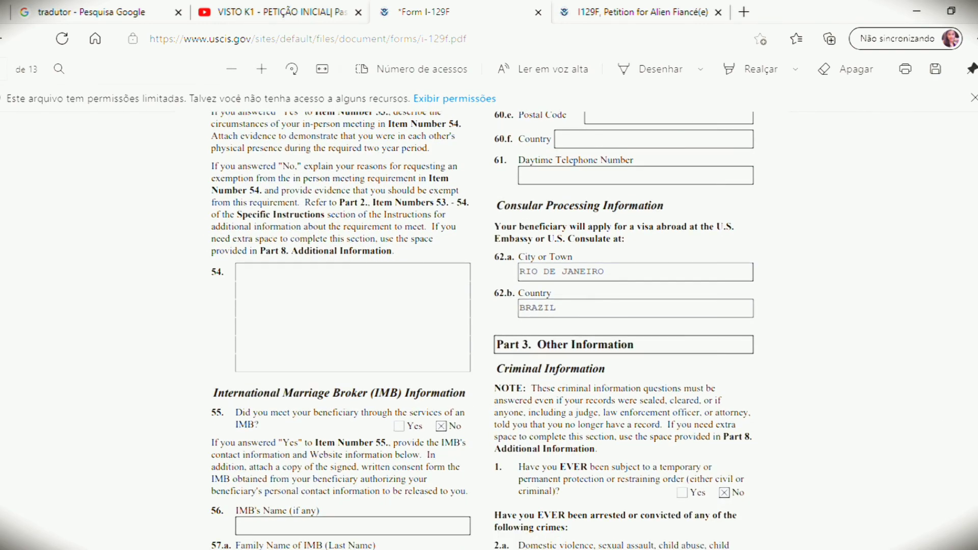
{"action": "scroll", "coordinate": [482, 331], "scroll_direction": "up", "scroll_amount": 20}
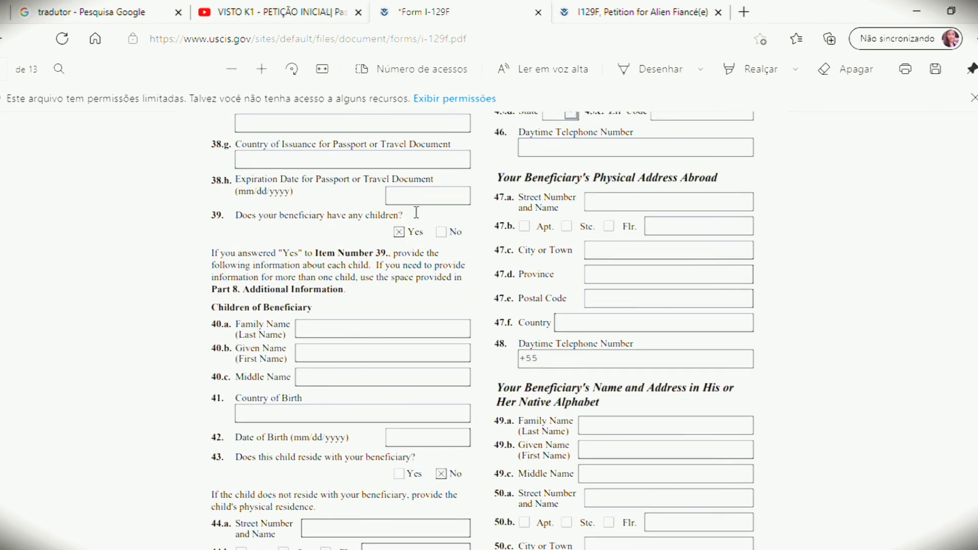
{"action": "scroll", "coordinate": [482, 331], "scroll_direction": "down", "scroll_amount": 1}
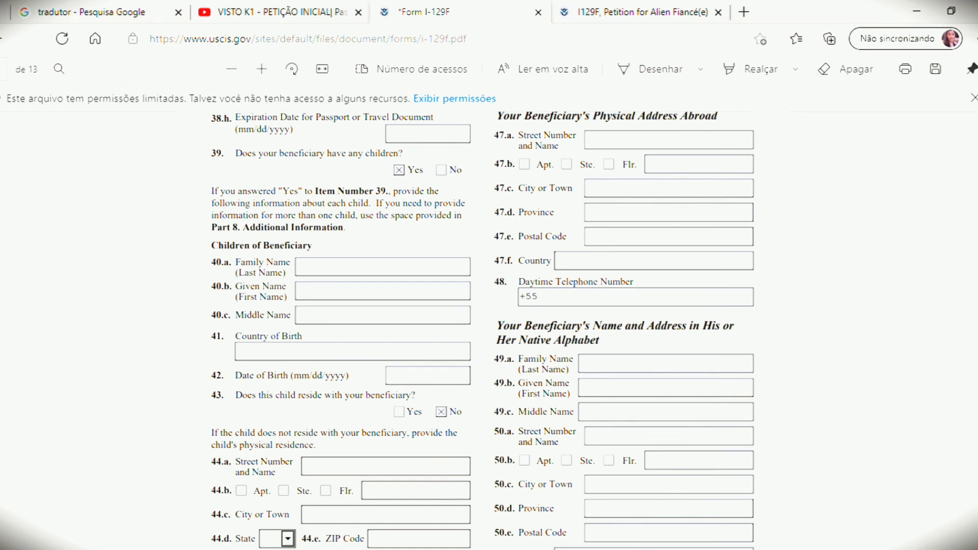
{"action": "scroll", "coordinate": [482, 331], "scroll_direction": "down", "scroll_amount": 1}
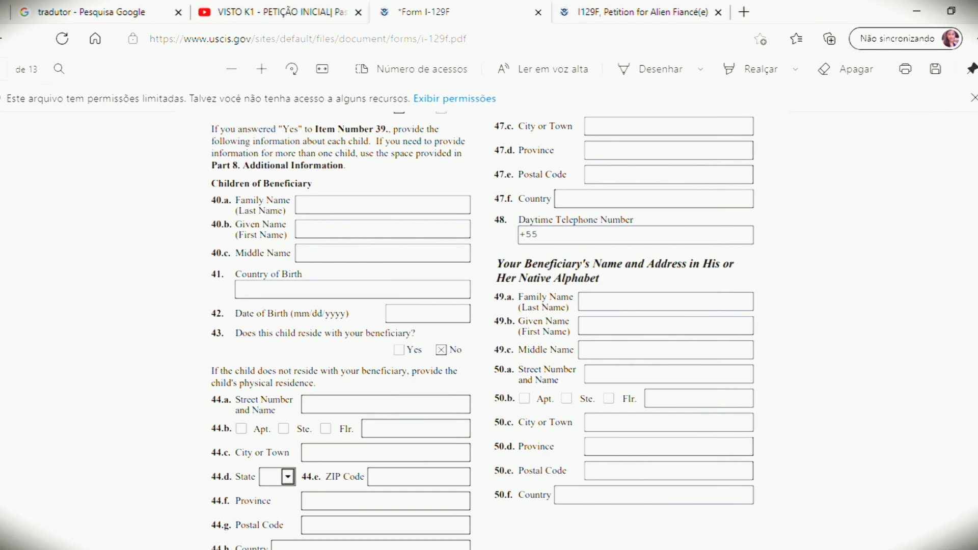
{"action": "scroll", "coordinate": [279, 157], "scroll_direction": "up", "scroll_amount": 6}
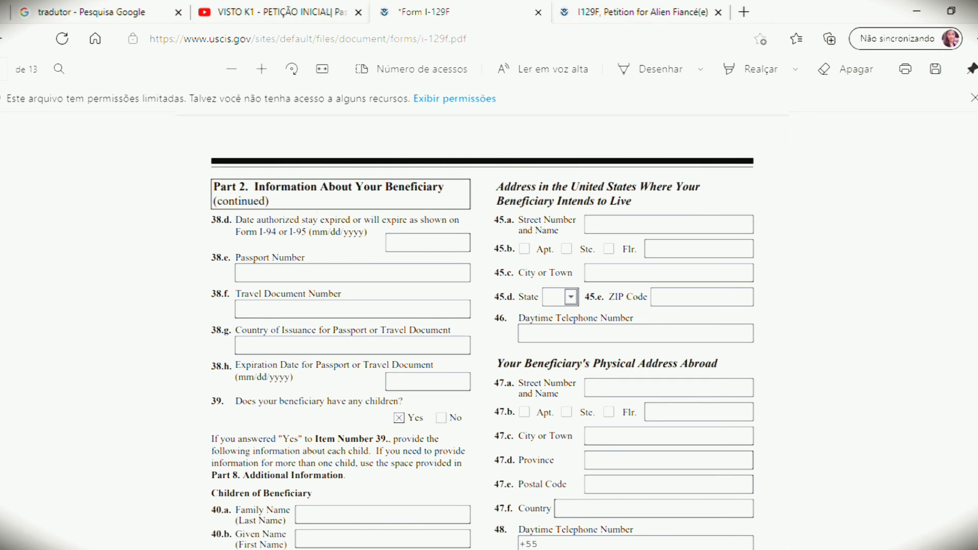
{"action": "scroll", "coordinate": [482, 331], "scroll_direction": "down", "scroll_amount": 7}
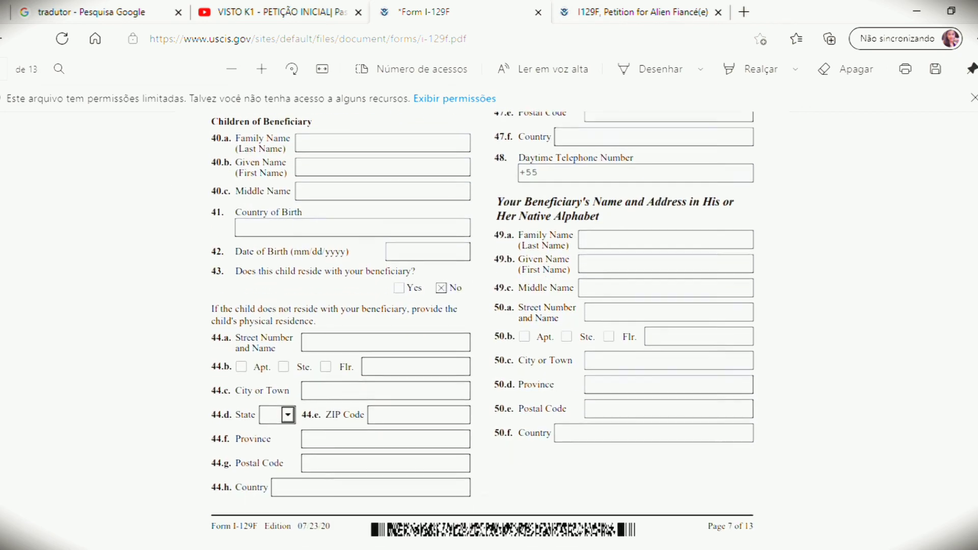
{"action": "scroll", "coordinate": [482, 331], "scroll_direction": "down", "scroll_amount": 3}
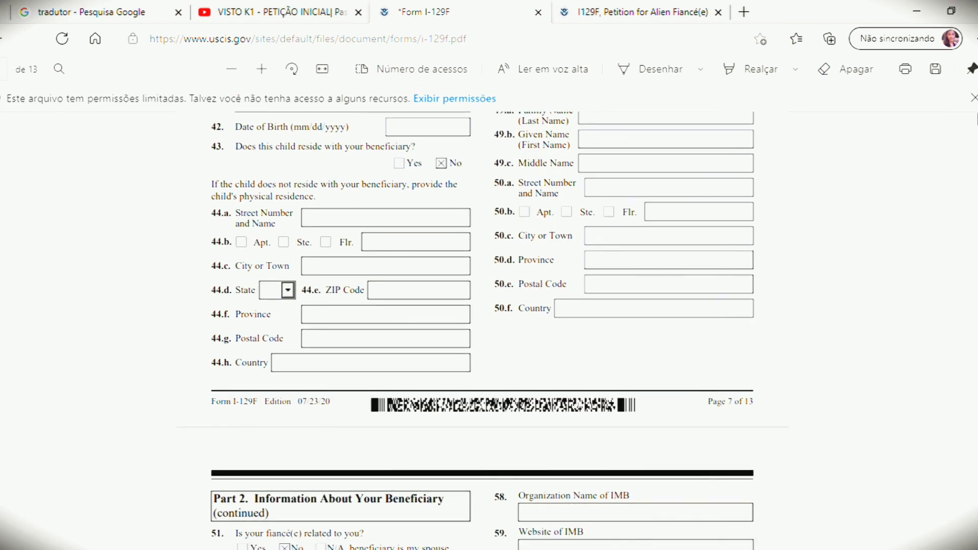
{"action": "scroll", "coordinate": [481, 331], "scroll_direction": "up", "scroll_amount": 6}
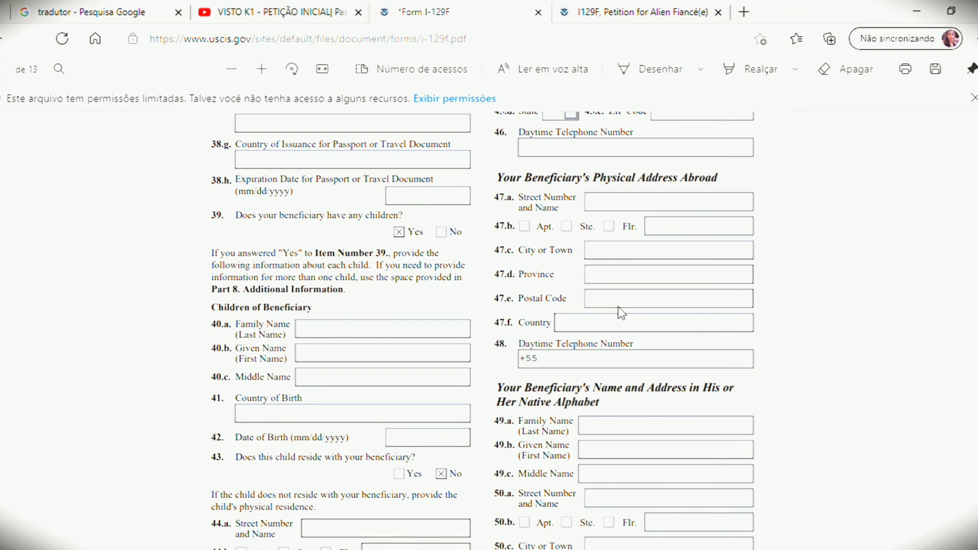
Step: Enter Part Number 2 in 3.b and Item Number 39 in 3.c of Part 8
{"action": "scroll", "coordinate": [481, 331], "scroll_direction": "down", "scroll_amount": 20}
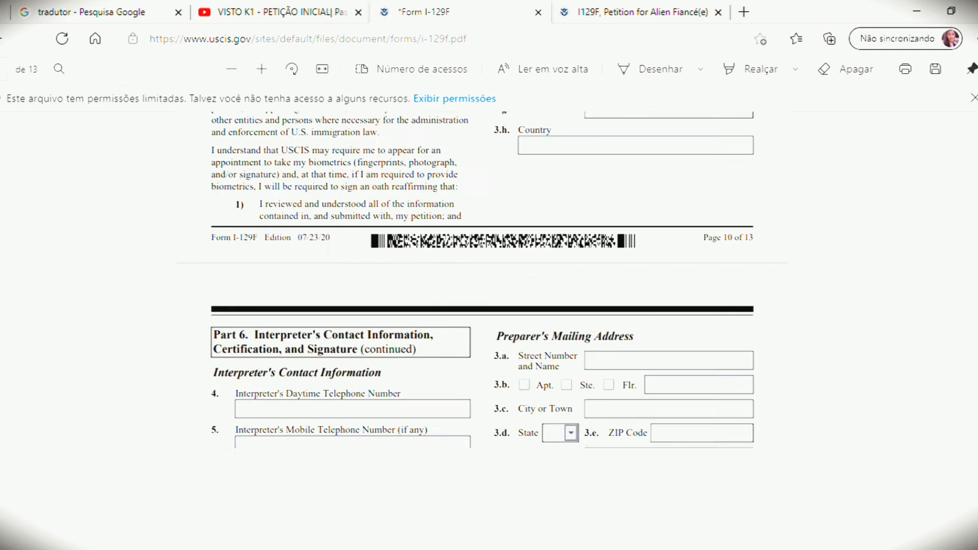
{"action": "scroll", "coordinate": [482, 331], "scroll_direction": "up", "scroll_amount": 3}
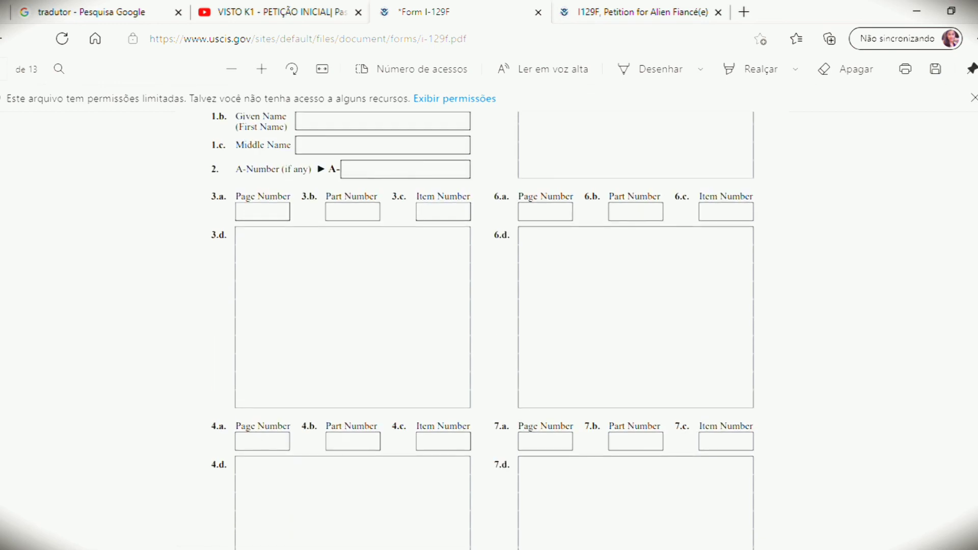
{"action": "left_click", "coordinate": [358, 217]}
{"action": "type", "text": "2"}
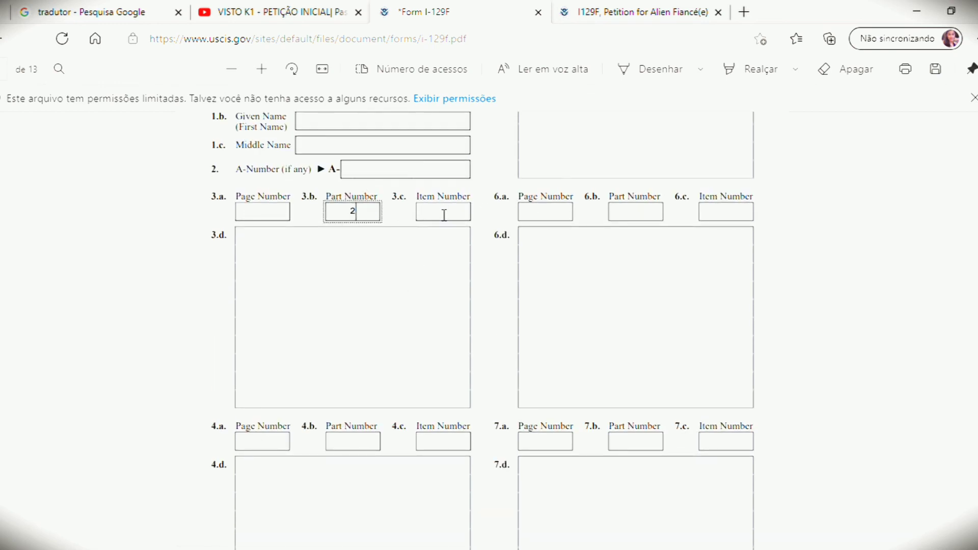
{"action": "left_click", "coordinate": [444, 217]}
{"action": "type", "text": "39"}
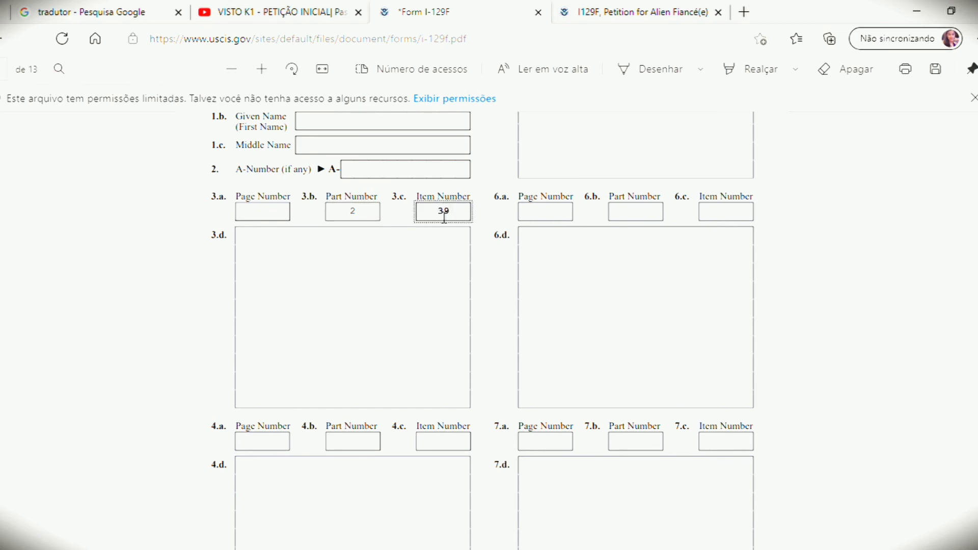
Step: Fill 3.a Page Number with 7 and move into the empty 3.d box
{"action": "scroll", "coordinate": [444, 217], "scroll_direction": "up", "scroll_amount": 18}
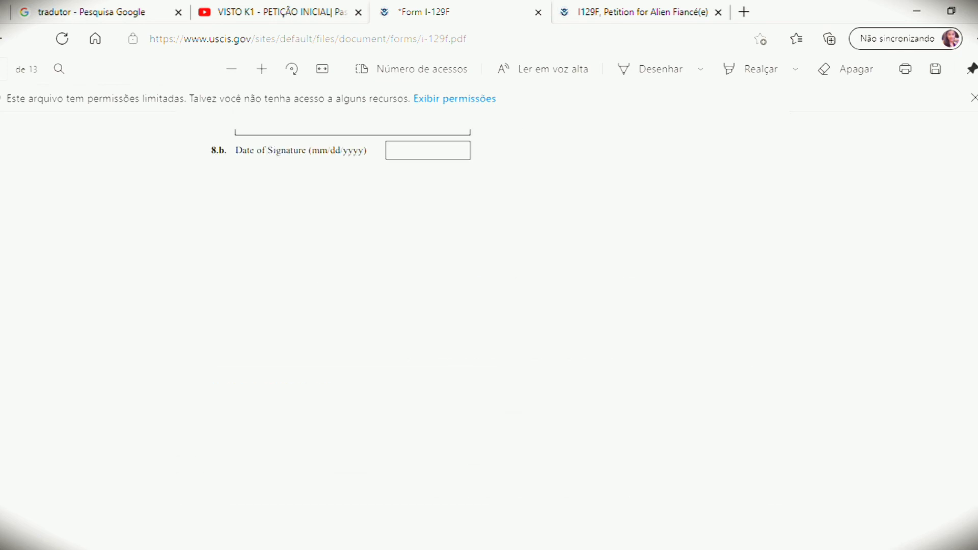
{"action": "scroll", "coordinate": [482, 331], "scroll_direction": "up", "scroll_amount": 15}
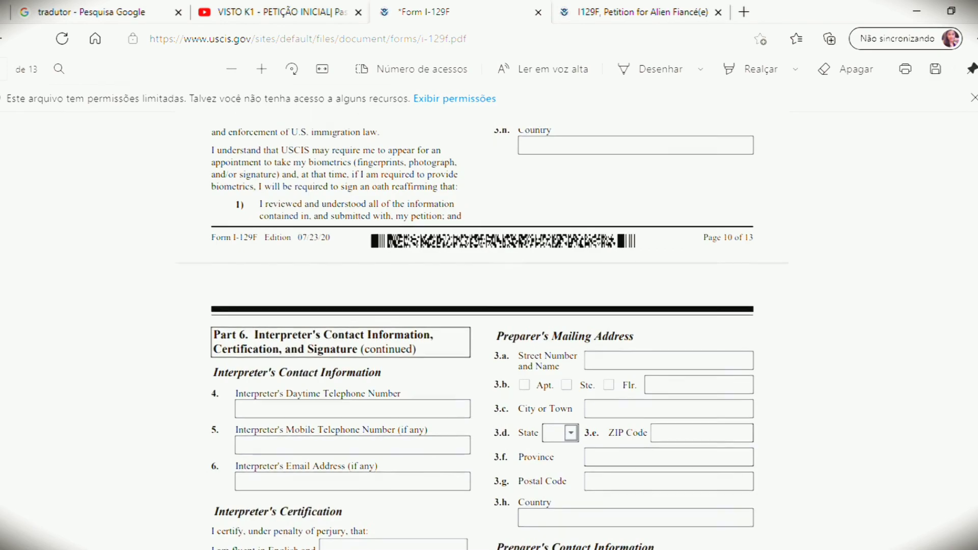
{"action": "scroll", "coordinate": [481, 331], "scroll_direction": "up", "scroll_amount": 20}
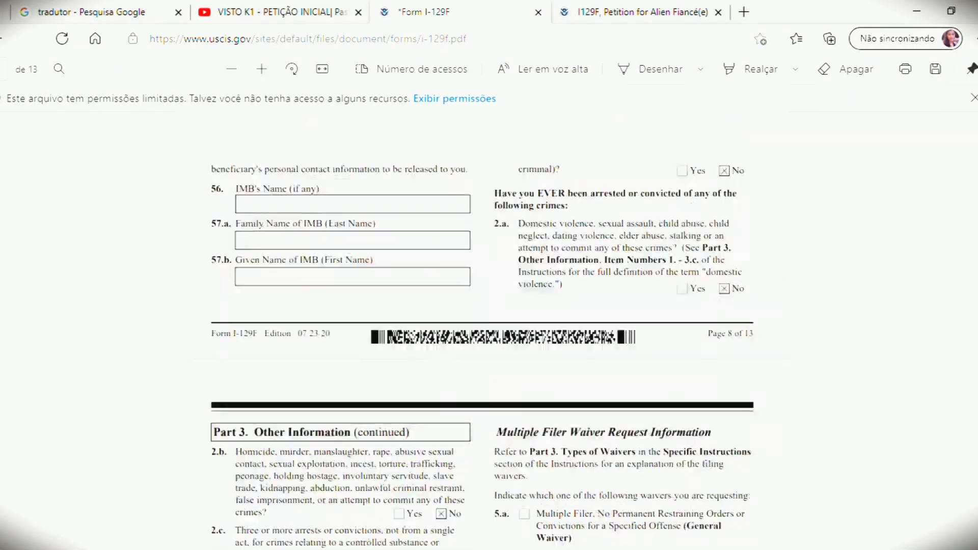
{"action": "scroll", "coordinate": [481, 330], "scroll_direction": "up", "scroll_amount": 20}
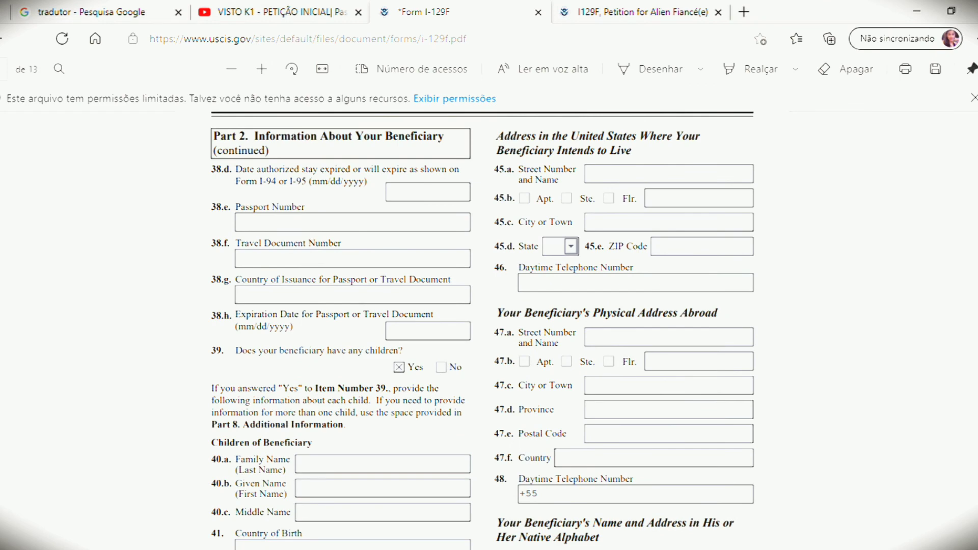
{"action": "scroll", "coordinate": [793, 421], "scroll_direction": "down", "scroll_amount": 8}
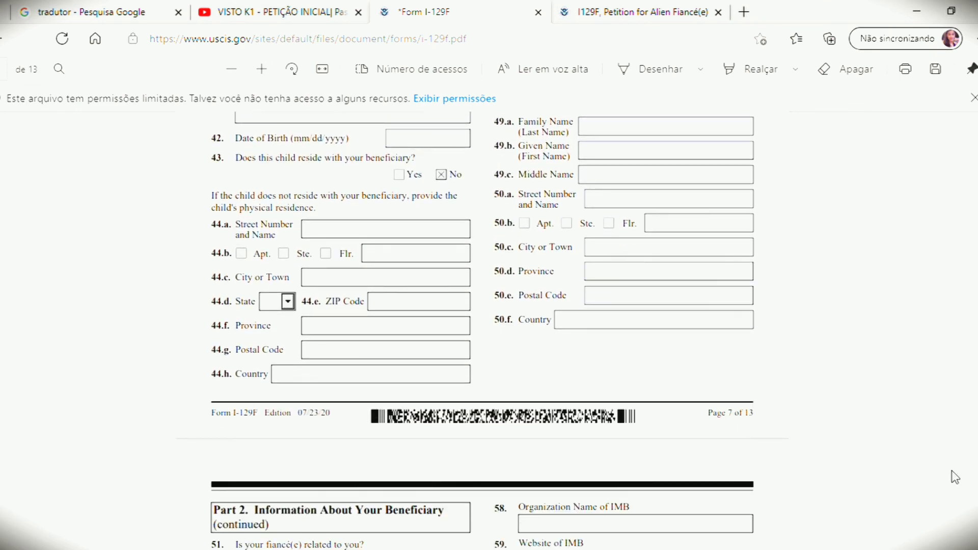
{"action": "scroll", "coordinate": [333, 138], "scroll_direction": "down", "scroll_amount": 20}
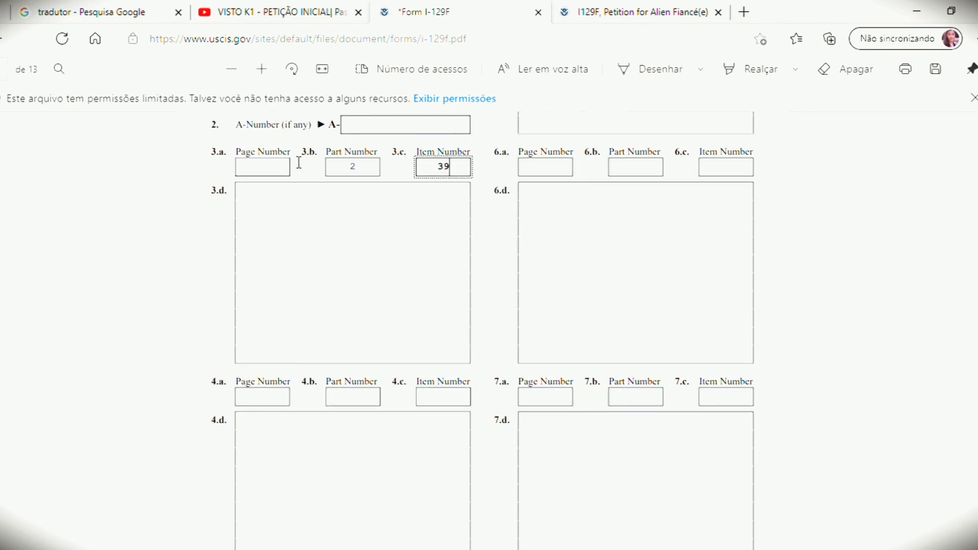
{"action": "left_click", "coordinate": [284, 168]}
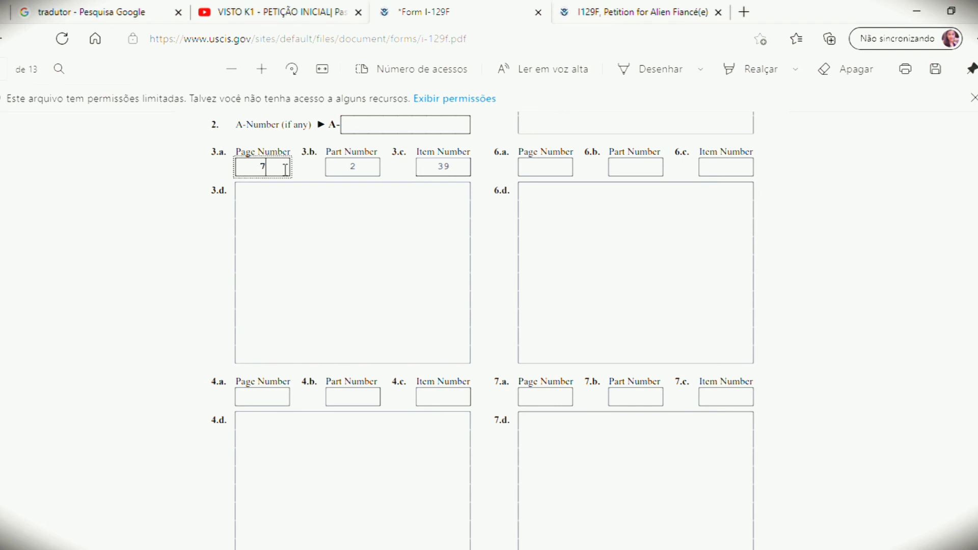
{"action": "left_click", "coordinate": [270, 193]}
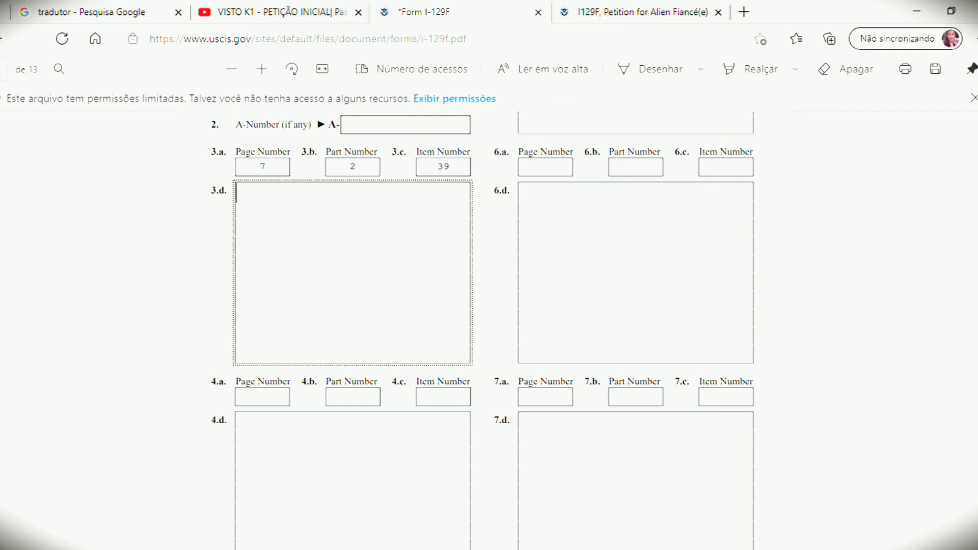
Step: Scroll back to page 13 so Part 8's empty 3.d box is in view
{"action": "scroll", "coordinate": [482, 331], "scroll_direction": "up", "scroll_amount": 5}
{"action": "scroll", "coordinate": [481, 331], "scroll_direction": "up", "scroll_amount": 20}
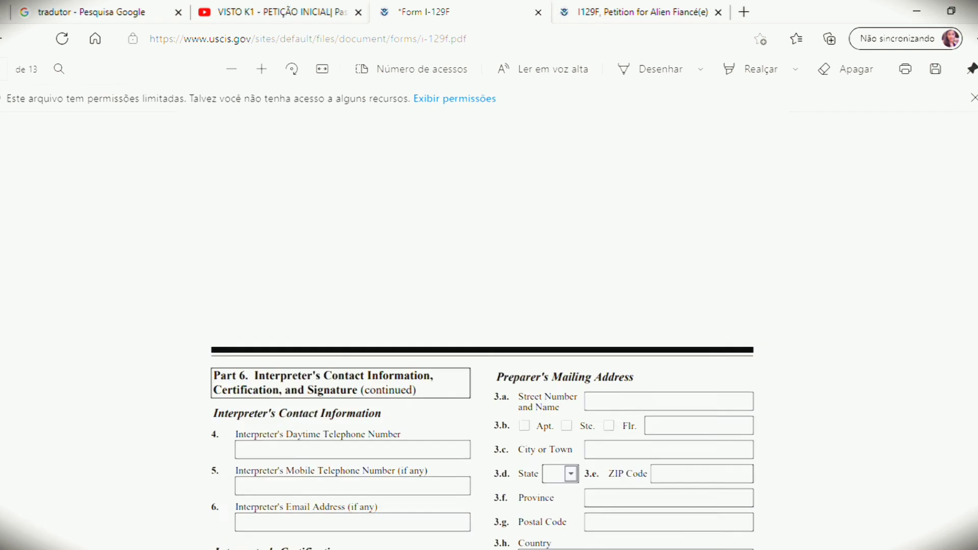
{"action": "scroll", "coordinate": [481, 331], "scroll_direction": "up", "scroll_amount": 20}
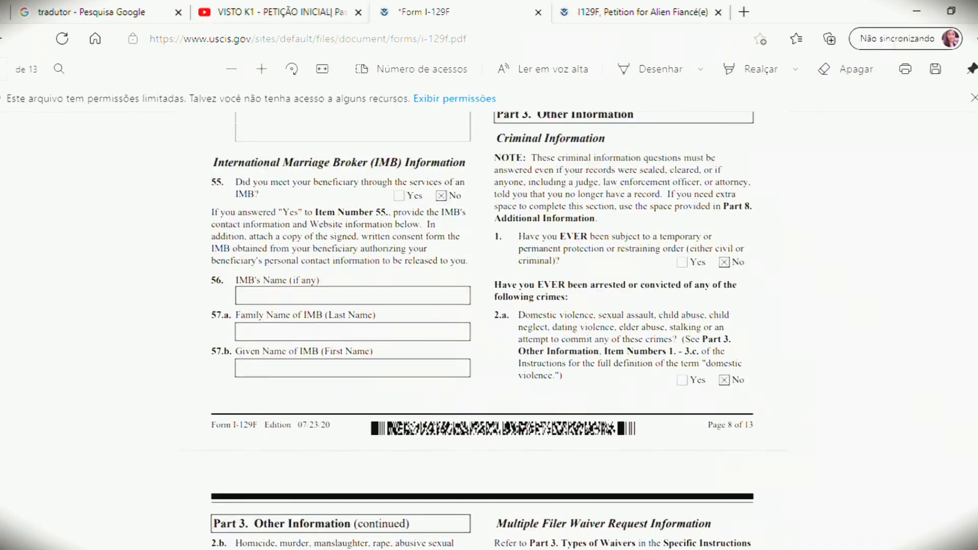
{"action": "scroll", "coordinate": [481, 331], "scroll_direction": "up", "scroll_amount": 12}
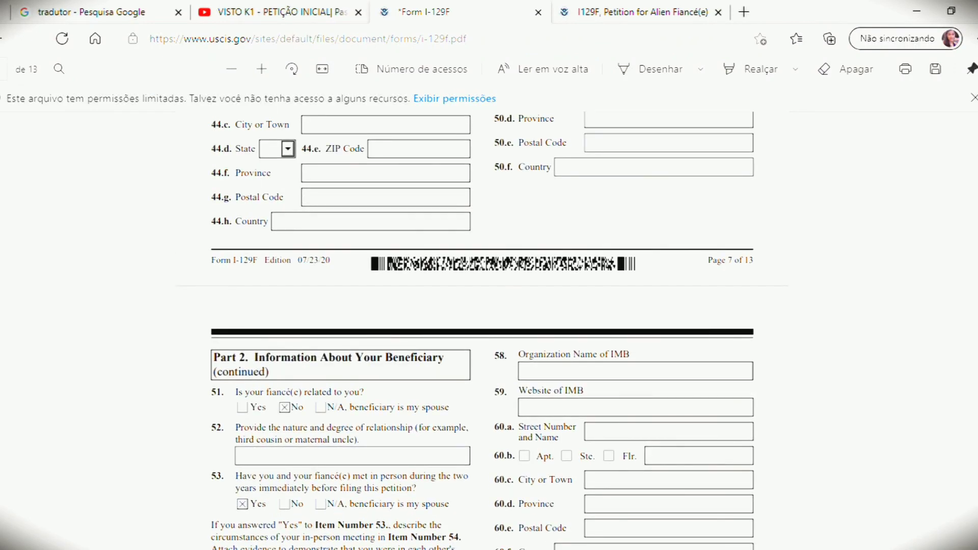
{"action": "scroll", "coordinate": [472, 194], "scroll_direction": "up", "scroll_amount": 3}
{"action": "scroll", "coordinate": [473, 193], "scroll_direction": "down", "scroll_amount": 1}
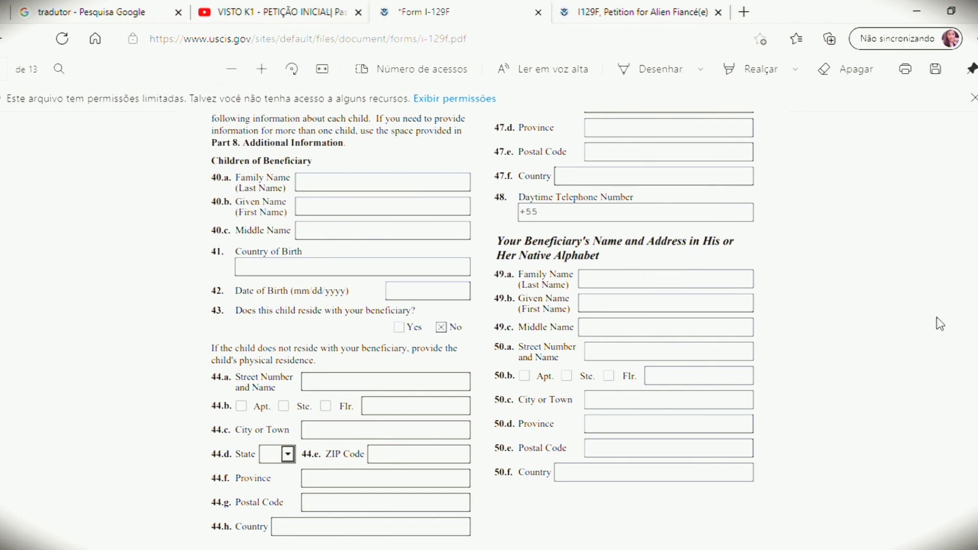
{"action": "scroll", "coordinate": [483, 326], "scroll_direction": "down", "scroll_amount": 20}
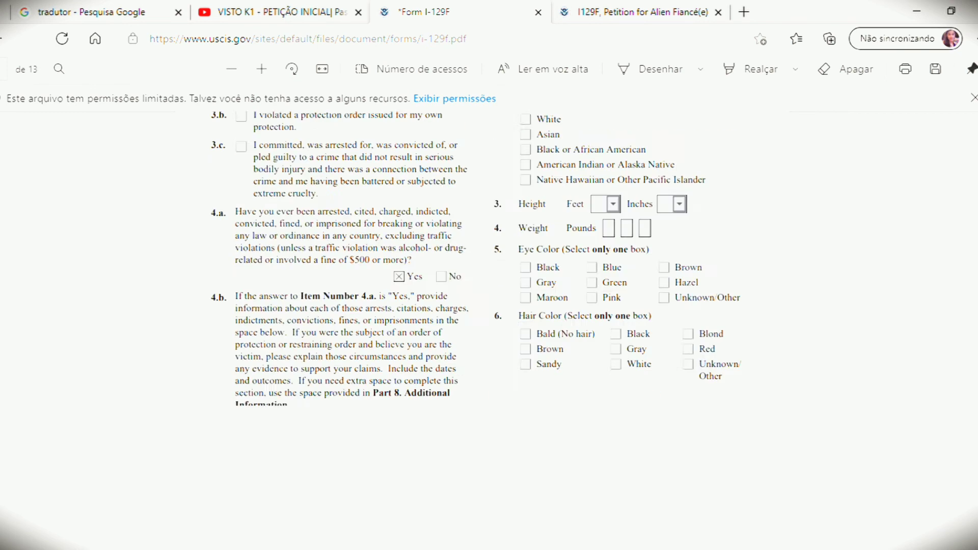
{"action": "scroll", "coordinate": [482, 326], "scroll_direction": "down", "scroll_amount": 15}
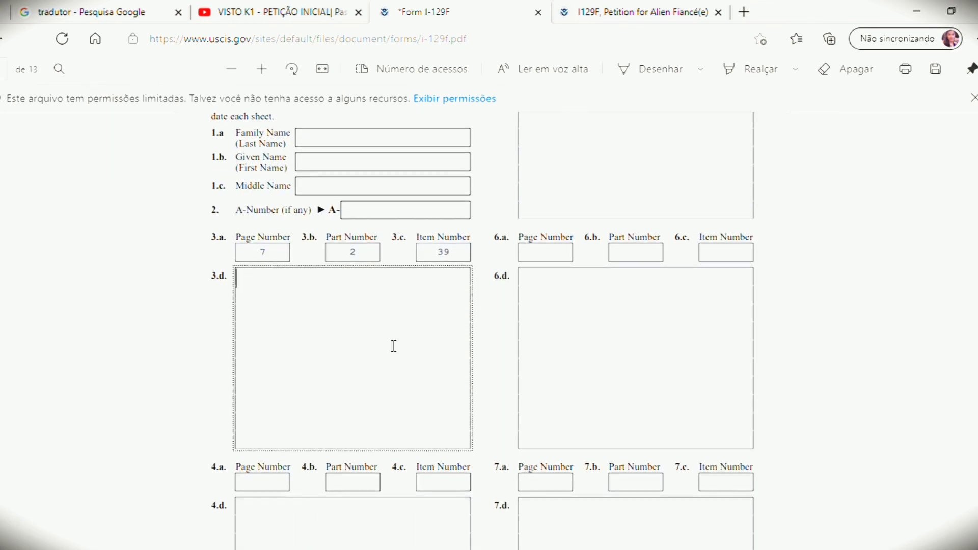
Step: Type 40.A into box 3.d, returning to the box after accidental Tab presses
{"action": "type", "text": "40.A"}
{"action": "key", "text": "Tab"}
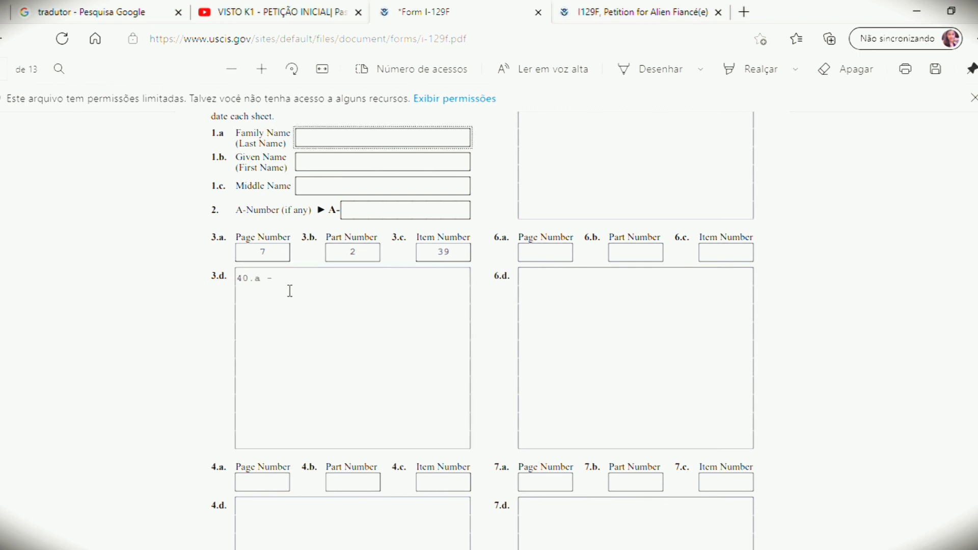
{"action": "left_click", "coordinate": [289, 291]}
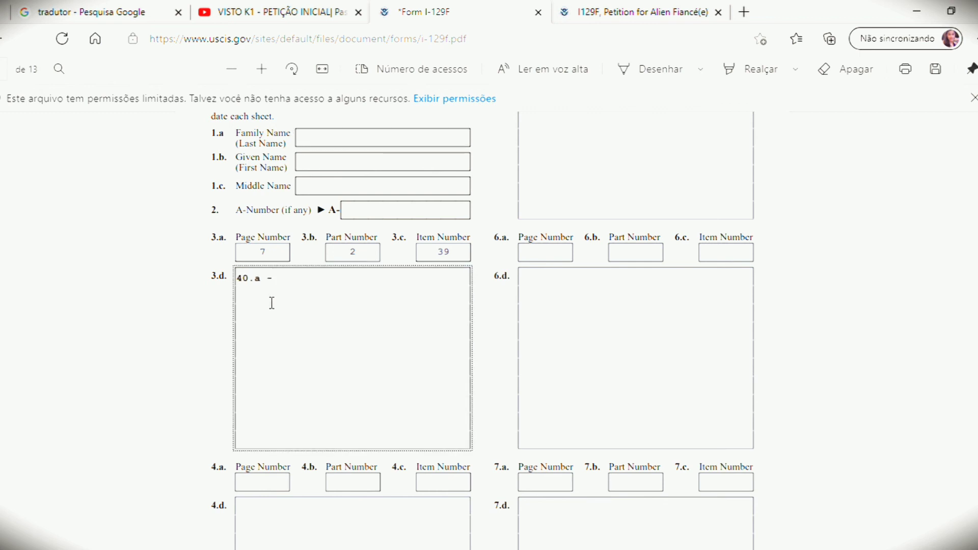
{"action": "key", "text": "ctrl+a"}
{"action": "left_click", "coordinate": [272, 303]}
{"action": "key", "text": "Tab"}
{"action": "key", "text": "Tab"}
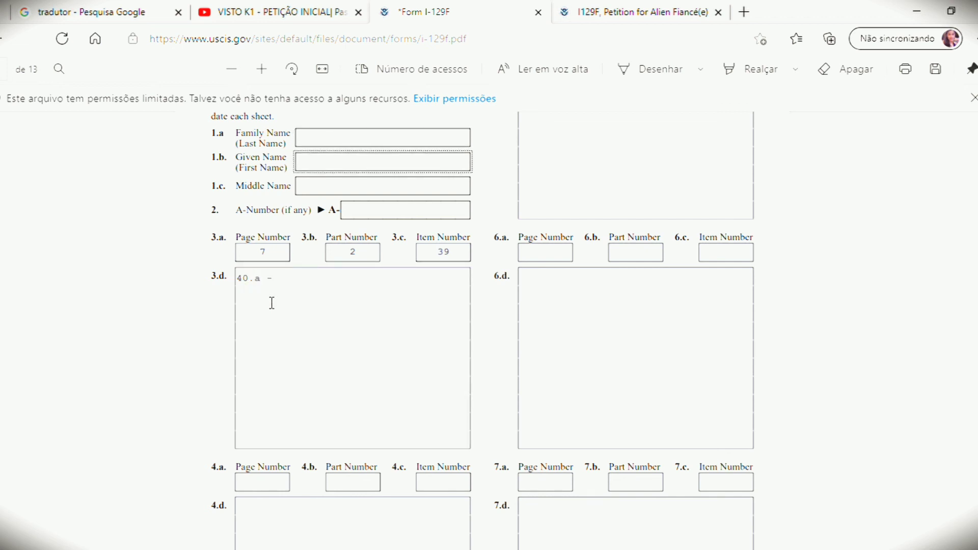
{"action": "left_click", "coordinate": [272, 302]}
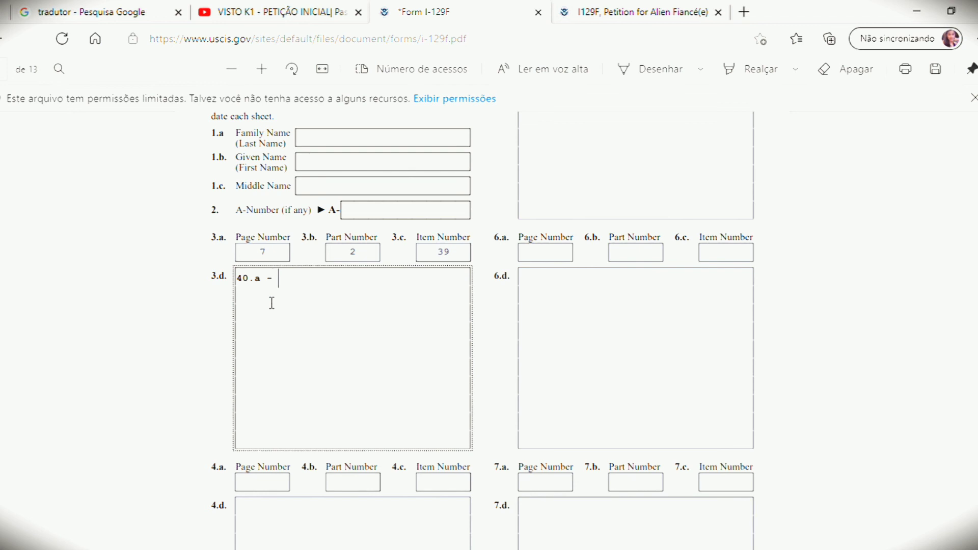
Step: Continue box 3.d with items 40.b, 41 and 42, then a new 40.b line, removing stray characters
{"action": "type", "text": "mfdoenh"}
{"action": "type", "text": " 40"}
{"action": "type", "text": "."}
{"action": "type", "text": "b"}
{"action": "type", "text": " g"}
{"action": "type", "text": "40"}
{"action": "type", "text": ".c"}
{"action": "key", "text": "BackSpace"}
{"action": "key", "text": "BackSpace"}
{"action": "key", "text": "BackSpace"}
{"action": "type", "text": "41 42"}
{"action": "key", "text": "ctrl+a"}
{"action": "left_click", "coordinate": [254, 316]}
{"action": "type", "text": "c ccqcq"}
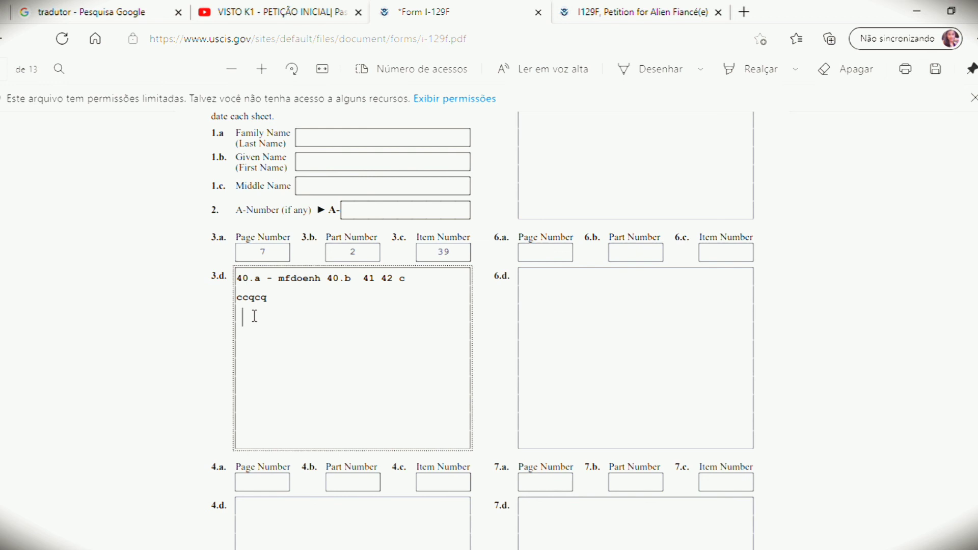
{"action": "type", "text": "40.b"}
Step: Scroll around Part 8 down to the empty 4.d and 7.d boxes at the bottom of page 13
{"action": "scroll", "coordinate": [489, 306], "scroll_direction": "down", "scroll_amount": 4}
{"action": "scroll", "coordinate": [473, 251], "scroll_direction": "up", "scroll_amount": 7}
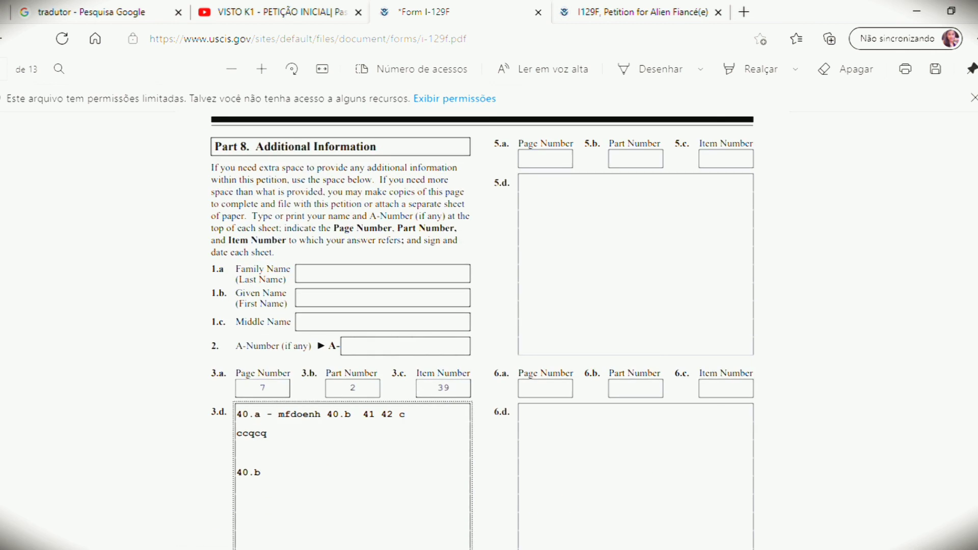
{"action": "scroll", "coordinate": [473, 251], "scroll_direction": "down", "scroll_amount": 4}
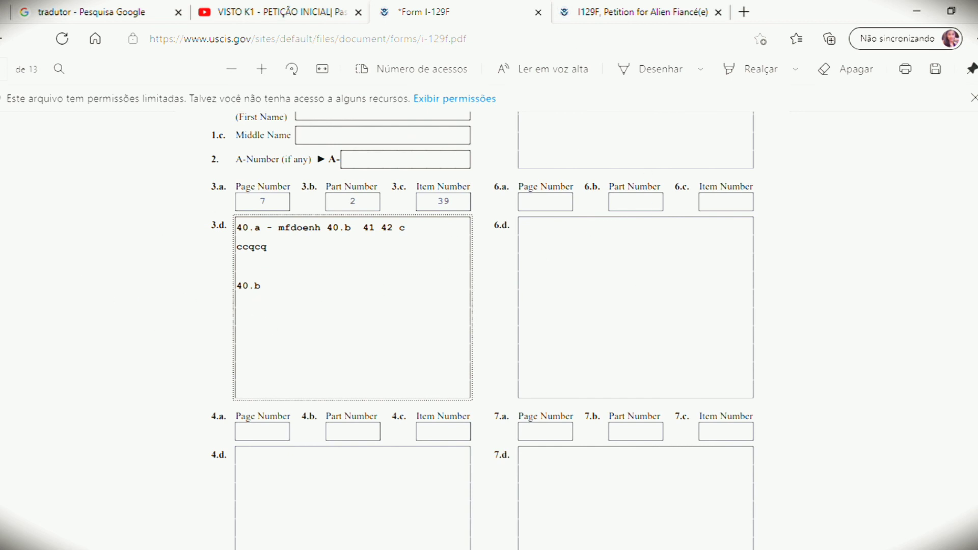
{"action": "scroll", "coordinate": [489, 306], "scroll_direction": "up", "scroll_amount": 3}
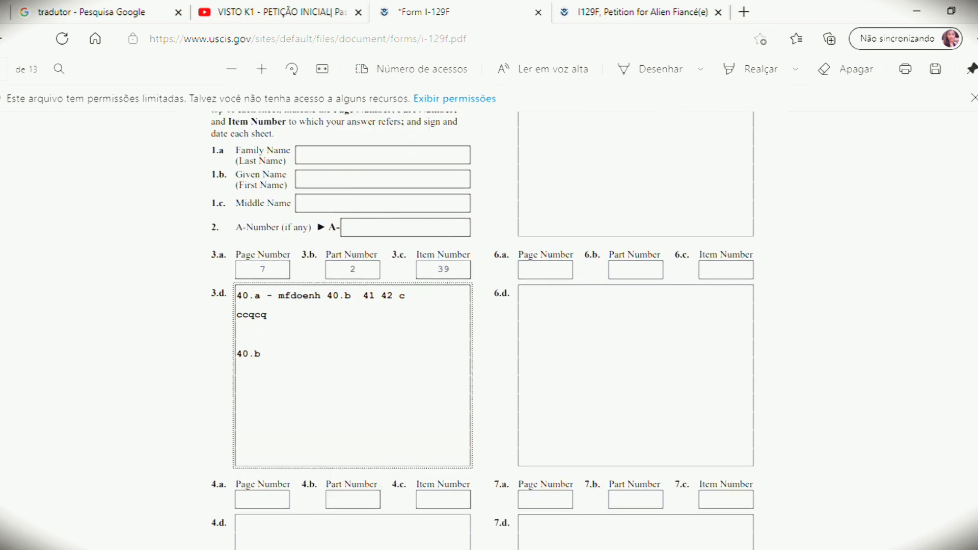
{"action": "scroll", "coordinate": [489, 305], "scroll_direction": "up", "scroll_amount": 1}
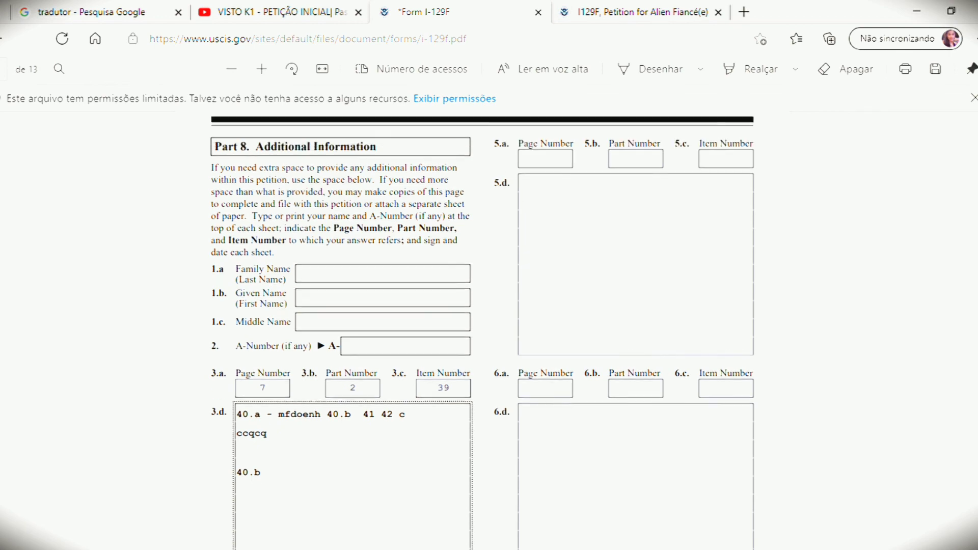
{"action": "scroll", "coordinate": [489, 306], "scroll_direction": "down", "scroll_amount": 2}
{"action": "scroll", "coordinate": [489, 305], "scroll_direction": "up", "scroll_amount": 5}
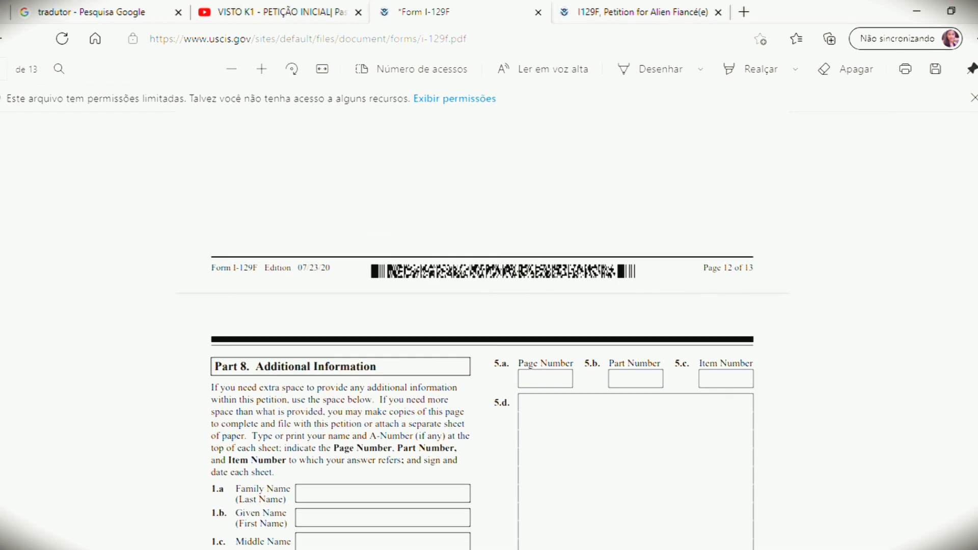
{"action": "scroll", "coordinate": [489, 306], "scroll_direction": "down", "scroll_amount": 8}
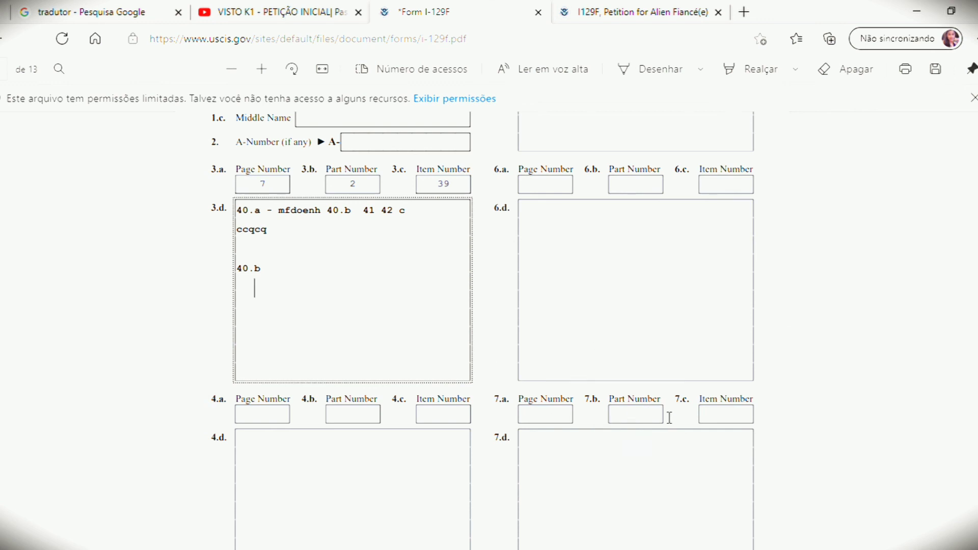
{"action": "scroll", "coordinate": [956, 525], "scroll_direction": "down", "scroll_amount": 3}
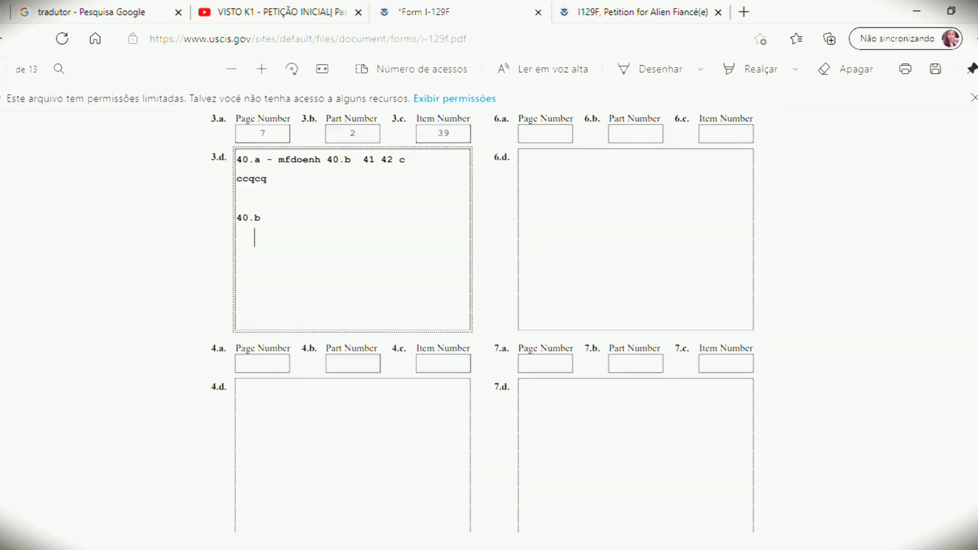
{"action": "scroll", "coordinate": [955, 524], "scroll_direction": "up", "scroll_amount": 5}
{"action": "scroll", "coordinate": [489, 331], "scroll_direction": "up", "scroll_amount": 3}
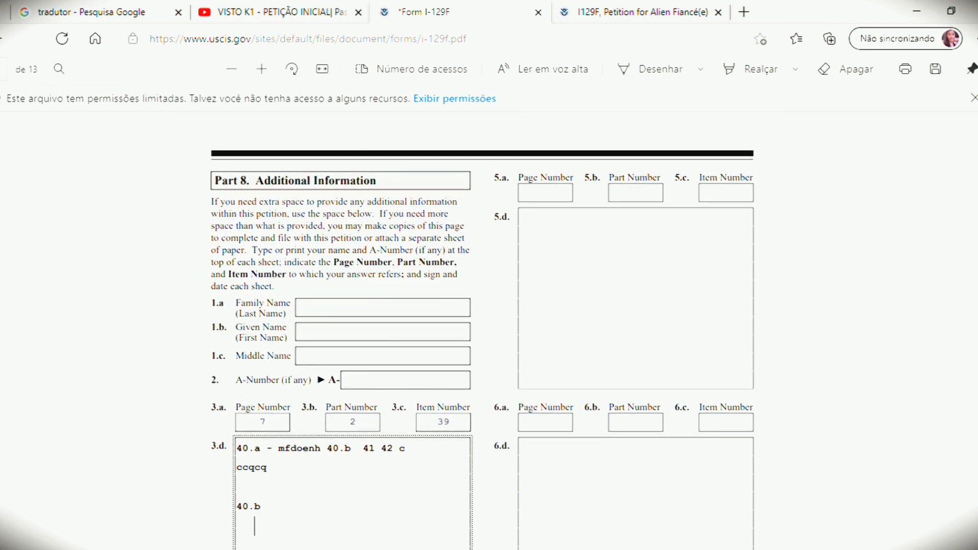
{"action": "scroll", "coordinate": [481, 341], "scroll_direction": "down", "scroll_amount": 4}
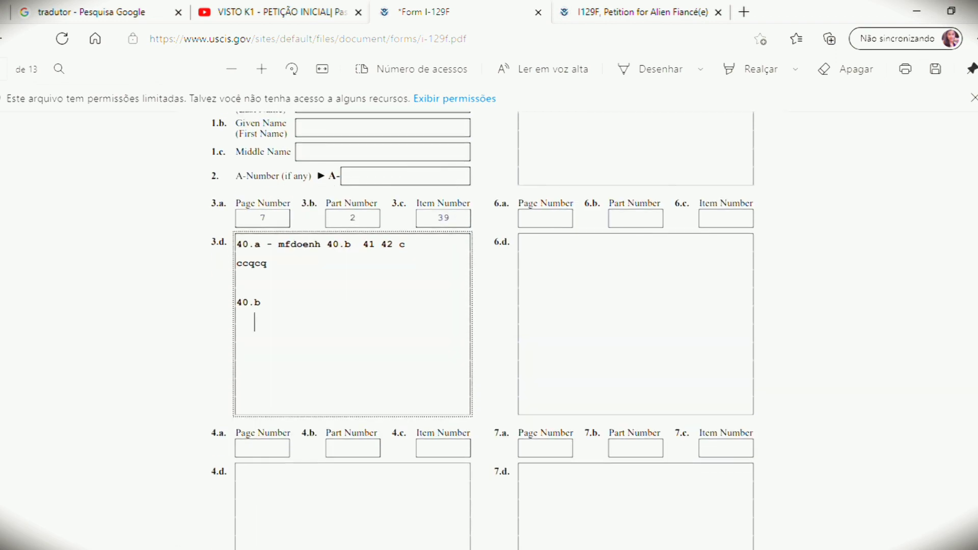
{"action": "scroll", "coordinate": [482, 341], "scroll_direction": "up", "scroll_amount": 8}
{"action": "scroll", "coordinate": [505, 406], "scroll_direction": "down", "scroll_amount": 10}
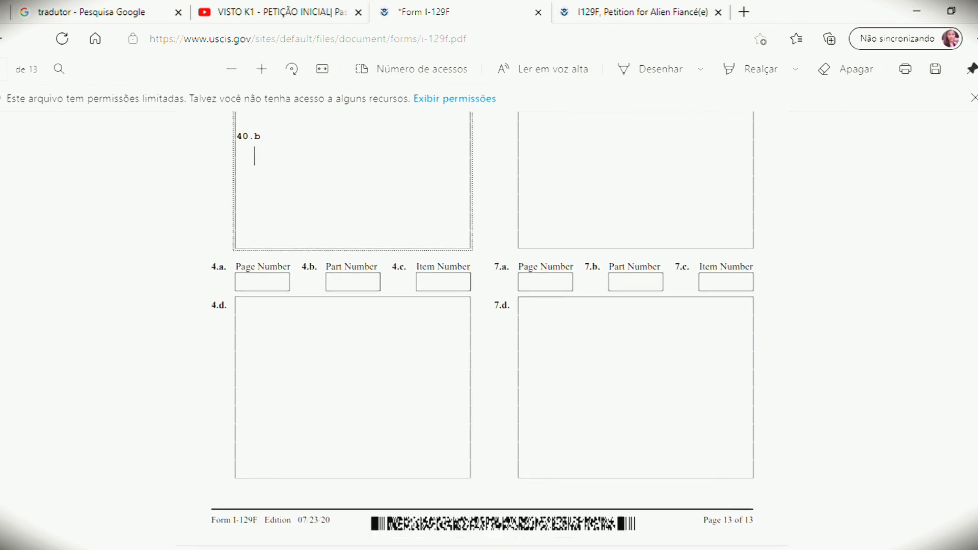
{"action": "scroll", "coordinate": [482, 326], "scroll_direction": "up", "scroll_amount": 12}
{"action": "scroll", "coordinate": [482, 326], "scroll_direction": "down", "scroll_amount": 12}
Step: Switch to the 'I129F, Petition for Alien Fiancé(e)' instructions document and scroll through it
{"action": "left_click", "coordinate": [574, 9]}
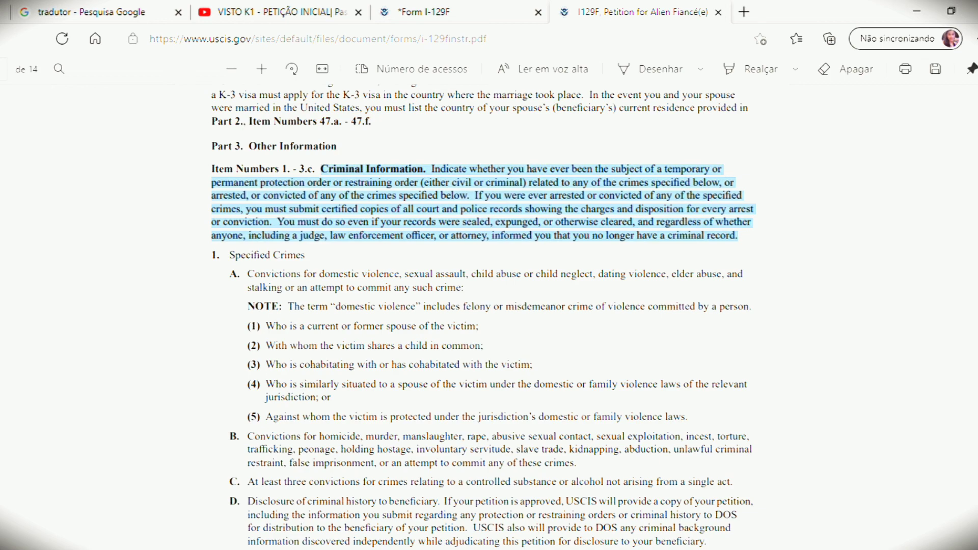
{"action": "scroll", "coordinate": [482, 315], "scroll_direction": "down", "scroll_amount": 10}
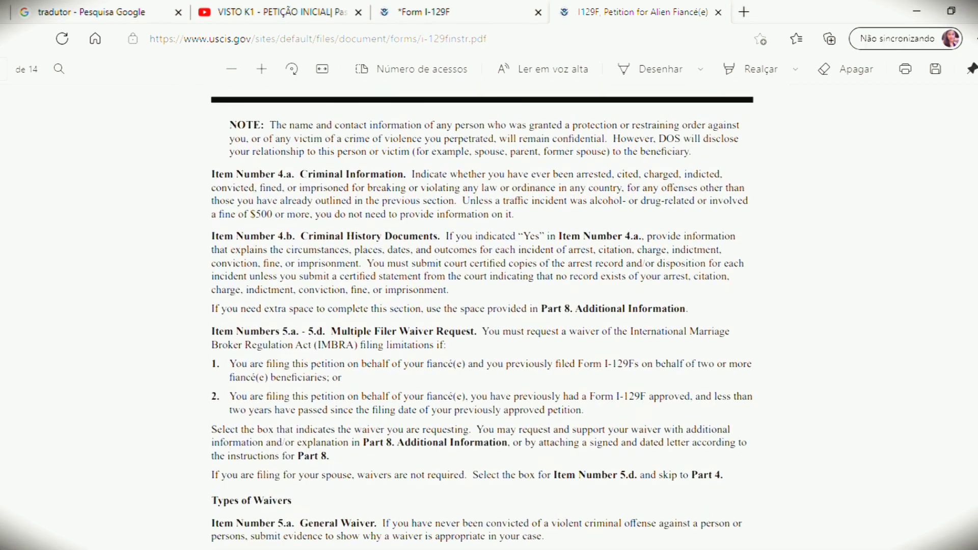
{"action": "scroll", "coordinate": [481, 315], "scroll_direction": "down", "scroll_amount": 10}
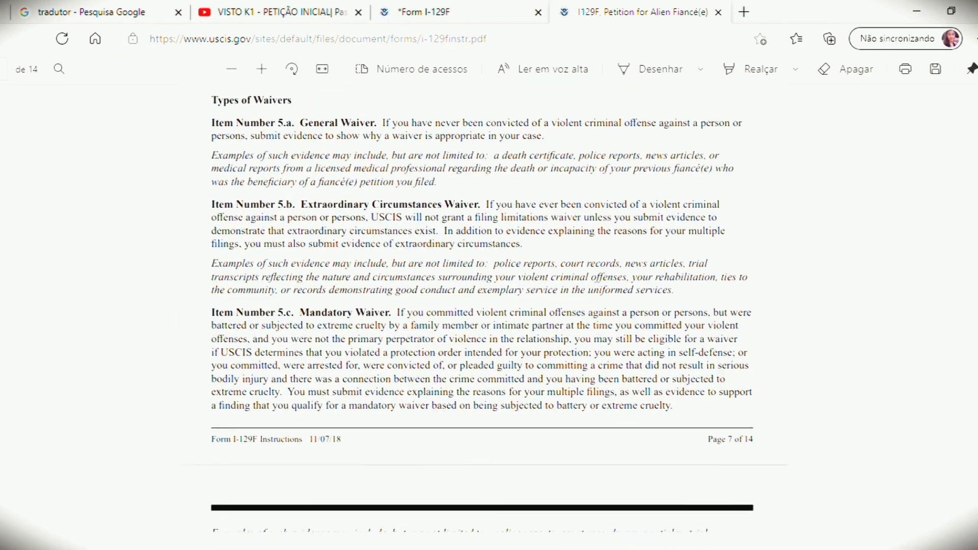
{"action": "scroll", "coordinate": [482, 316], "scroll_direction": "down", "scroll_amount": 5}
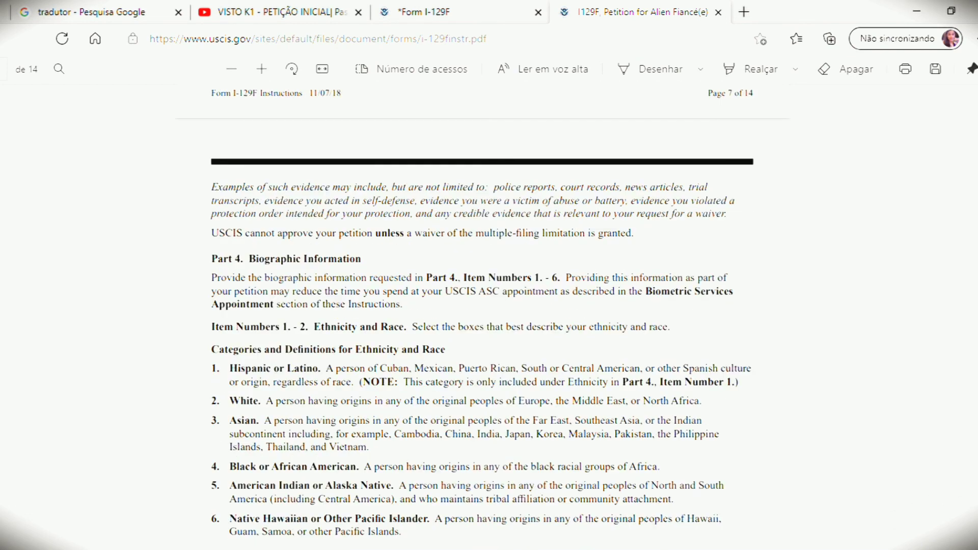
{"action": "scroll", "coordinate": [482, 316], "scroll_direction": "down", "scroll_amount": 2}
{"action": "scroll", "coordinate": [482, 316], "scroll_direction": "down", "scroll_amount": 4}
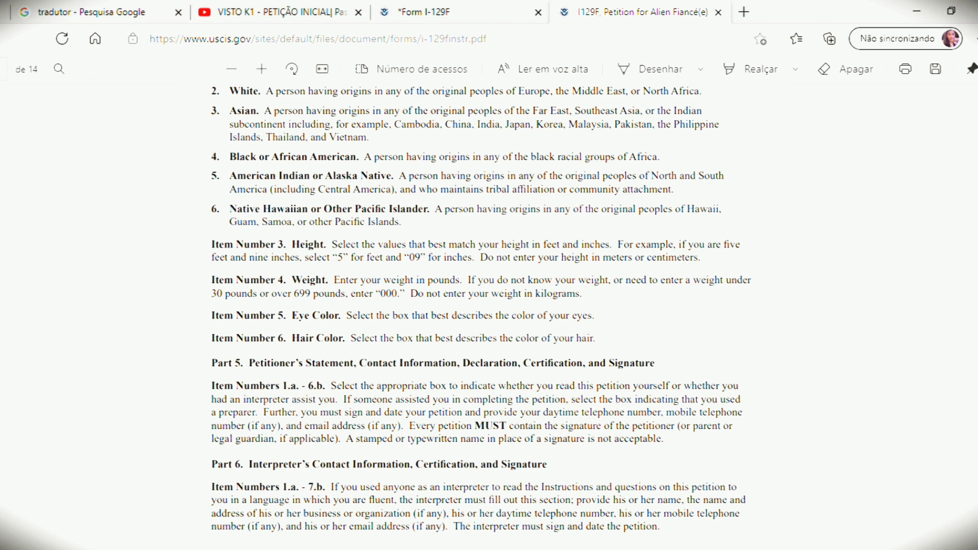
{"action": "scroll", "coordinate": [481, 316], "scroll_direction": "down", "scroll_amount": 5}
{"action": "scroll", "coordinate": [481, 316], "scroll_direction": "down", "scroll_amount": 4}
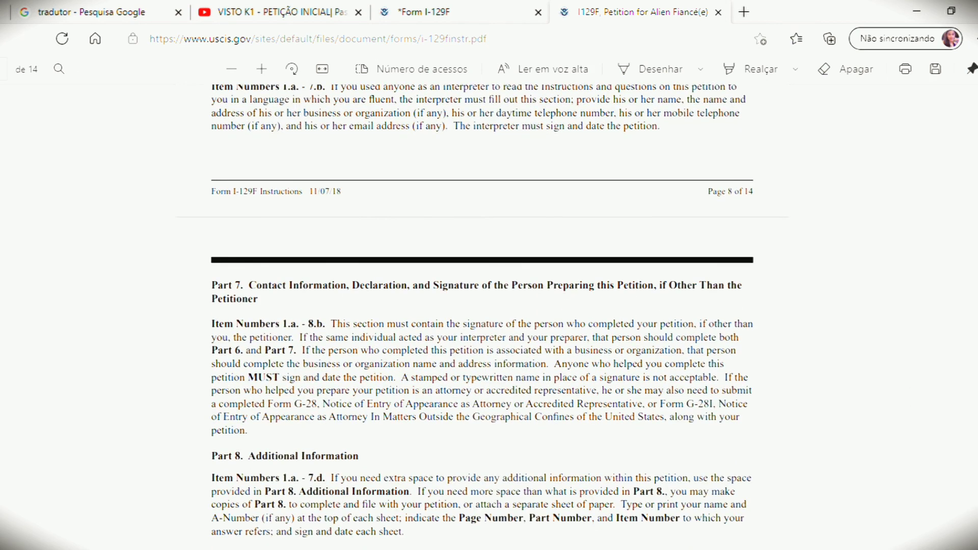
{"action": "scroll", "coordinate": [482, 316], "scroll_direction": "down", "scroll_amount": 5}
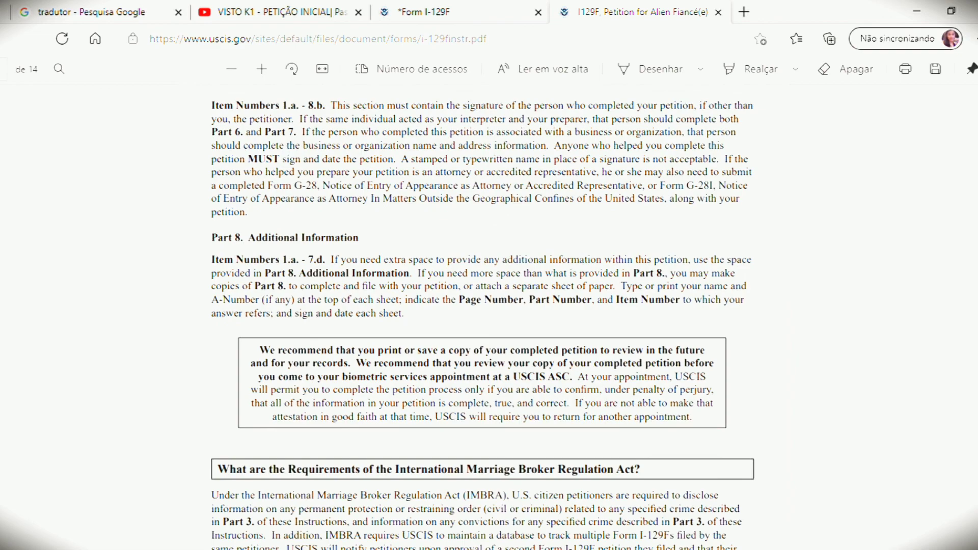
{"action": "scroll", "coordinate": [482, 316], "scroll_direction": "down", "scroll_amount": 7}
{"action": "scroll", "coordinate": [482, 316], "scroll_direction": "down", "scroll_amount": 20}
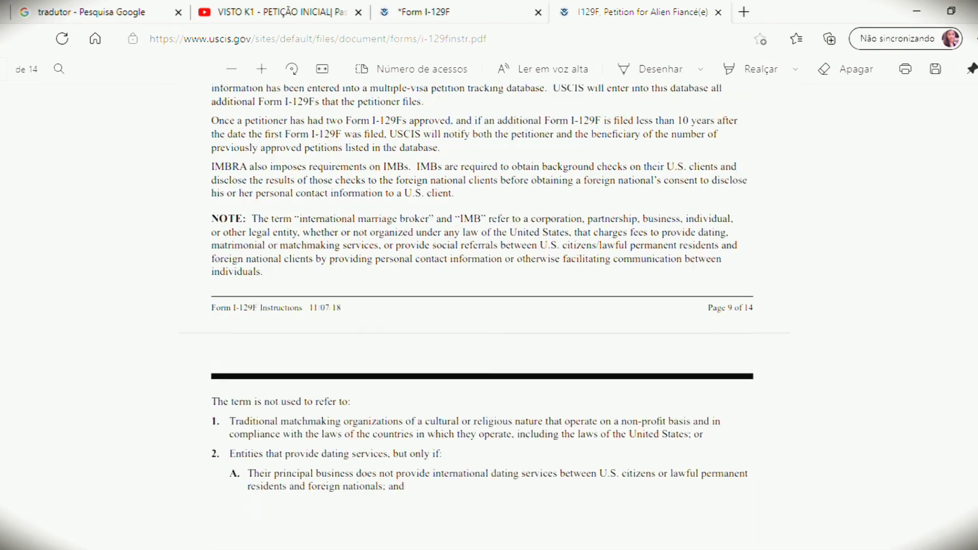
{"action": "scroll", "coordinate": [481, 316], "scroll_direction": "down", "scroll_amount": 20}
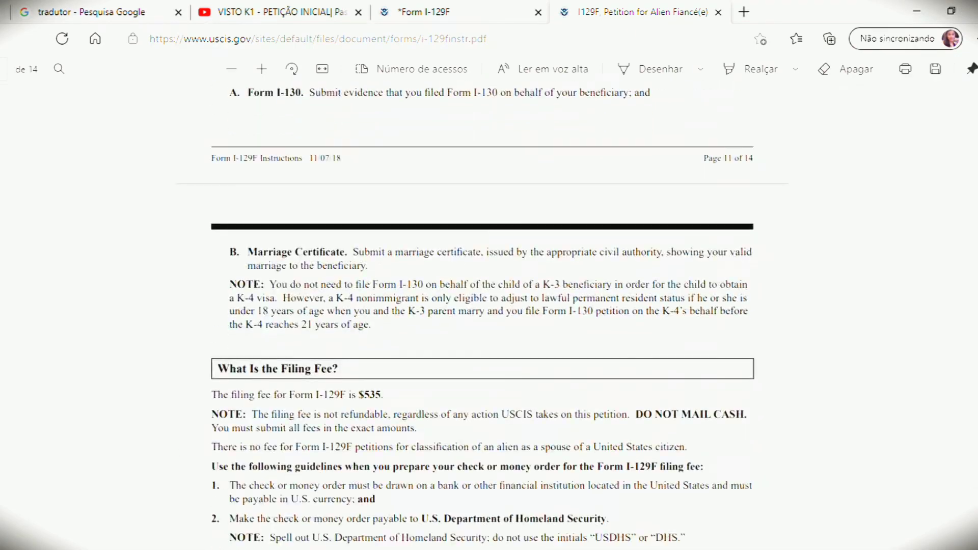
{"action": "scroll", "coordinate": [482, 316], "scroll_direction": "down", "scroll_amount": 20}
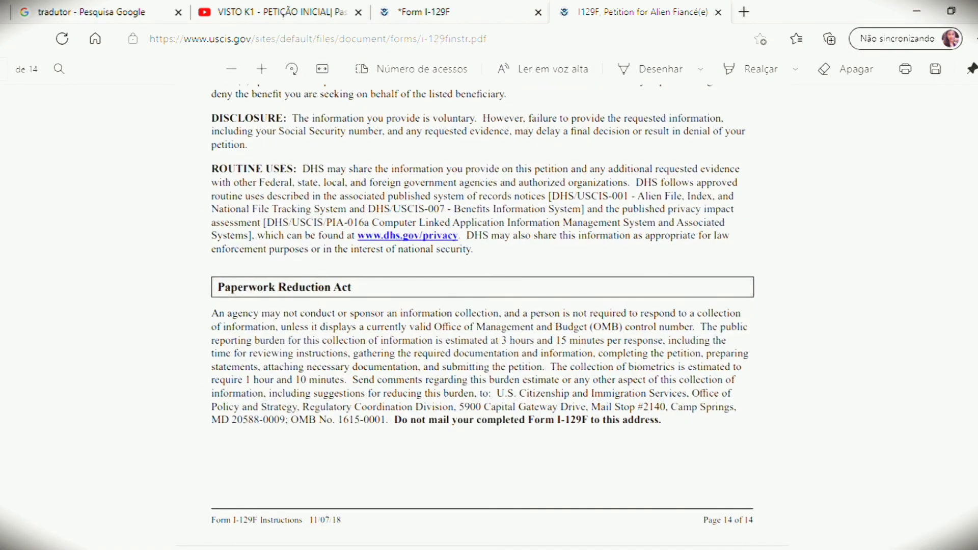
Step: Return to page 1 of the instructions, 'What is the Purpose of Form I-129F?'
{"action": "scroll", "coordinate": [482, 316], "scroll_direction": "up", "scroll_amount": 20}
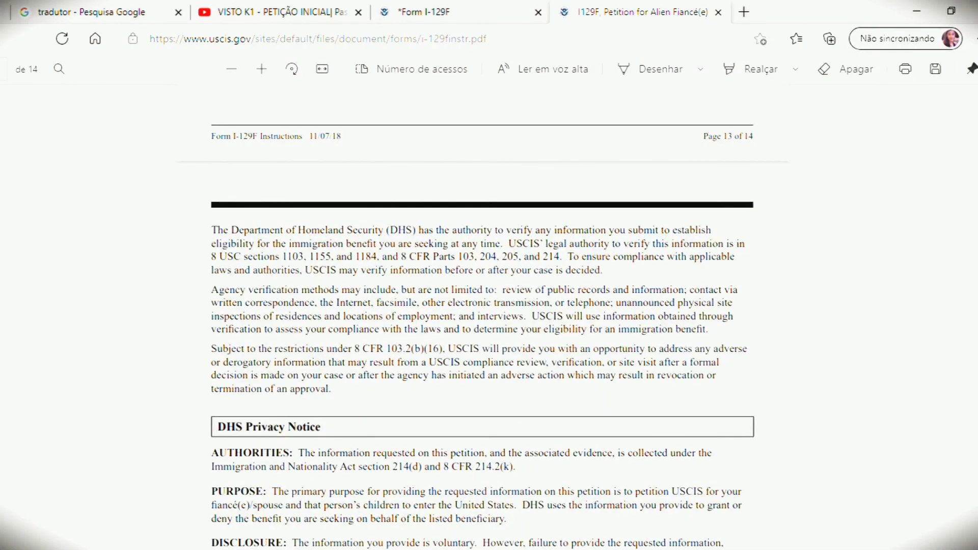
{"action": "scroll", "coordinate": [481, 316], "scroll_direction": "up", "scroll_amount": 20}
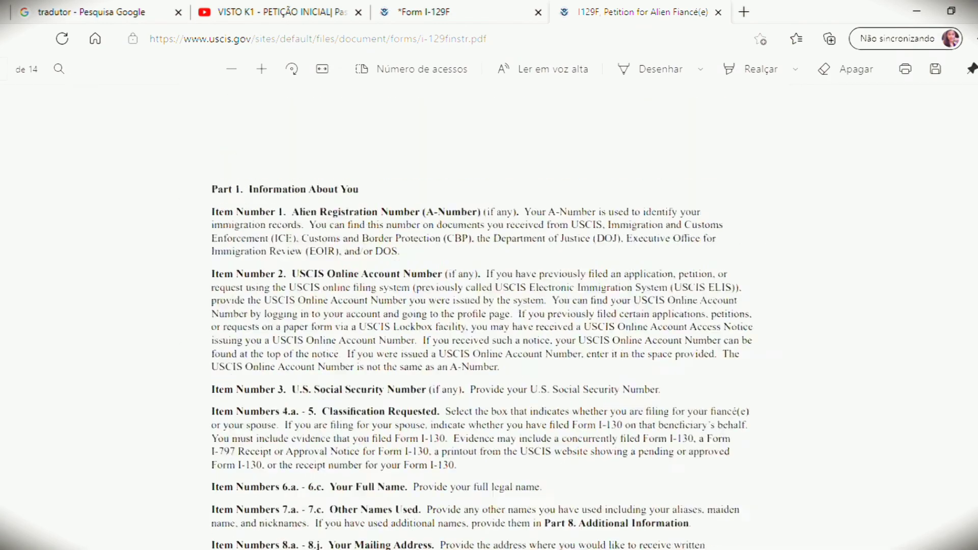
{"action": "scroll", "coordinate": [482, 316], "scroll_direction": "up", "scroll_amount": 1}
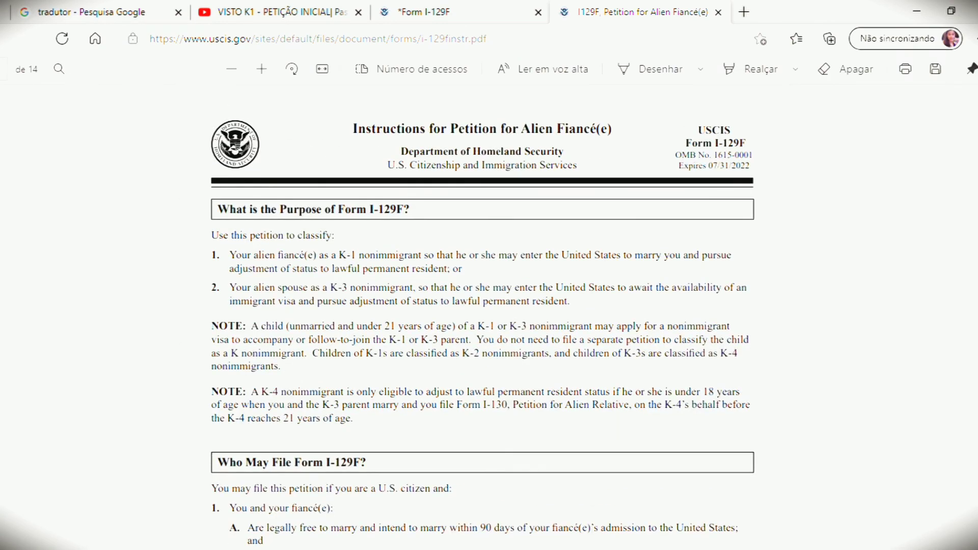